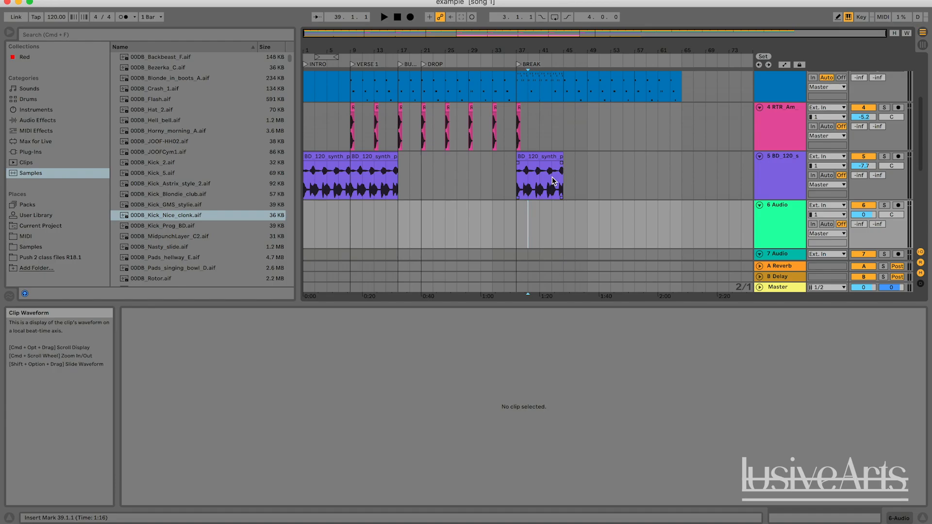
Step: Play the song from Verse 1 and look over the whole arrangement and all of its tracks
{"action": "scroll", "coordinate": [656, 158], "scroll_direction": "up", "scroll_amount": 3}
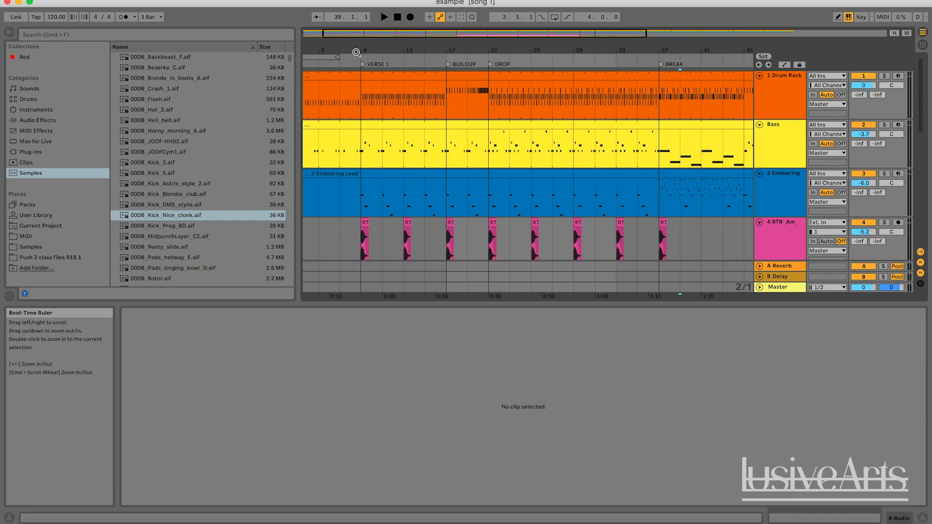
{"action": "left_click_drag", "start_coordinate": [356, 52], "coordinate": [384, 53]}
{"action": "left_click", "coordinate": [385, 55]}
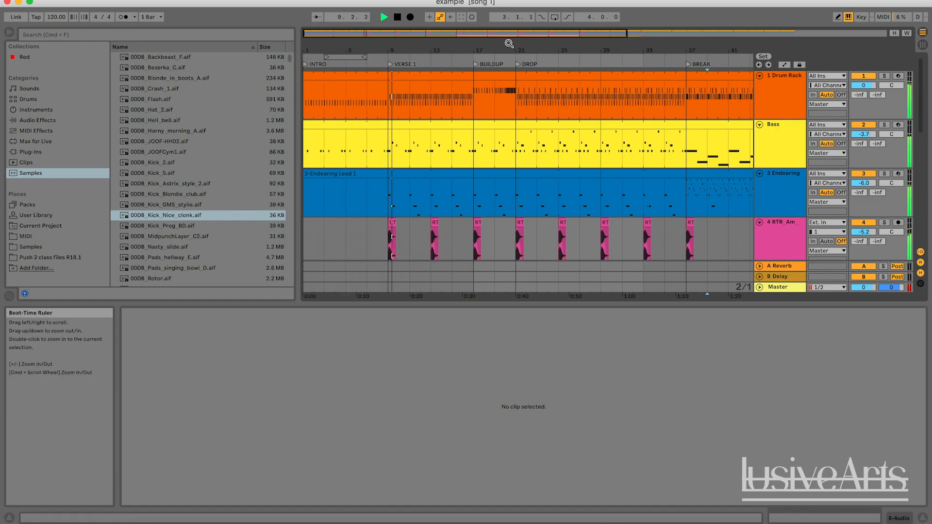
{"action": "left_click_drag", "start_coordinate": [503, 34], "coordinate": [503, 17]}
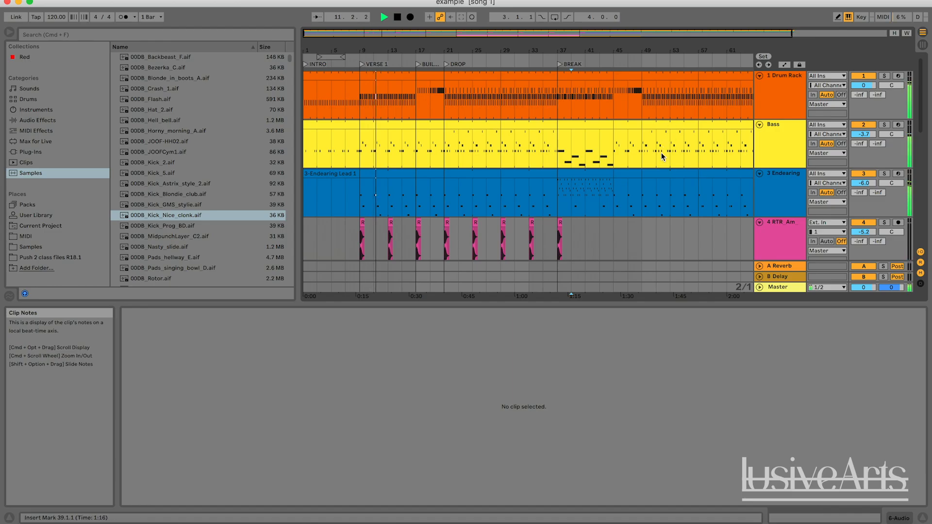
{"action": "key", "text": "XF86AudioLowerVolume"}
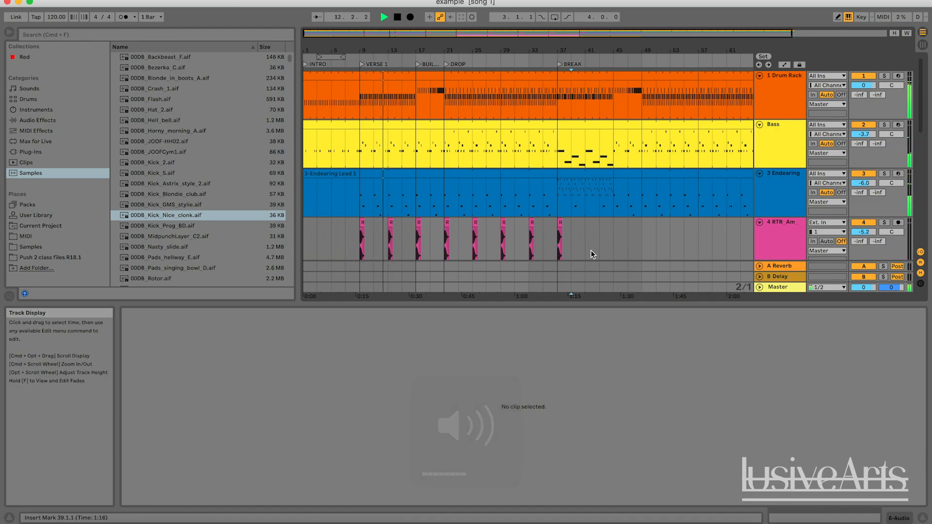
{"action": "scroll", "coordinate": [591, 253], "scroll_direction": "down", "scroll_amount": 5}
{"action": "scroll", "coordinate": [591, 250], "scroll_direction": "down", "scroll_amount": 4}
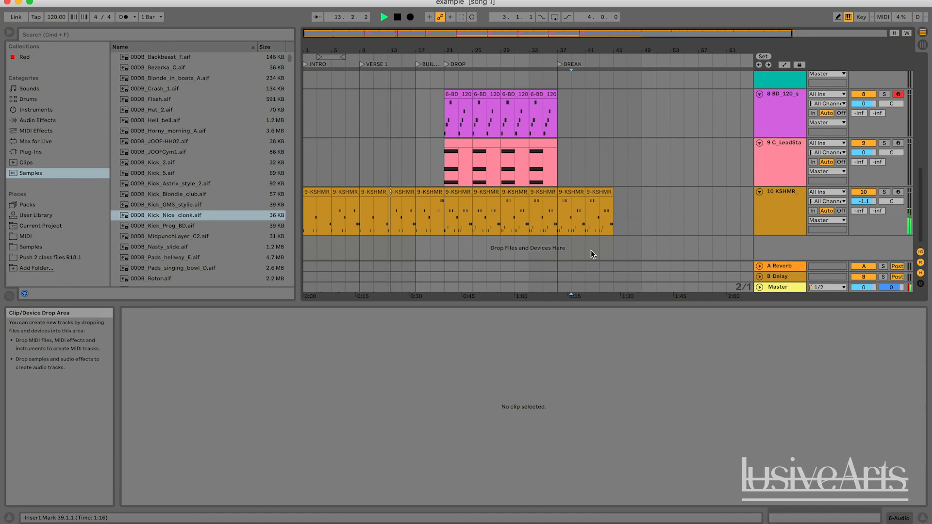
{"action": "scroll", "coordinate": [590, 249], "scroll_direction": "up", "scroll_amount": 9}
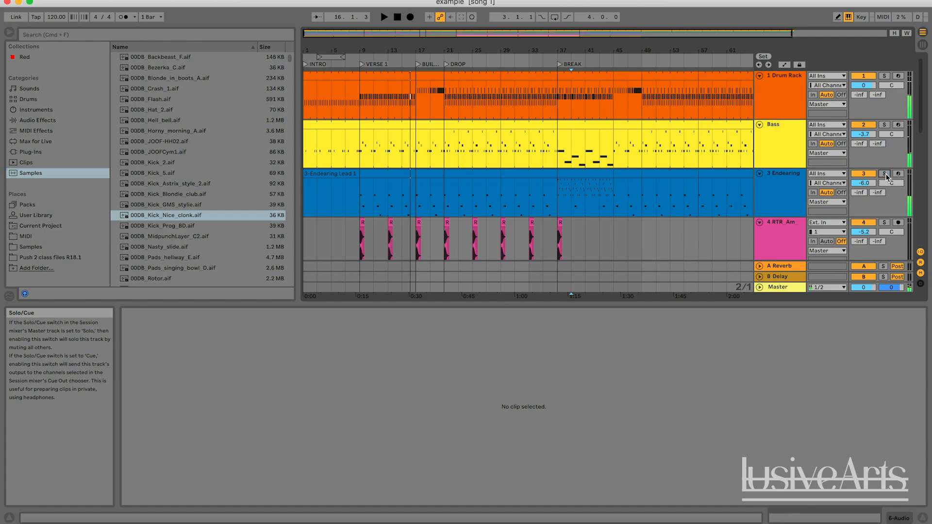
Step: Audition the arrangement from the start of the DROP section at bar 21
{"action": "key", "text": "space"}
{"action": "key", "text": "space"}
{"action": "left_click", "coordinate": [429, 194]}
{"action": "key", "text": "space"}
{"action": "left_click", "coordinate": [445, 194]}
{"action": "key", "text": "space"}
{"action": "key", "text": "space"}
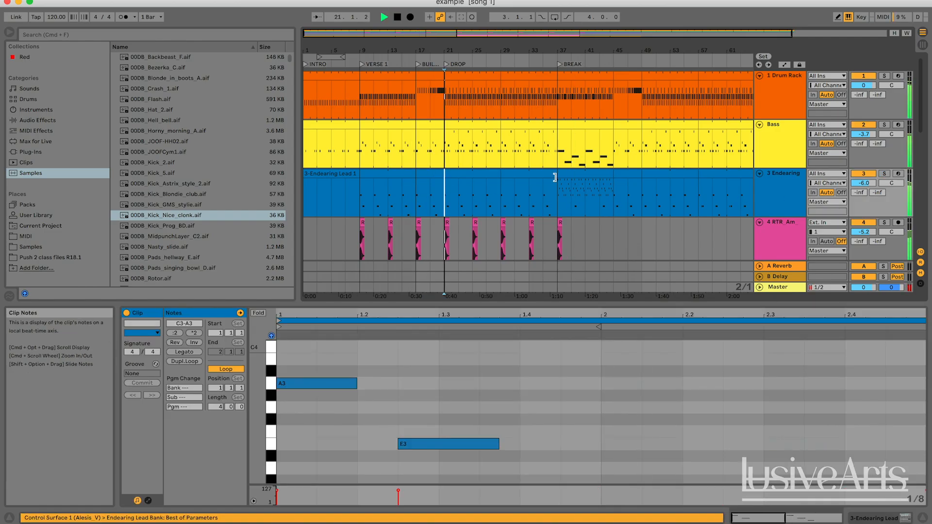
{"action": "right_click", "coordinate": [556, 190]}
{"action": "left_click", "coordinate": [545, 192]}
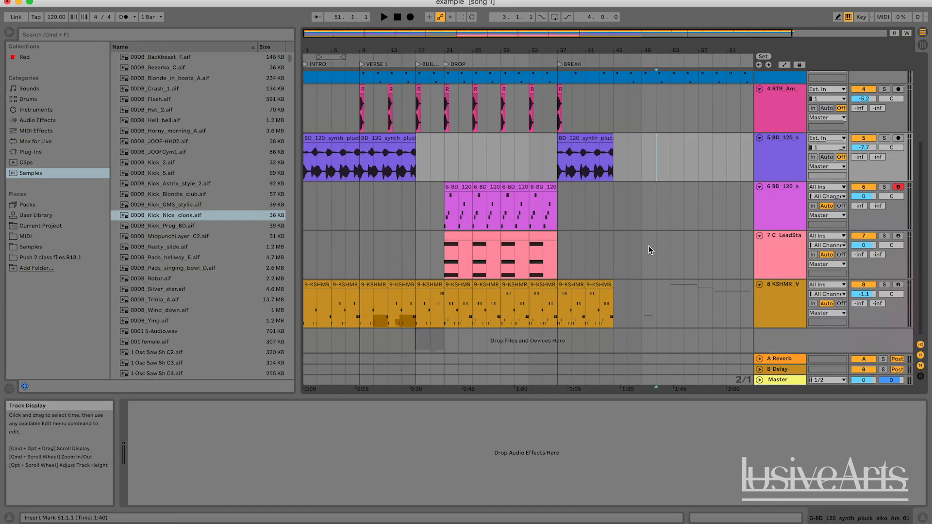
Step: Add the Reverb audio effect after the sampler on the KSHMR vocal track
{"action": "left_click", "coordinate": [668, 285]}
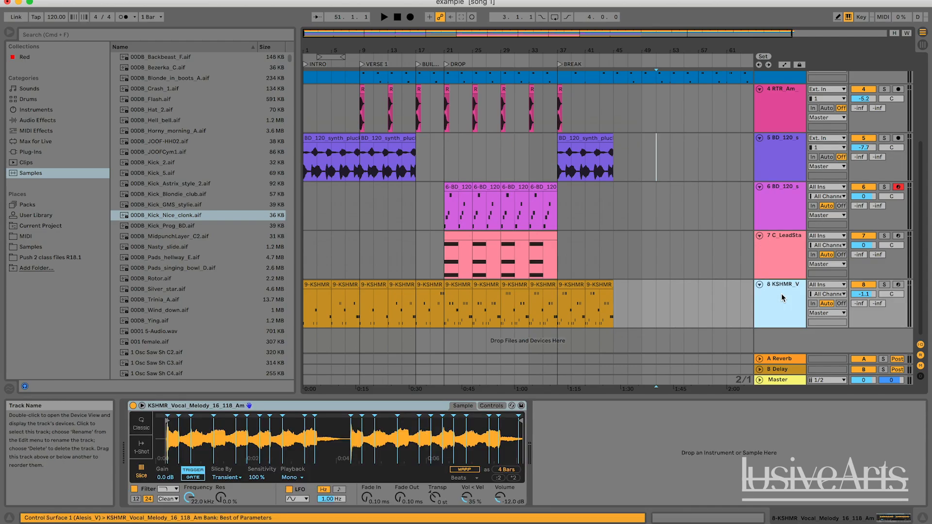
{"action": "left_click", "coordinate": [636, 233]}
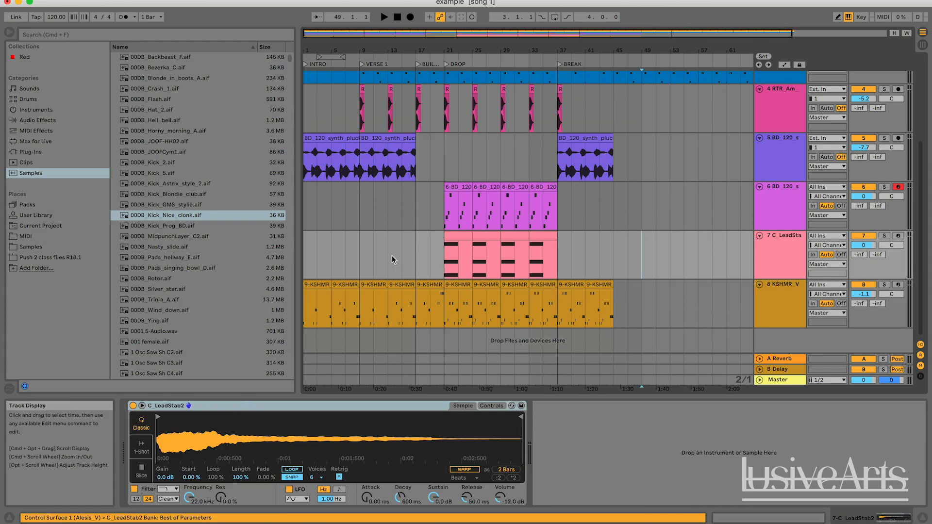
{"action": "left_click", "coordinate": [781, 310]}
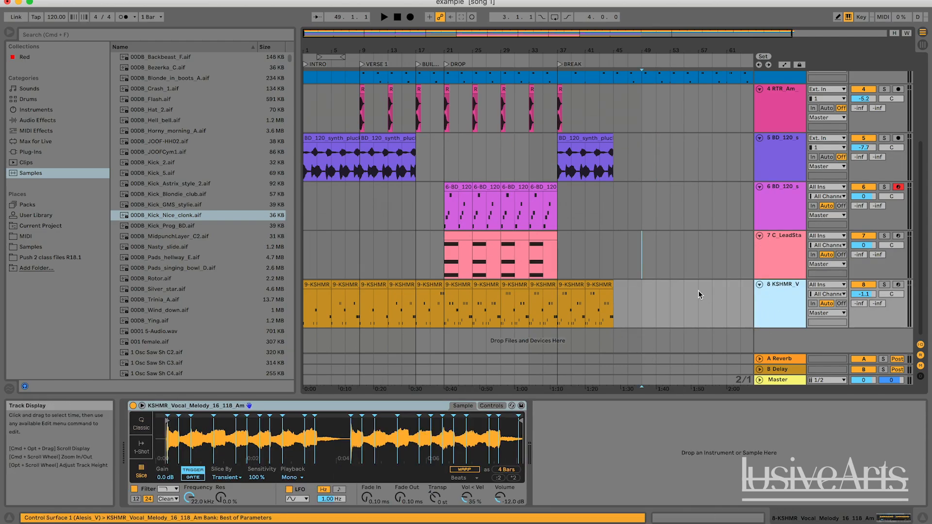
{"action": "left_click", "coordinate": [51, 123]}
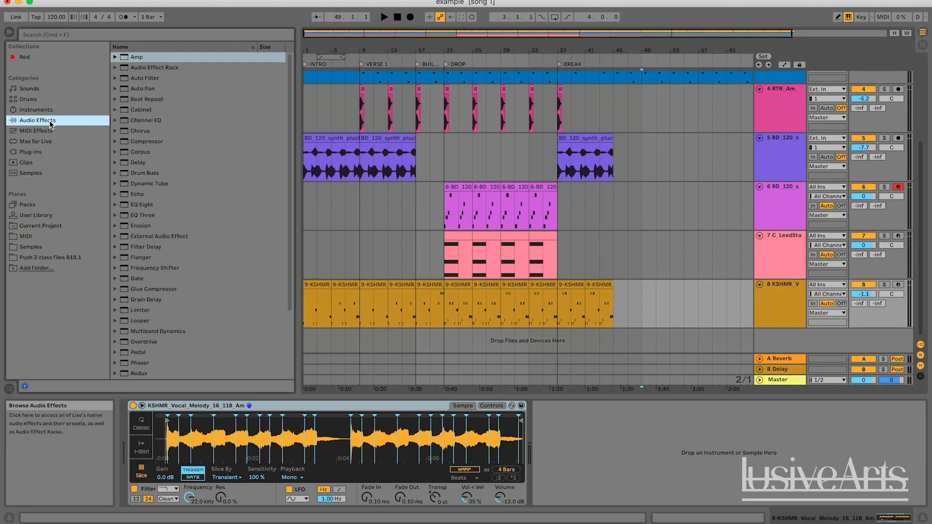
{"action": "scroll", "coordinate": [158, 260], "scroll_direction": "down", "scroll_amount": 3}
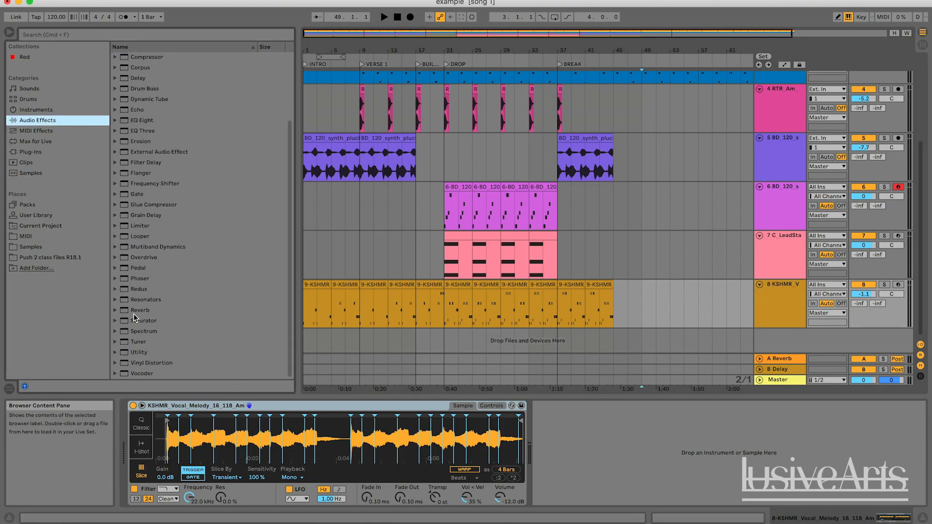
{"action": "left_click_drag", "start_coordinate": [134, 313], "coordinate": [589, 458]}
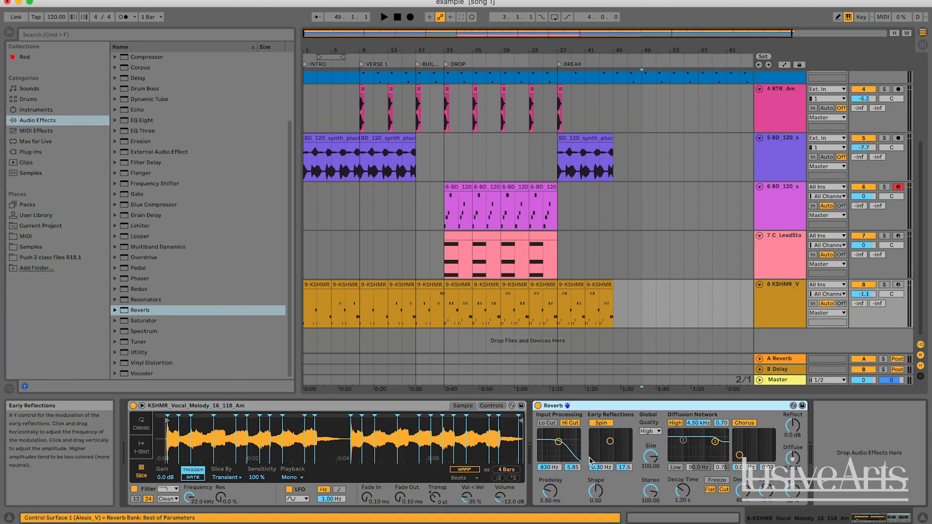
Step: Play from the song's start, compare the KSHMR vocal soloed and in the full mix, and leave it soloed
{"action": "left_click", "coordinate": [396, 18]}
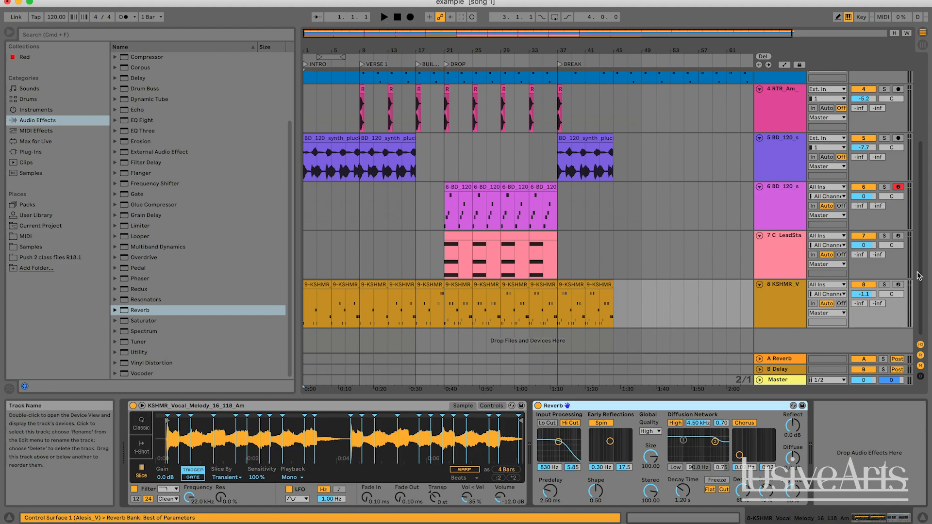
{"action": "left_click", "coordinate": [884, 285]}
{"action": "key", "text": "space"}
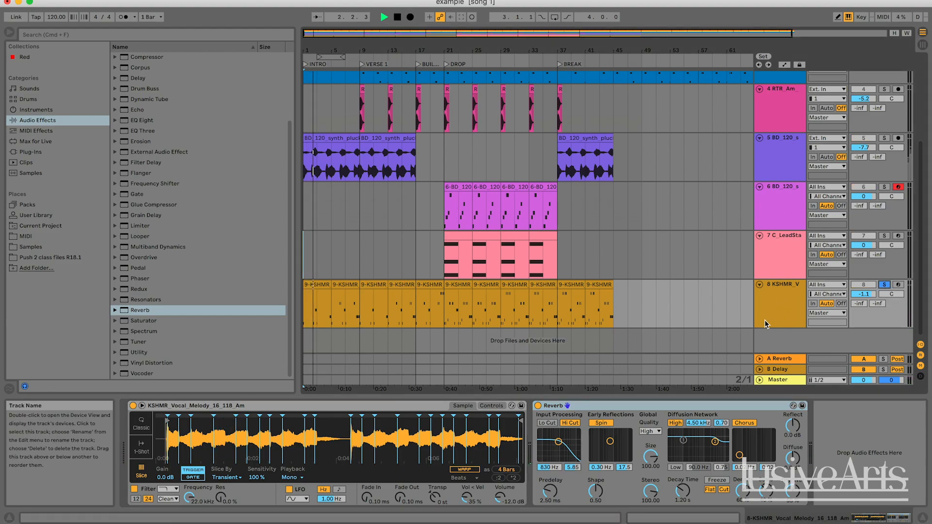
{"action": "left_click", "coordinate": [884, 285]}
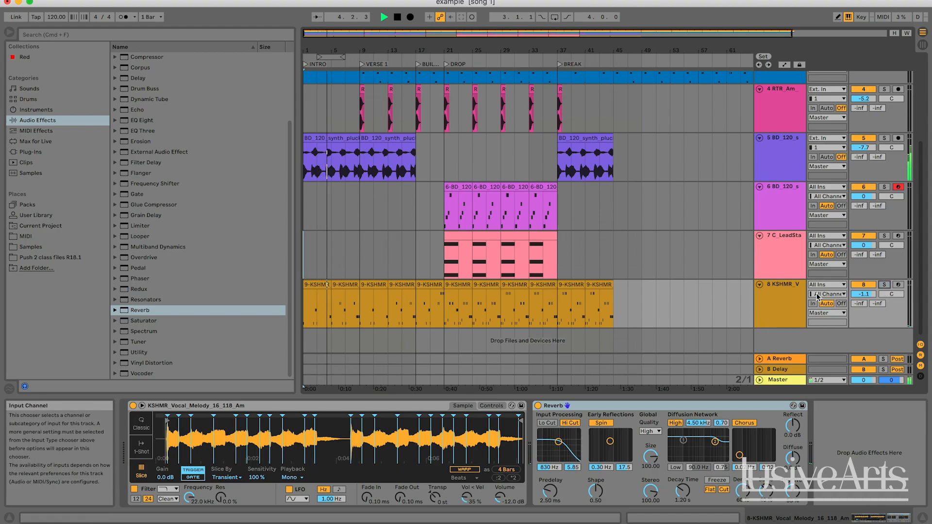
{"action": "left_click", "coordinate": [885, 285]}
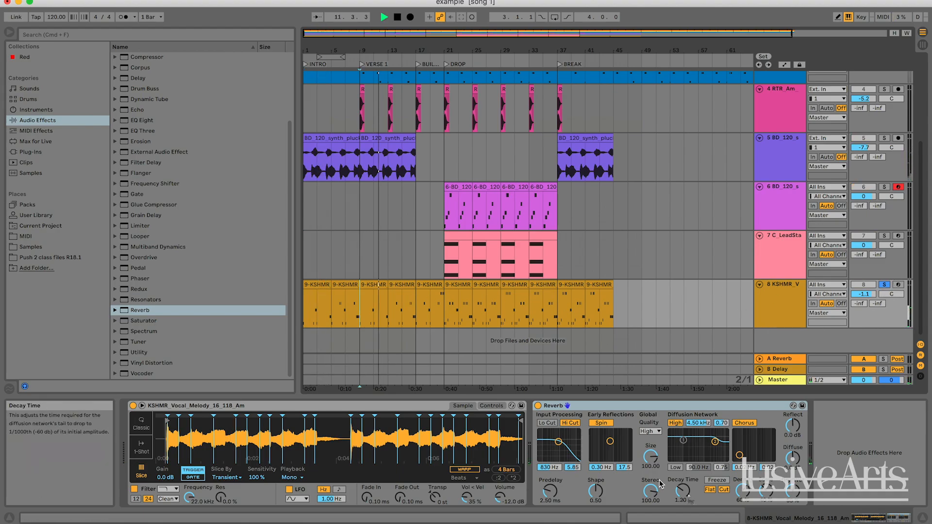
Step: Set the vocal Reverb's Decay Time to 5.70 s while auditioning the vocal in Verse 1 and the buildup
{"action": "key", "text": "space"}
{"action": "left_click_drag", "start_coordinate": [687, 495], "coordinate": [687, 470]}
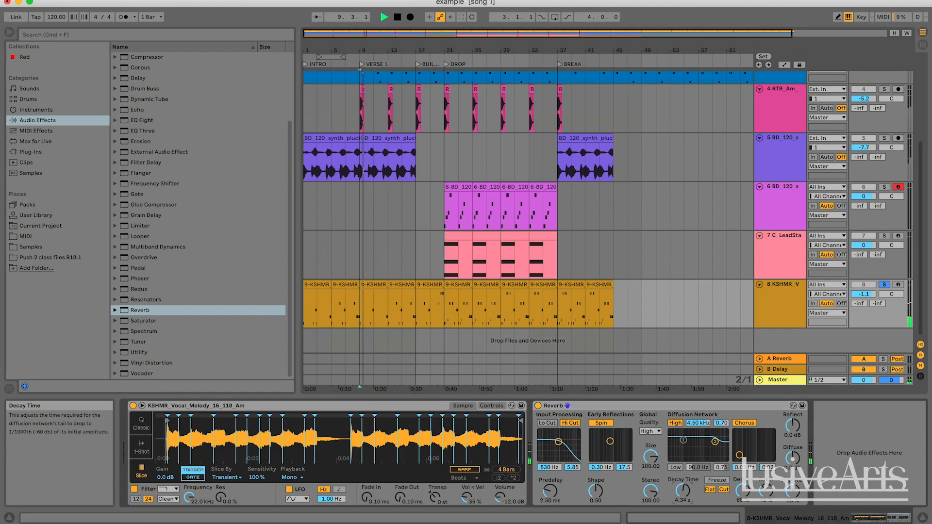
{"action": "left_click", "coordinate": [416, 360]}
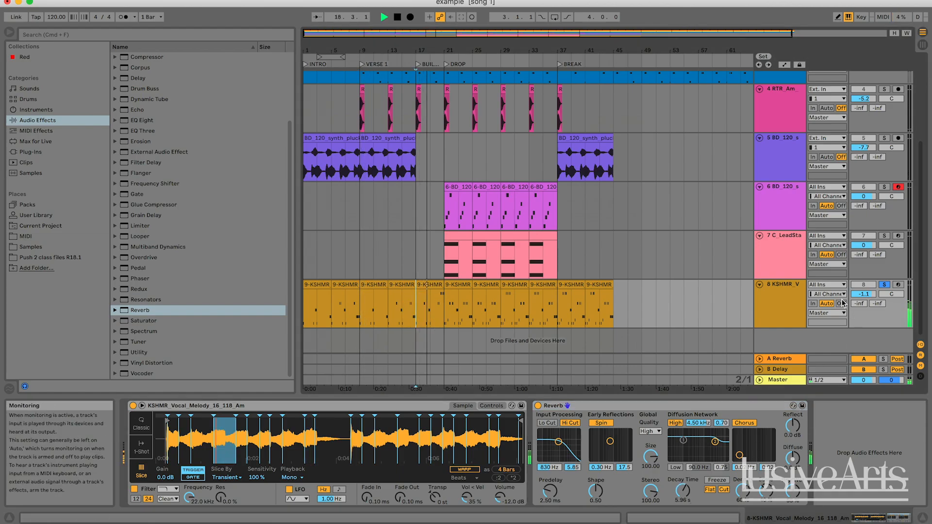
{"action": "key", "text": "space"}
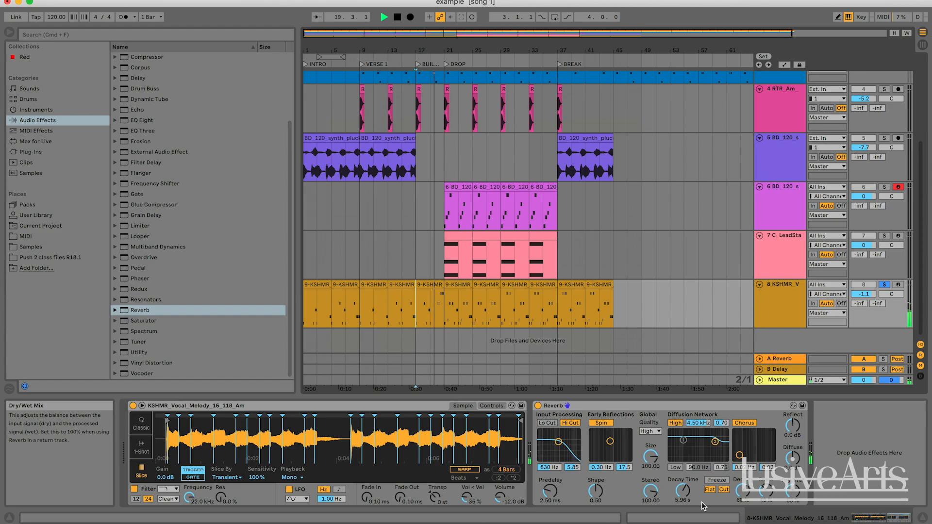
{"action": "left_click_drag", "start_coordinate": [684, 498], "coordinate": [685, 489]}
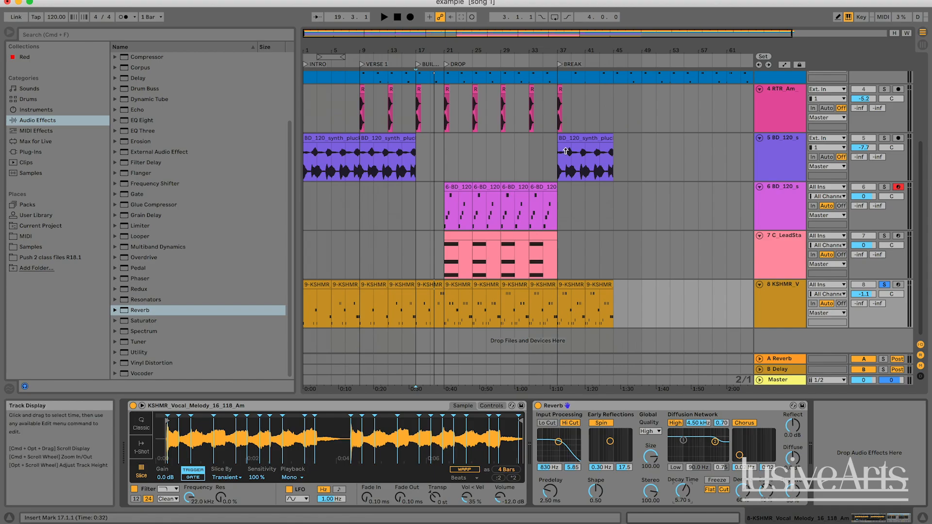
Step: Play the soloed vocal with its reverb from the very beginning of the song
{"action": "left_click", "coordinate": [628, 296]}
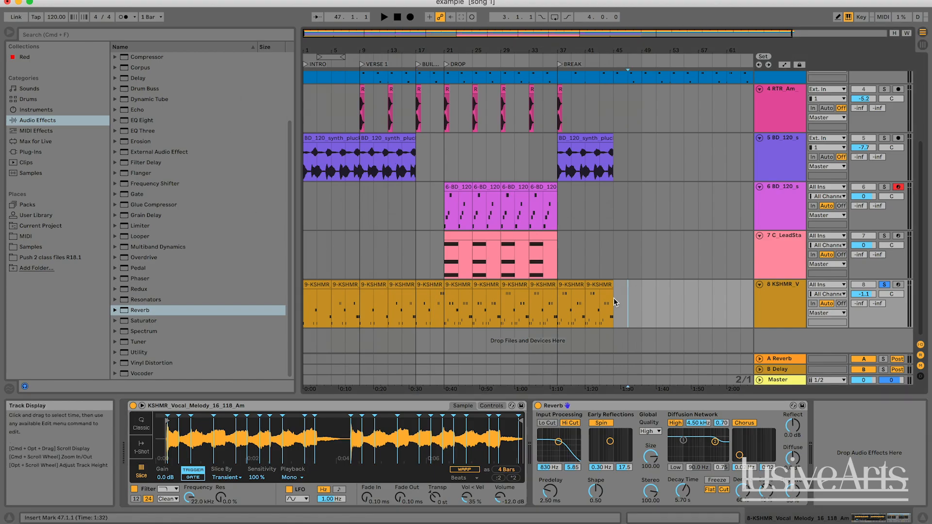
{"action": "left_click", "coordinate": [679, 503]}
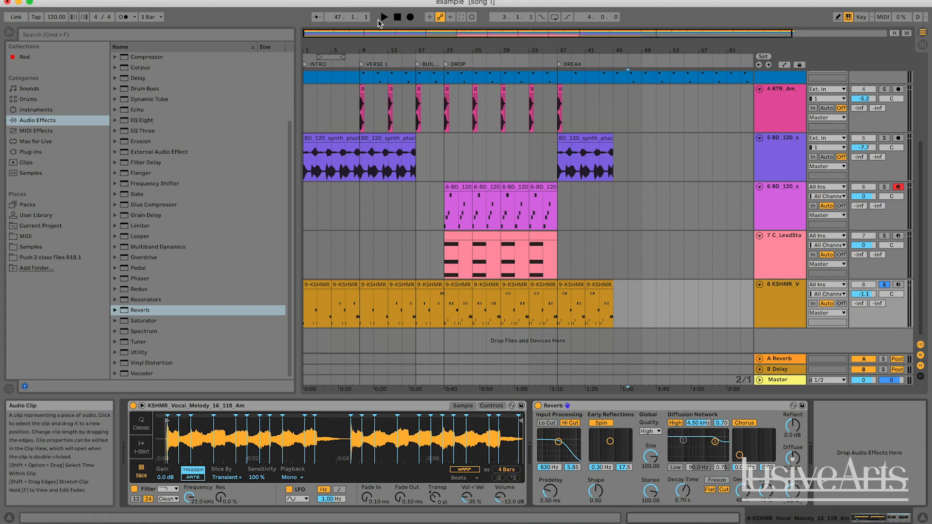
{"action": "left_click", "coordinate": [397, 17]}
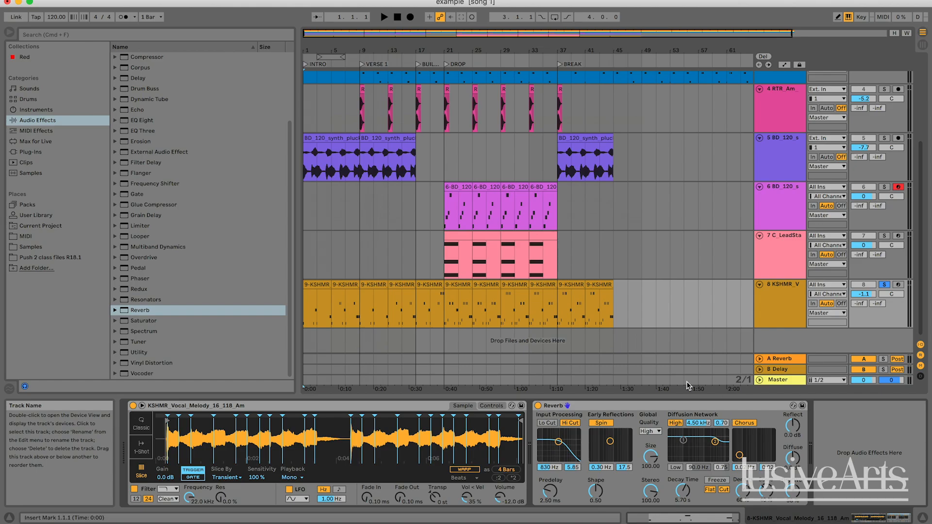
{"action": "key", "text": "space"}
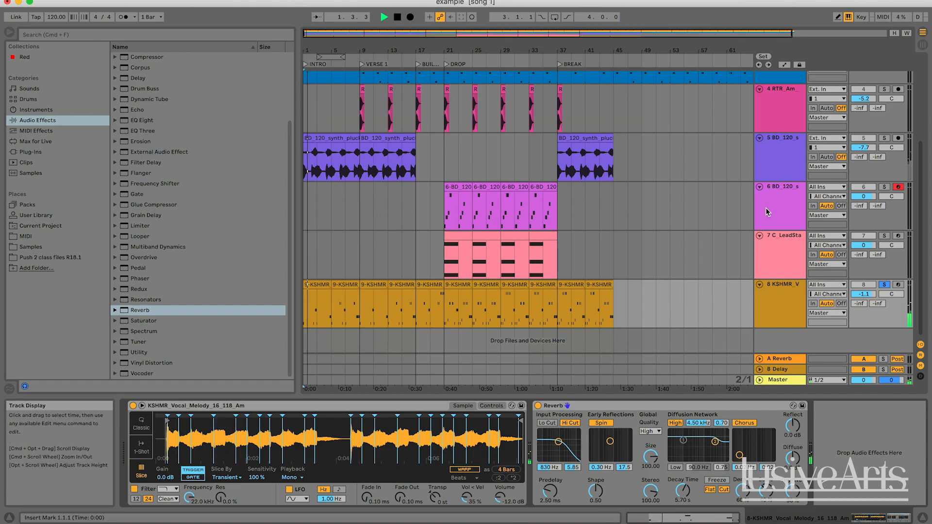
{"action": "key", "text": "space"}
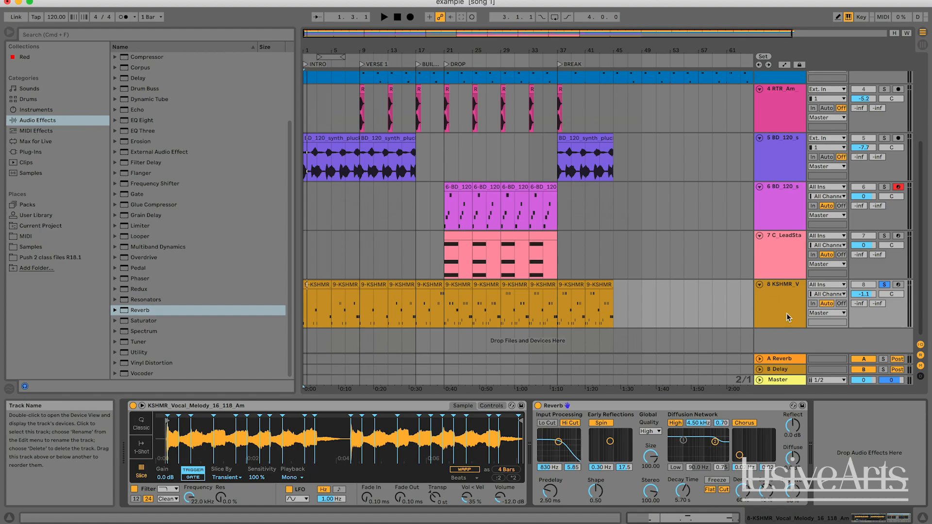
Step: Place the insert marker at bar 23 on the vocal track and show the automation lanes in the arrangement
{"action": "right_click", "coordinate": [615, 293]}
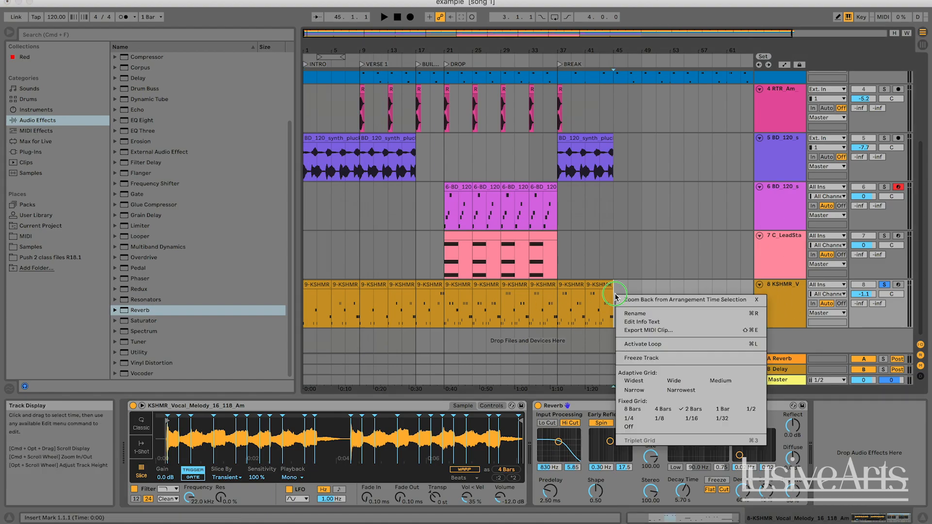
{"action": "left_click", "coordinate": [464, 312]}
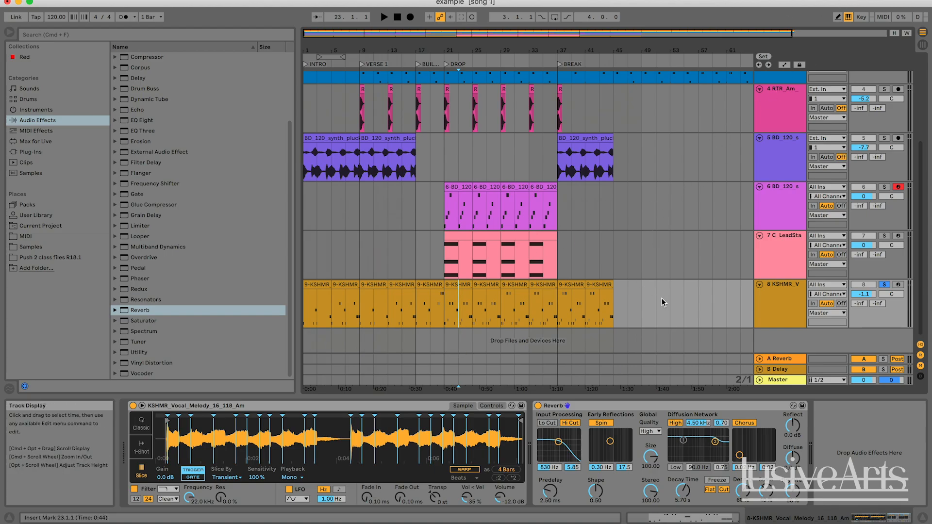
{"action": "key", "text": "m"}
{"action": "key", "text": "a"}
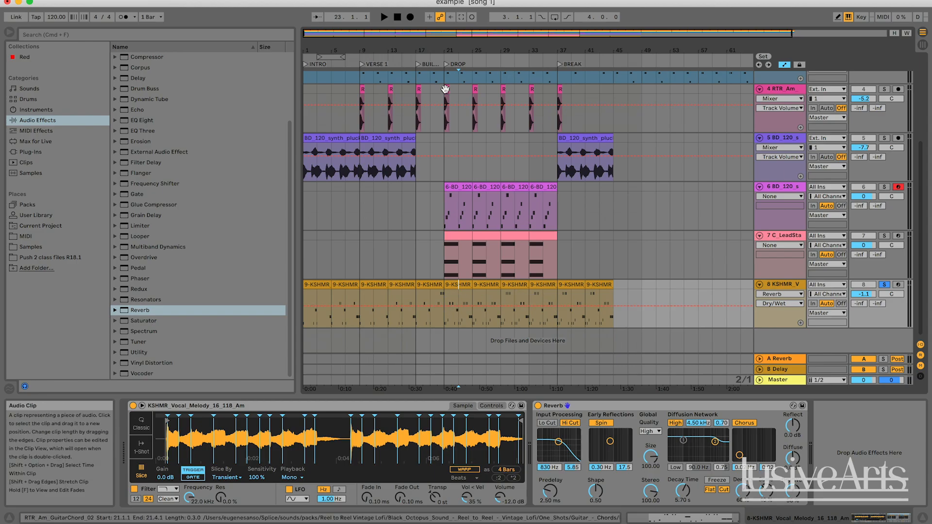
Step: Audition the reverberated vocal from bar 7 and turn off its solo to hear it with all the other tracks
{"action": "left_click", "coordinate": [397, 17]}
{"action": "key", "text": "space"}
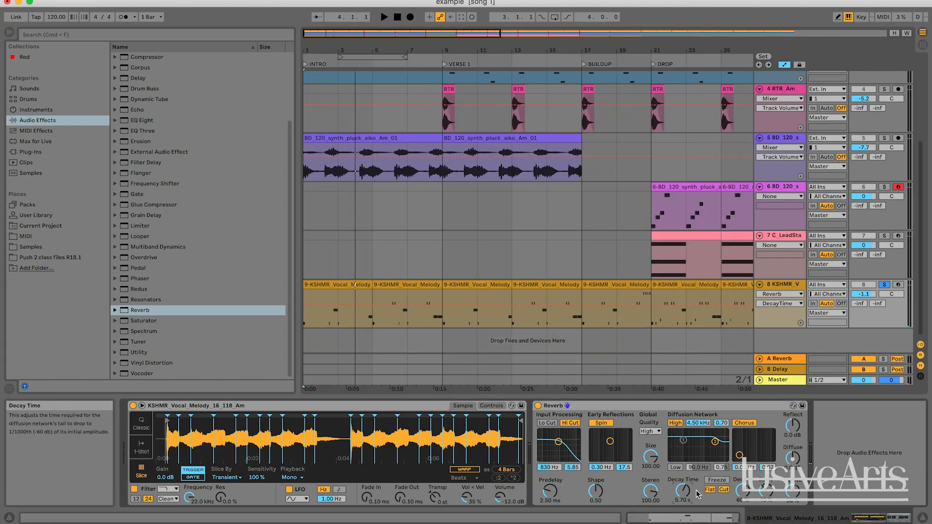
{"action": "scroll", "coordinate": [534, 272], "scroll_direction": "right", "scroll_amount": 3}
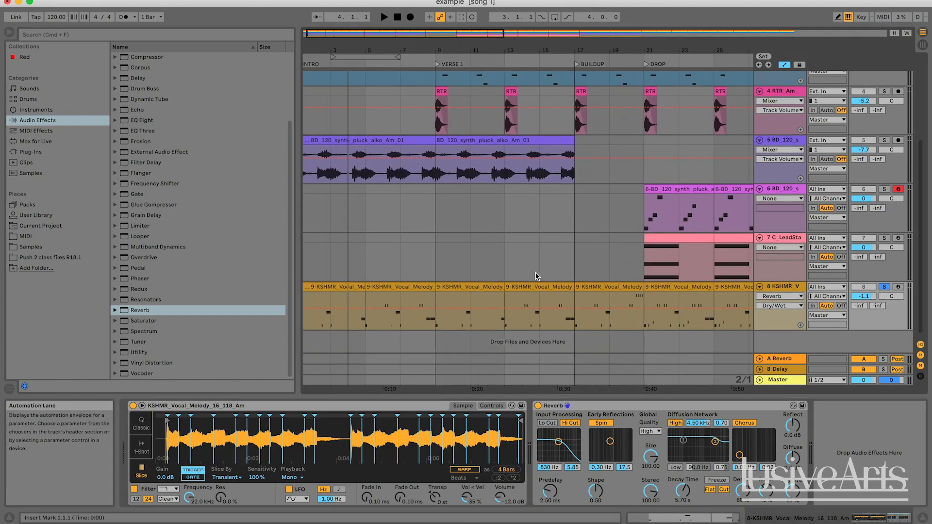
{"action": "left_click", "coordinate": [411, 309]}
{"action": "left_click", "coordinate": [391, 302]}
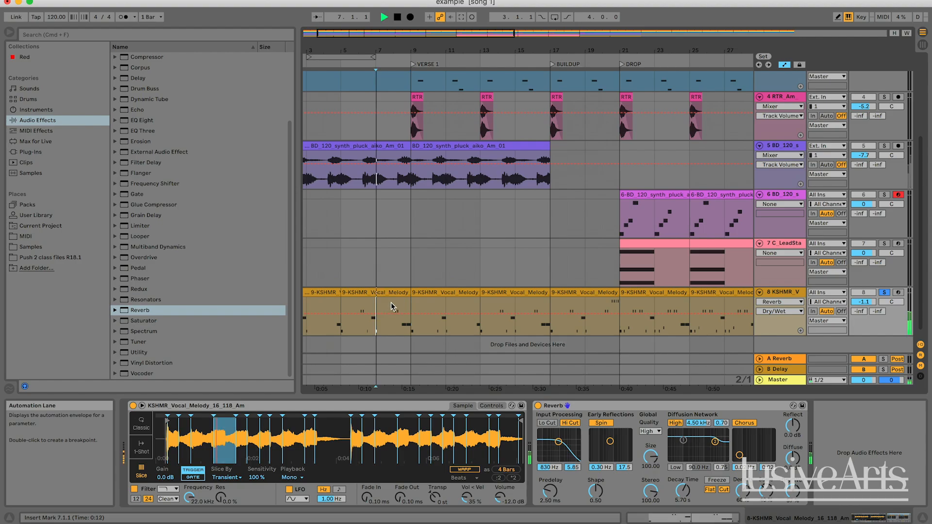
{"action": "key", "text": "space"}
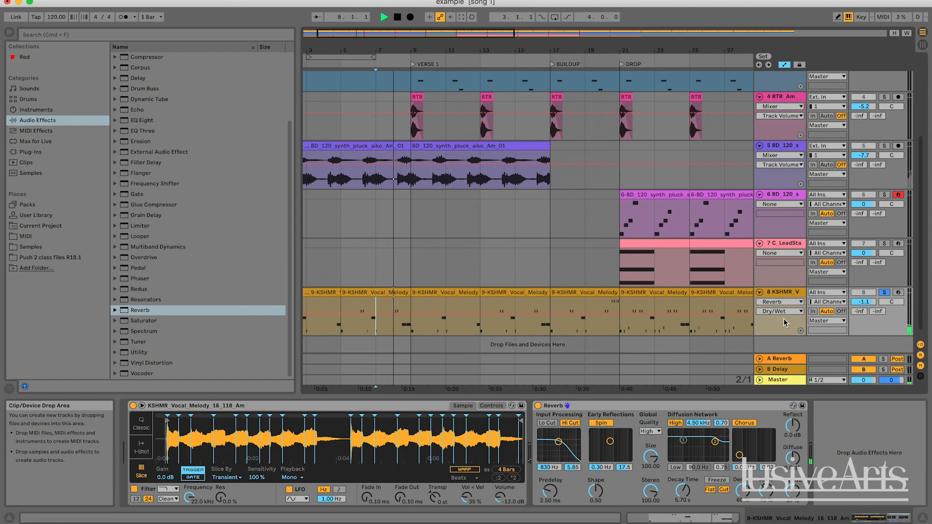
{"action": "left_click", "coordinate": [884, 293]}
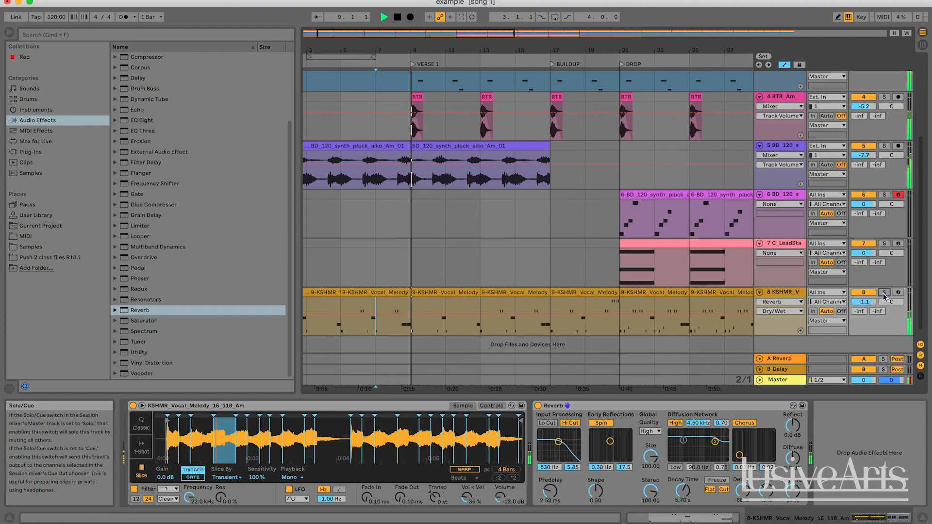
Step: Automate the vocal Reverb's Dry/Wet to step down to 40 % at the start of Verse 1, bar 9
{"action": "key", "text": "space"}
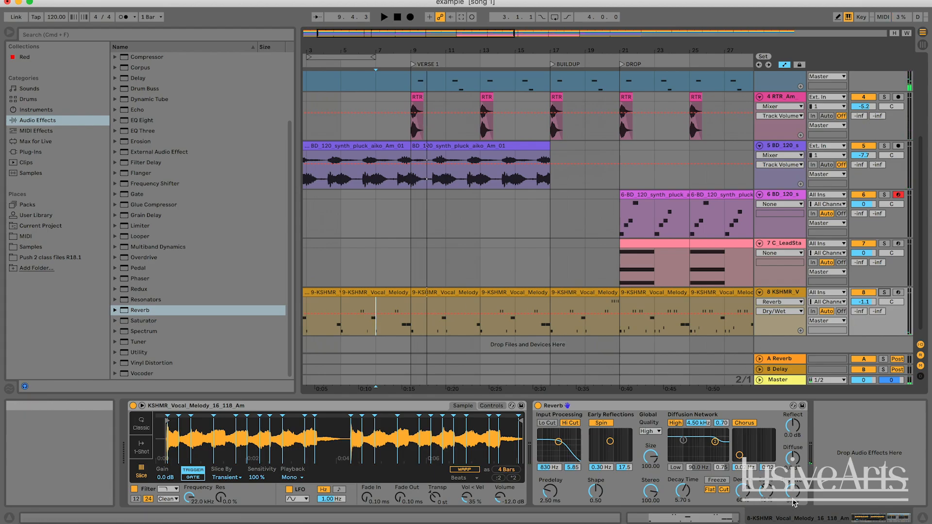
{"action": "left_click", "coordinate": [376, 334]}
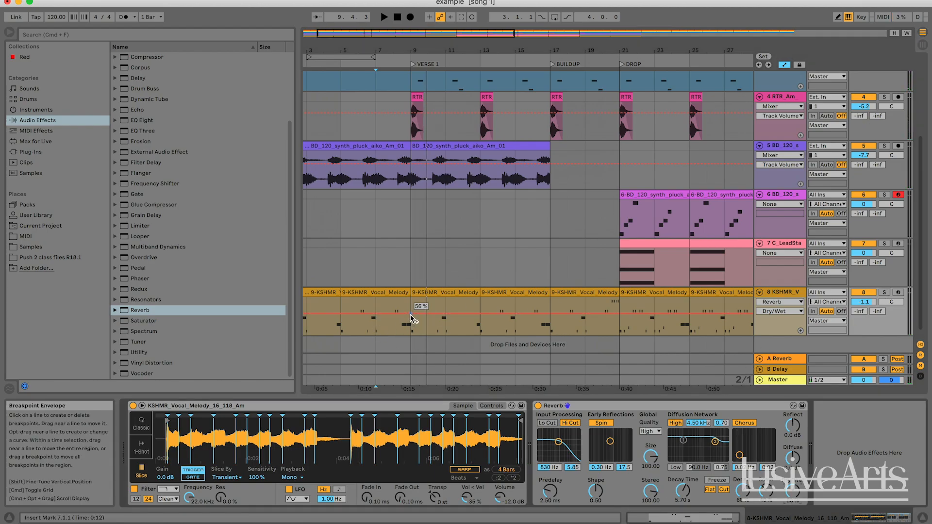
{"action": "scroll", "coordinate": [412, 315], "scroll_direction": "up", "scroll_amount": 3}
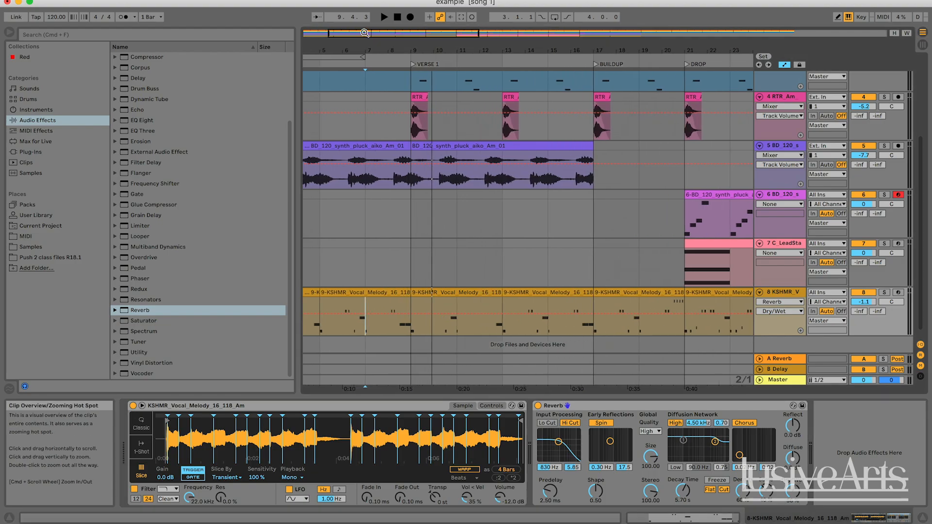
{"action": "left_click_drag", "start_coordinate": [405, 316], "coordinate": [410, 319]}
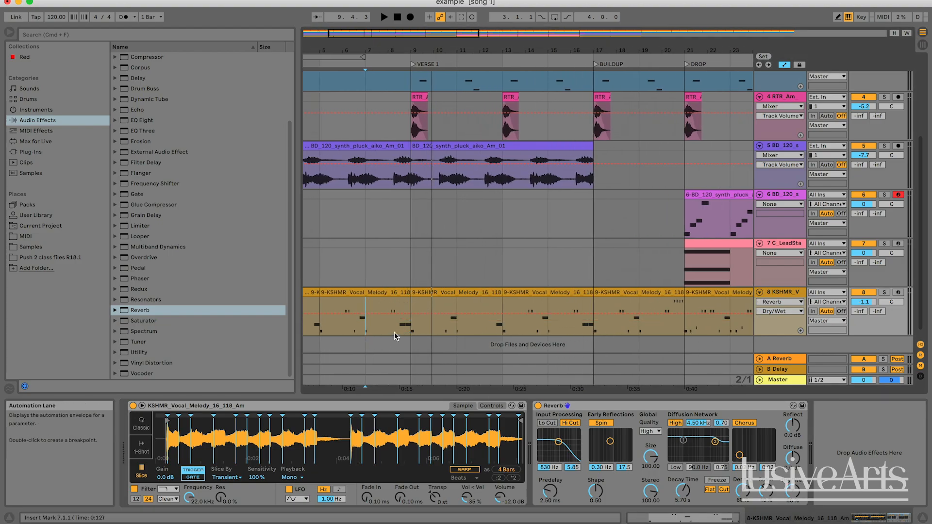
{"action": "left_click", "coordinate": [407, 332]}
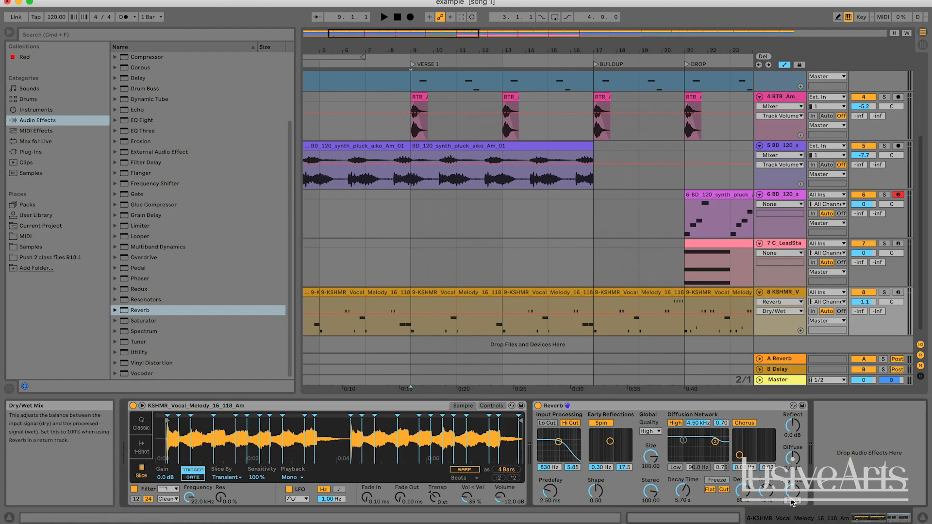
{"action": "left_click", "coordinate": [411, 313]}
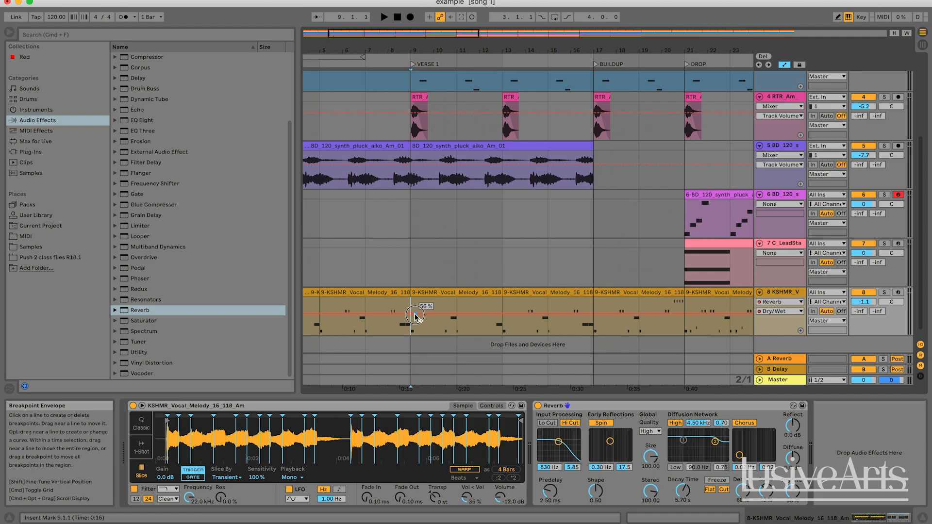
{"action": "left_click_drag", "start_coordinate": [415, 316], "coordinate": [415, 320]}
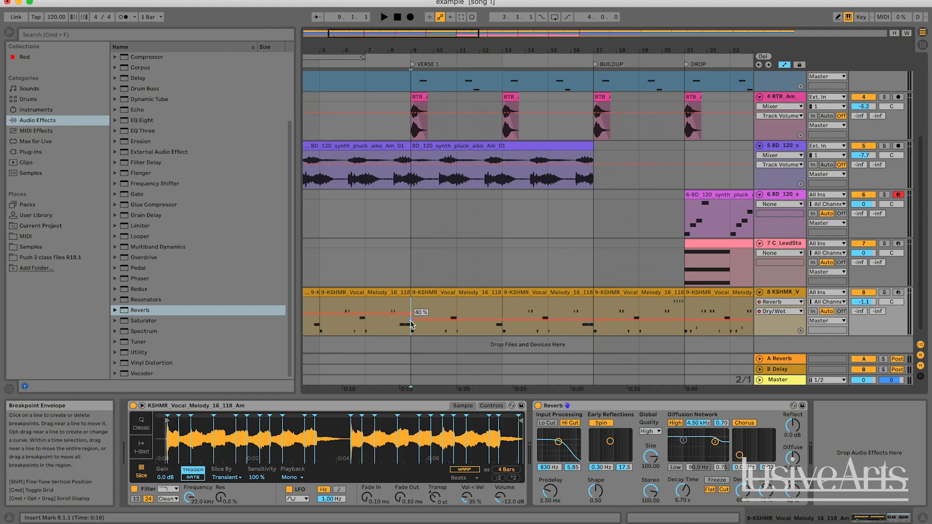
Step: Automate the vocal Reverb's Decay Time to step down to 2.65 s at bar 9 and audition the change from bar 7
{"action": "left_click", "coordinate": [682, 490]}
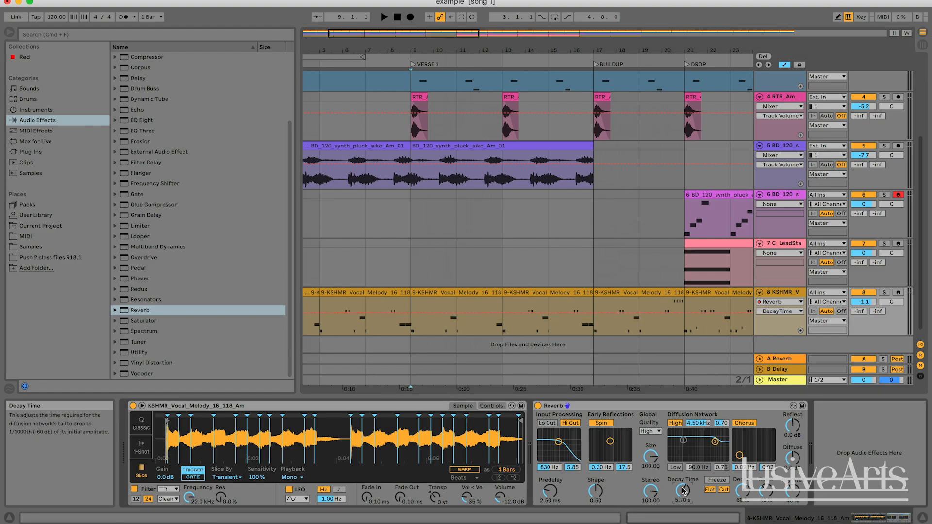
{"action": "left_click", "coordinate": [411, 314]}
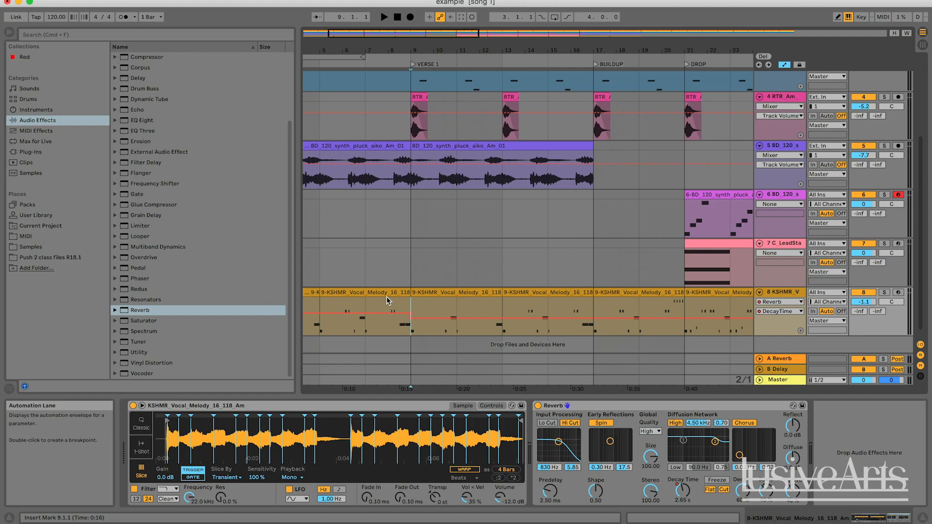
{"action": "left_click", "coordinate": [363, 297]}
{"action": "key", "text": "space"}
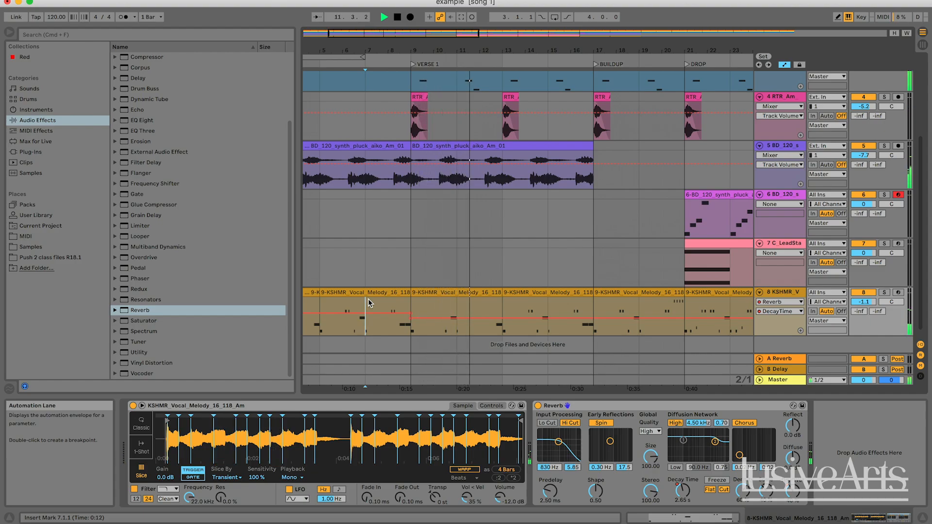
{"action": "key", "text": "space"}
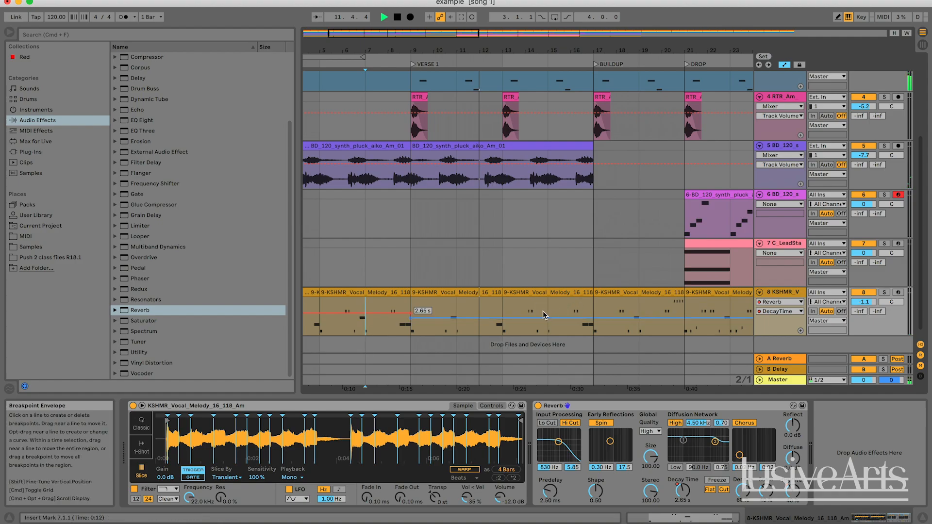
Step: Audition the reverberated vocal from bar 15 into the buildup and from bar 19 into the drop
{"action": "left_click", "coordinate": [543, 310]}
{"action": "key", "text": "space"}
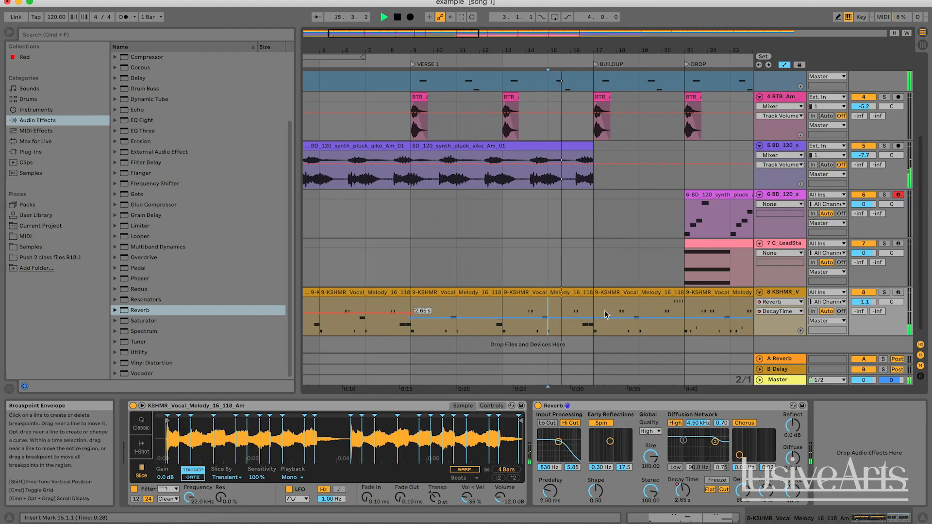
{"action": "scroll", "coordinate": [612, 311], "scroll_direction": "right", "scroll_amount": 5}
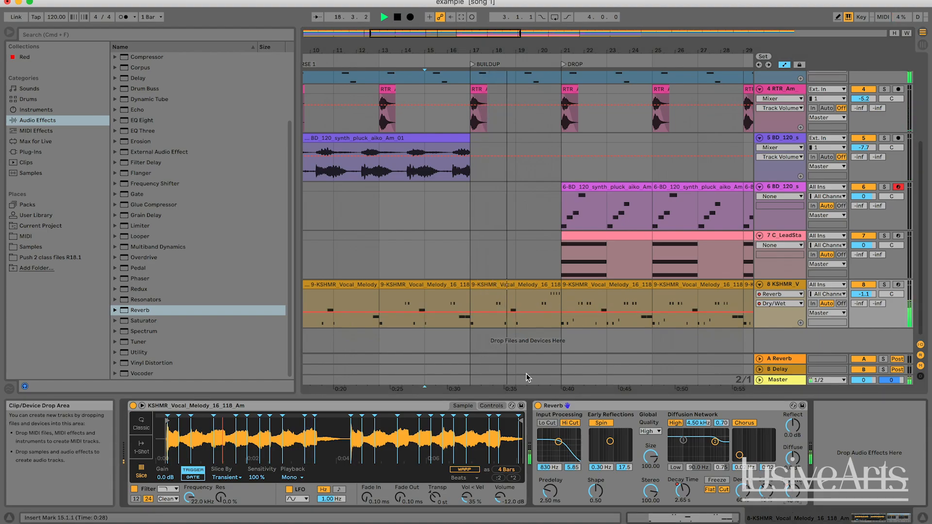
{"action": "key", "text": "space"}
{"action": "left_click", "coordinate": [521, 311]}
{"action": "key", "text": "space"}
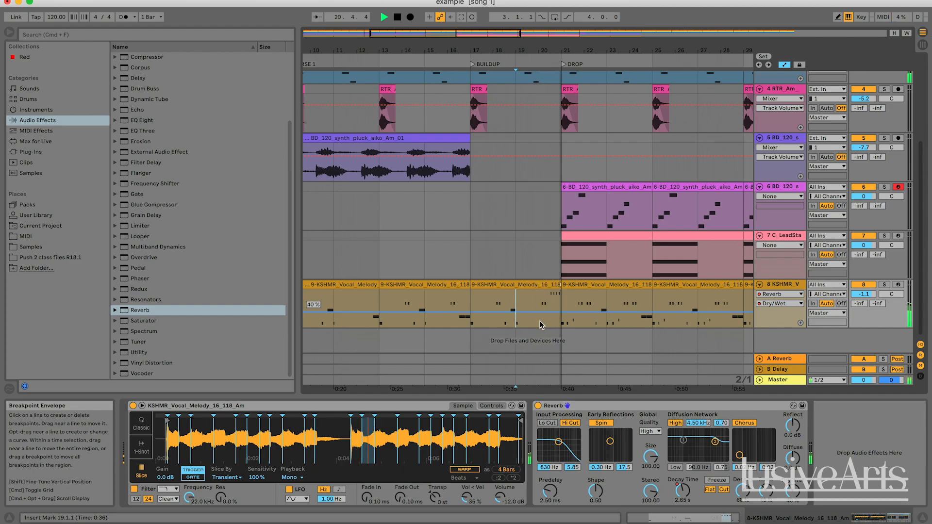
{"action": "scroll", "coordinate": [562, 312], "scroll_direction": "up", "scroll_amount": 1}
{"action": "scroll", "coordinate": [561, 312], "scroll_direction": "right", "scroll_amount": 1}
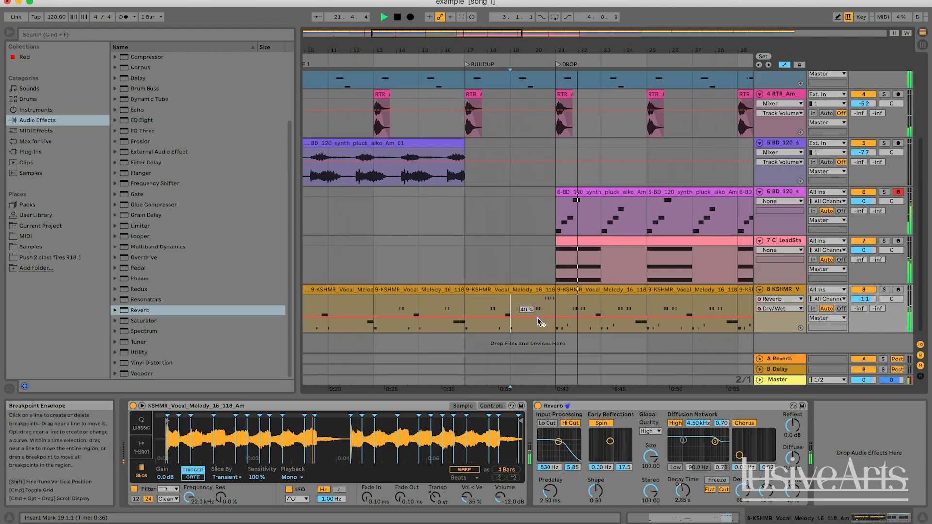
{"action": "key", "text": "space"}
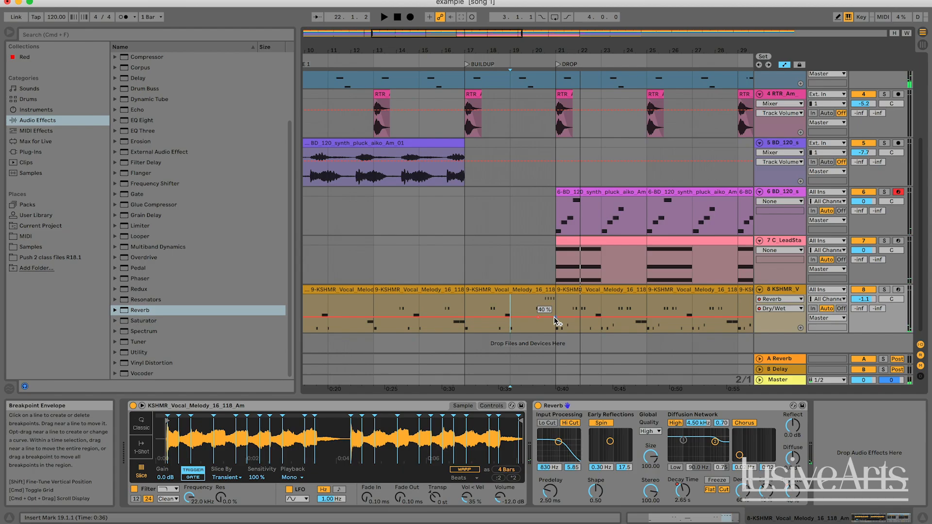
Step: Automate the vocal Reverb's Dry/Wet and Decay Time to ramp down just before the drop at bar 21, with Decay Time reaching 1.46 s
{"action": "scroll", "coordinate": [556, 320], "scroll_direction": "down", "scroll_amount": 1}
{"action": "scroll", "coordinate": [557, 320], "scroll_direction": "right", "scroll_amount": 1}
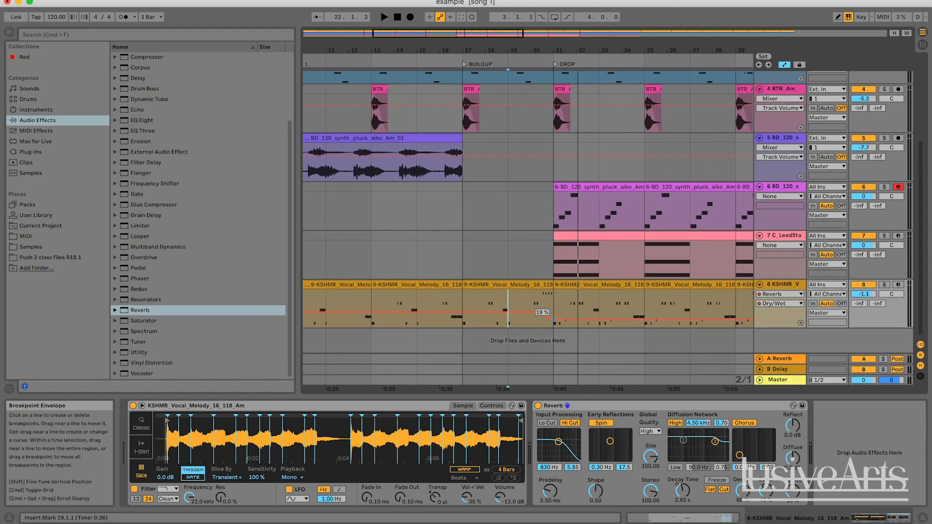
{"action": "left_click", "coordinate": [683, 491]}
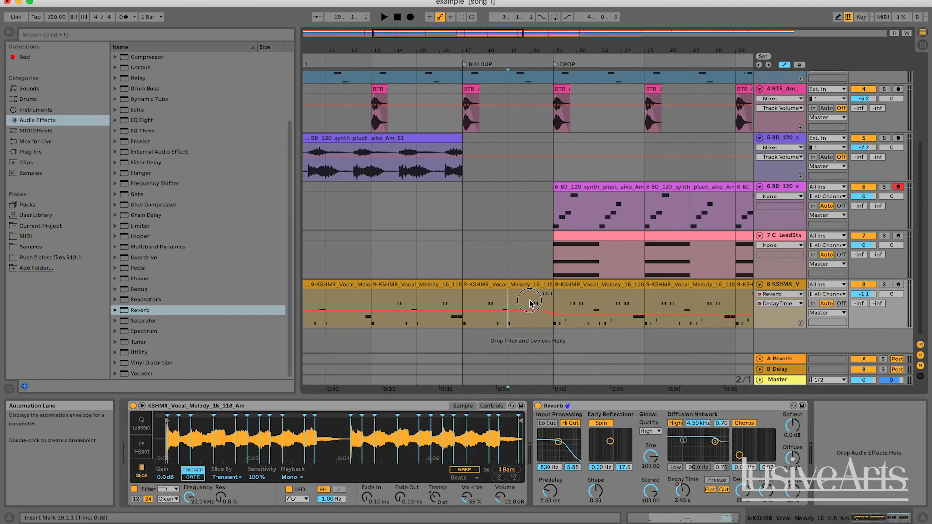
Step: Play from bar 19 into the drop with all tracks and solo the vocal track during playback to hear its automated reverb
{"action": "key", "text": "space"}
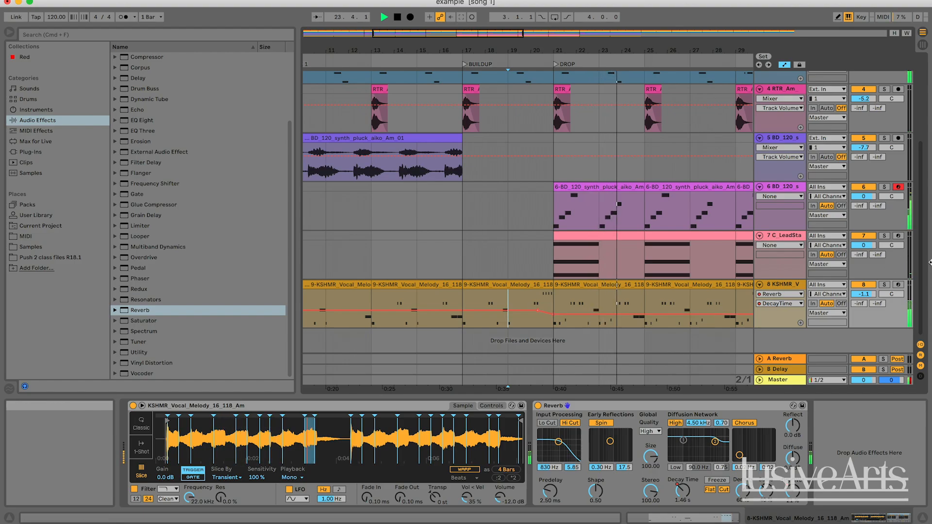
{"action": "left_click", "coordinate": [884, 285]}
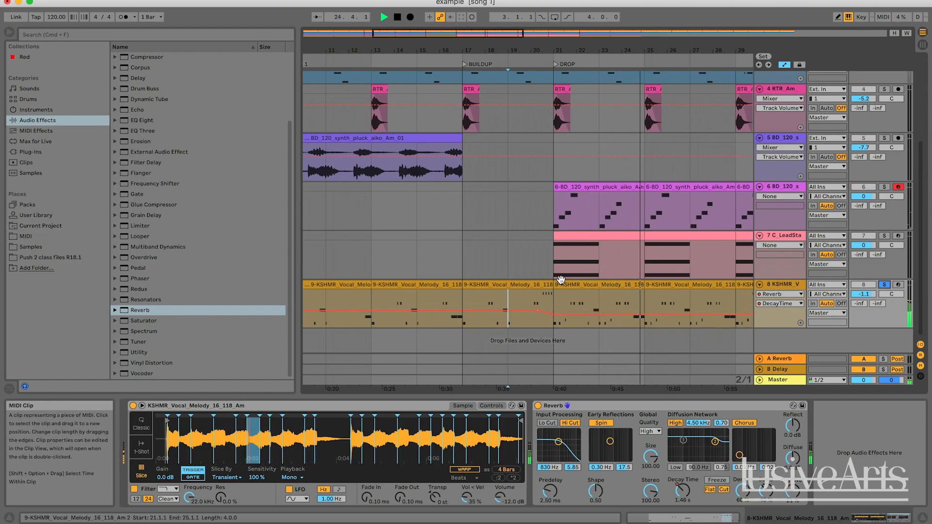
{"action": "scroll", "coordinate": [554, 207], "scroll_direction": "left", "scroll_amount": 1}
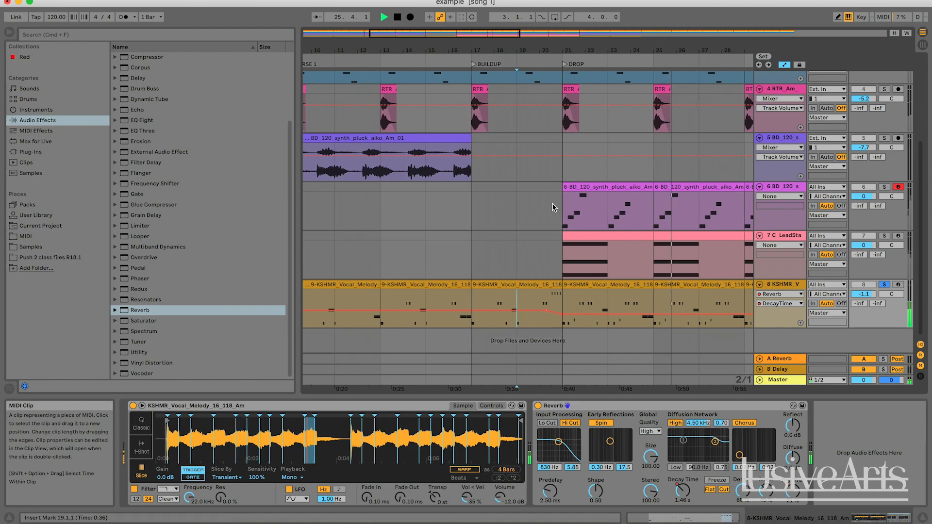
{"action": "key", "text": "minus"}
{"action": "key", "text": "minus"}
{"action": "key", "text": "minus"}
{"action": "key", "text": "minus"}
{"action": "key", "text": "space"}
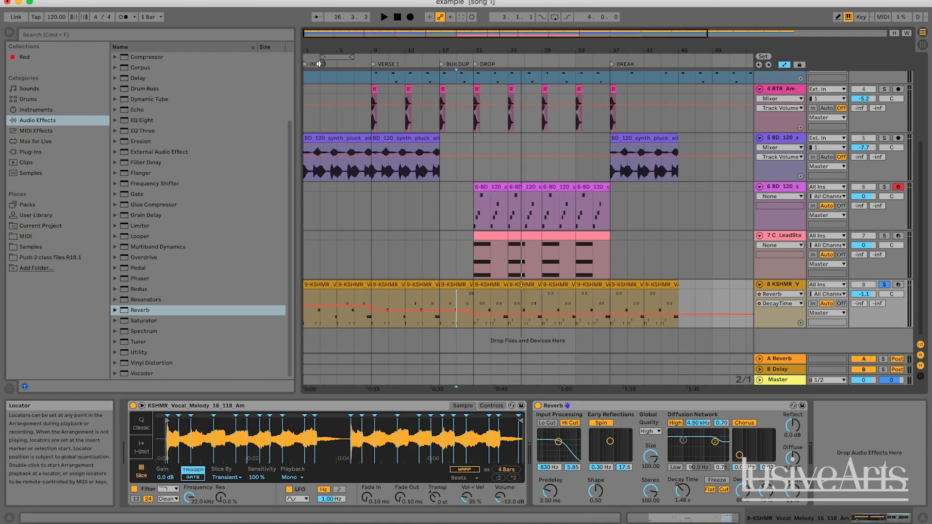
Step: Compare the soloed vocal's reverb in the intro, from the start of Verse 1, from bar 19 and from bar 23
{"action": "left_click", "coordinate": [320, 64]}
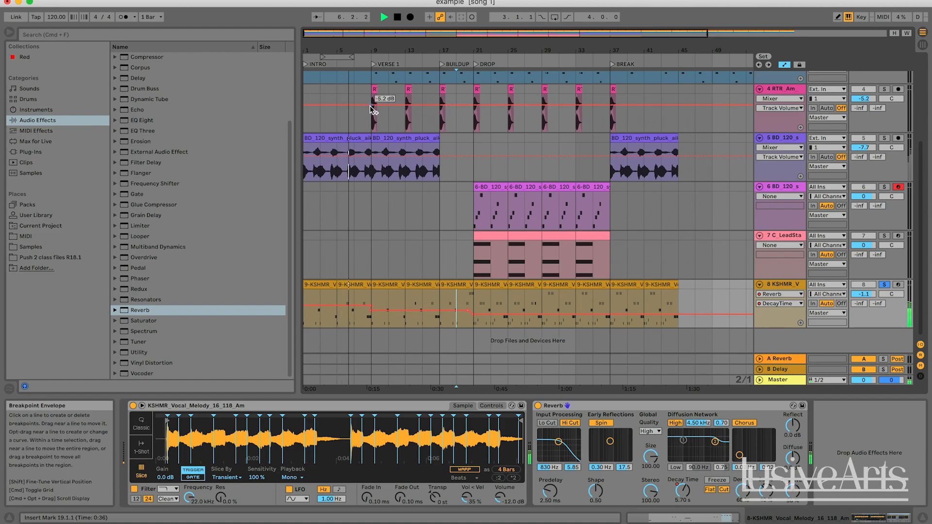
{"action": "left_click", "coordinate": [374, 63]}
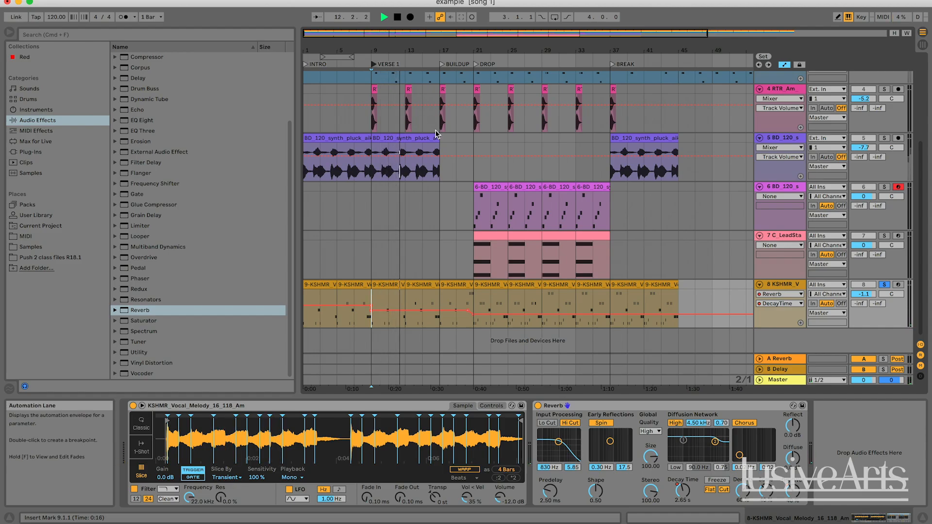
{"action": "key", "text": "space"}
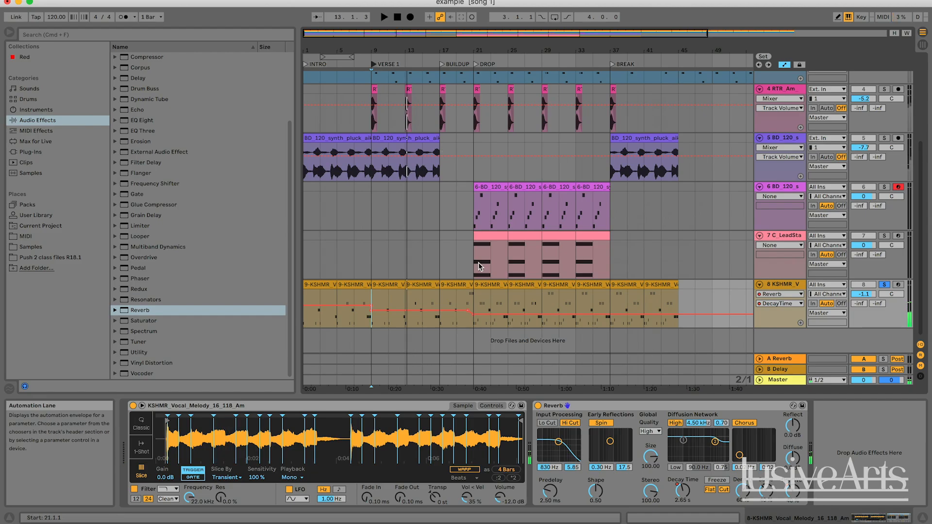
{"action": "left_click", "coordinate": [456, 299]}
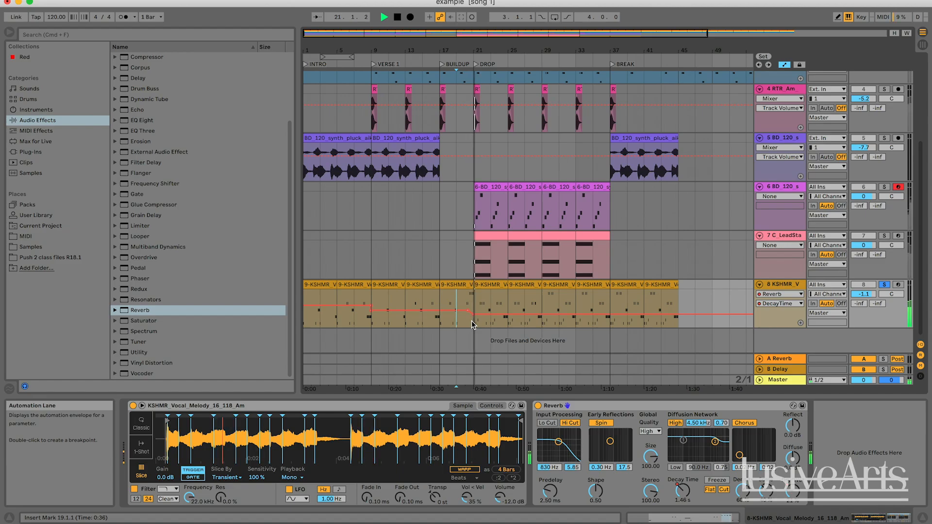
{"action": "left_click", "coordinate": [491, 309]}
{"action": "key", "text": "space"}
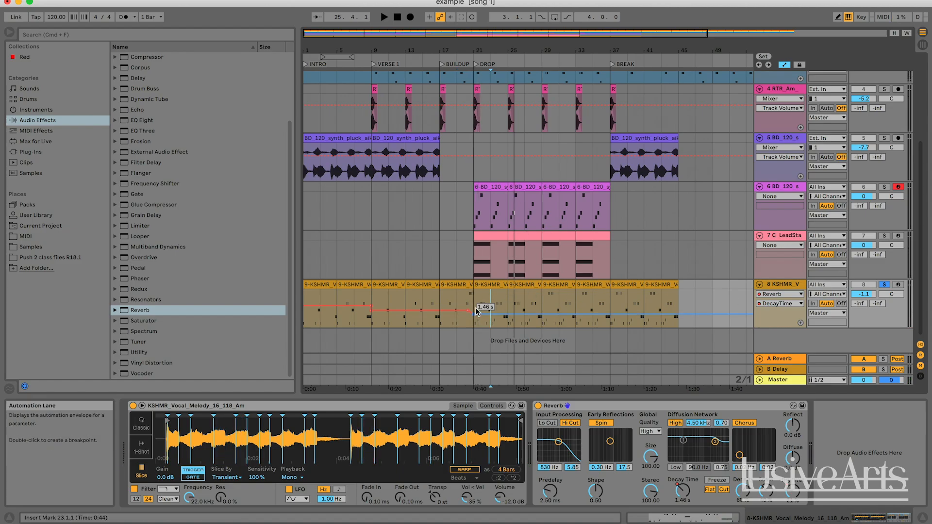
Step: Audition the soloed vocal's reverb in the intro from bar 5 and bar 7
{"action": "left_click", "coordinate": [339, 297]}
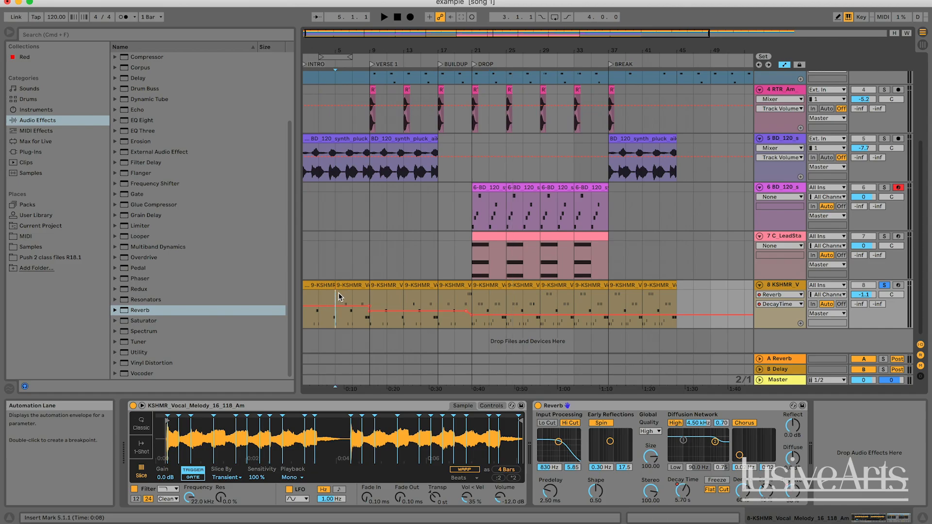
{"action": "key", "text": "space"}
{"action": "left_click", "coordinate": [357, 302]}
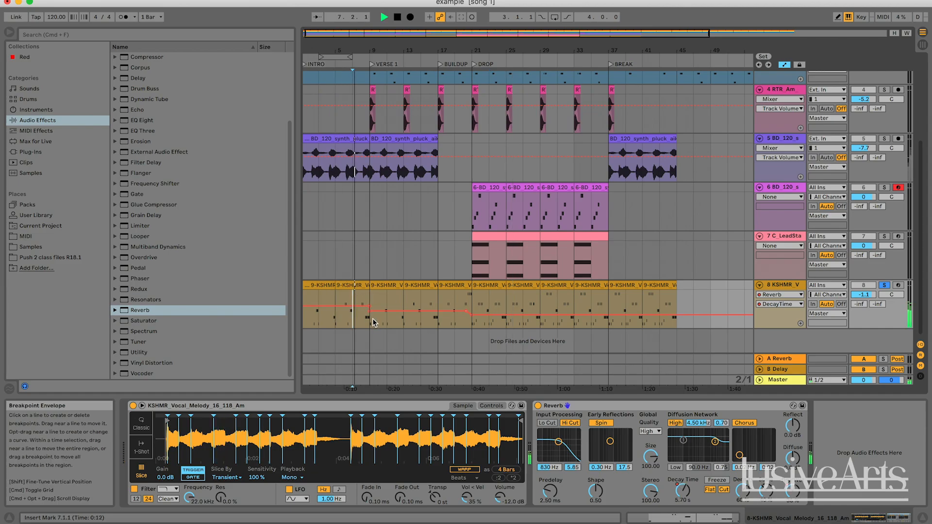
{"action": "key", "text": "space"}
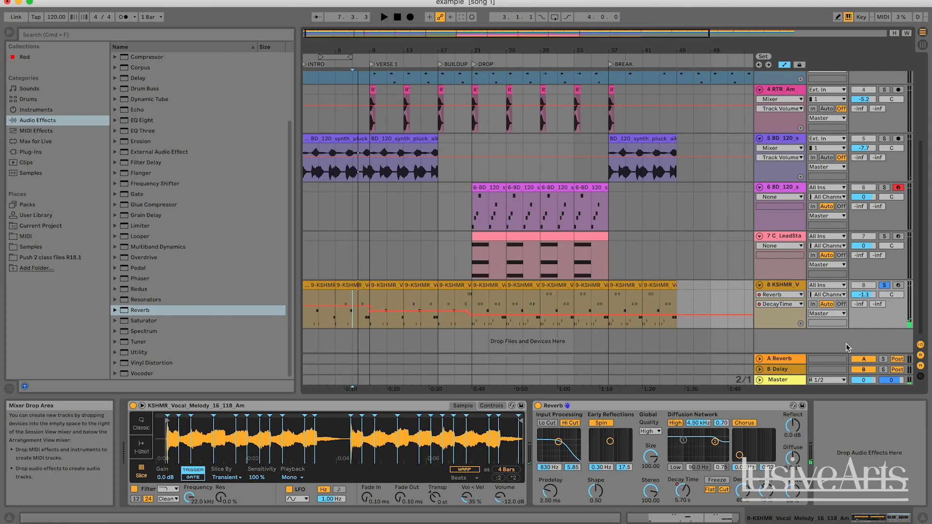
Step: Turn off the vocal track's solo and audition the drop from bar 21 with all tracks
{"action": "left_click", "coordinate": [884, 285]}
{"action": "left_click", "coordinate": [477, 299]}
{"action": "key", "text": "space"}
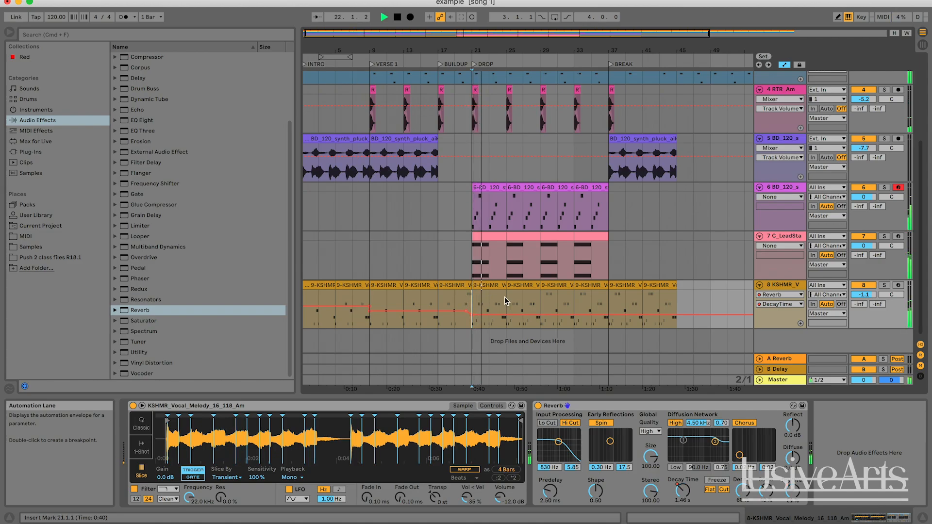
{"action": "scroll", "coordinate": [505, 301], "scroll_direction": "up", "scroll_amount": 5}
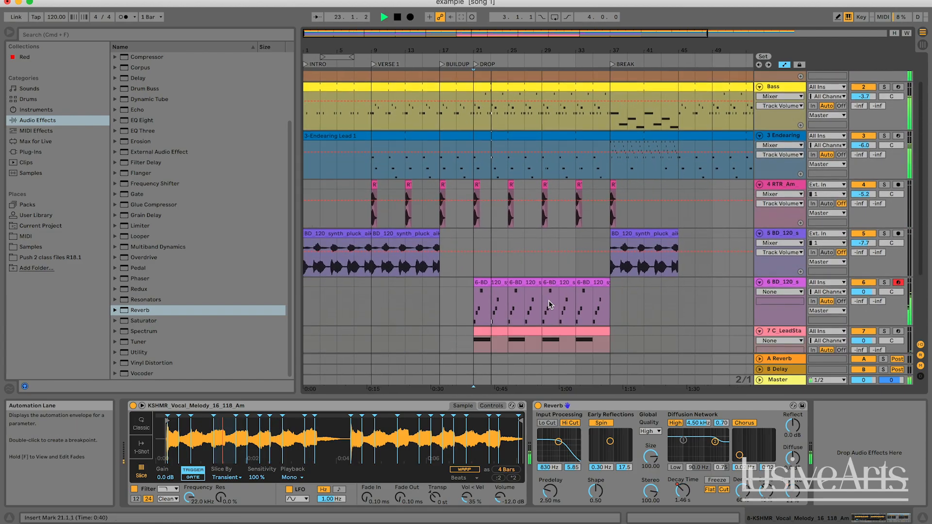
{"action": "scroll", "coordinate": [550, 305], "scroll_direction": "down", "scroll_amount": 5}
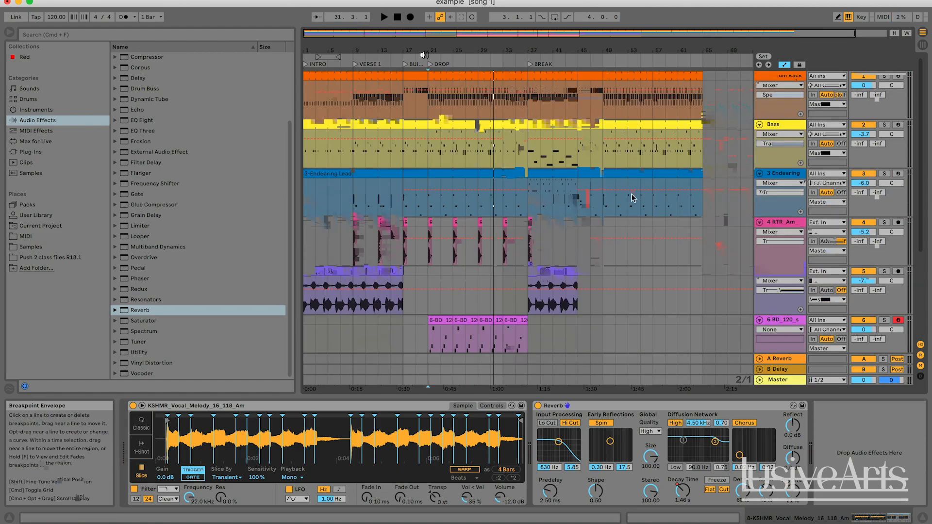
Step: Add a Delay audio effect to the KSHMR vocal track's device chain, placed before the Reverb
{"action": "scroll", "coordinate": [632, 198], "scroll_direction": "down", "scroll_amount": 5}
{"action": "left_click", "coordinate": [789, 285]}
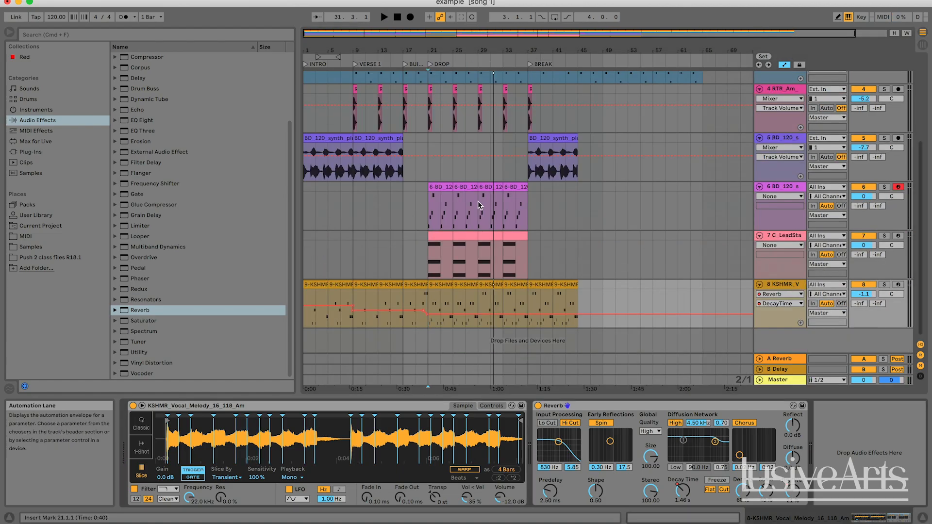
{"action": "left_click_drag", "start_coordinate": [131, 82], "coordinate": [415, 210]}
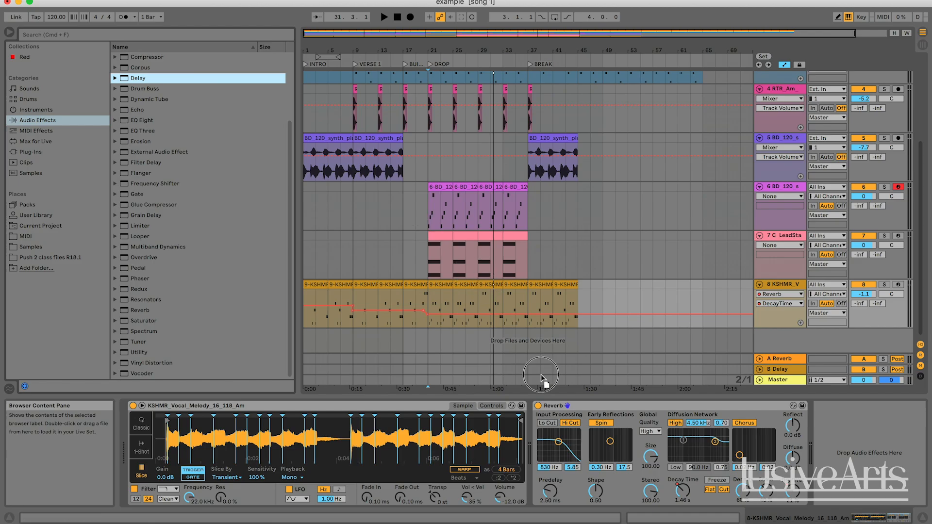
{"action": "mouse_move", "coordinate": [542, 377]}
{"action": "left_mouse_down"}
{"action": "mouse_move", "coordinate": [540, 425]}
{"action": "mouse_move", "coordinate": [741, 415]}
{"action": "left_mouse_up"}
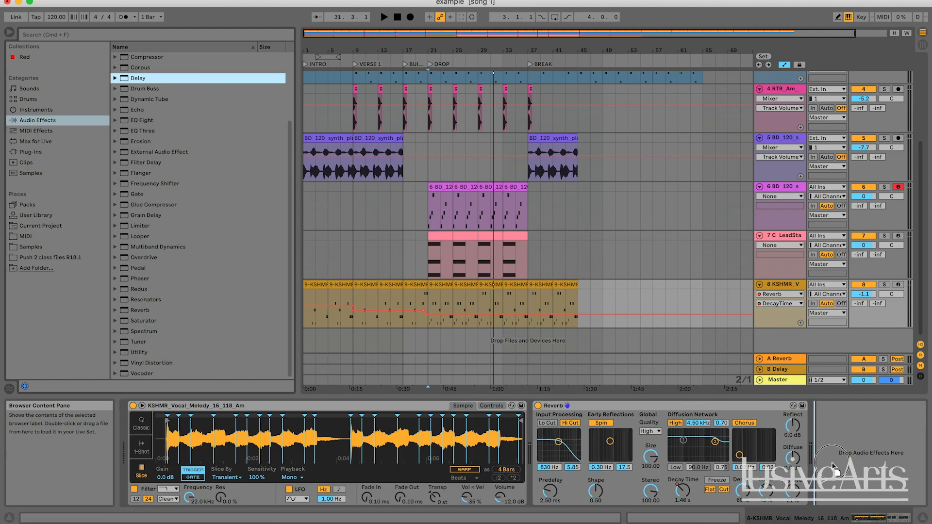
{"action": "mouse_move", "coordinate": [832, 466]}
{"action": "left_mouse_down"}
{"action": "mouse_move", "coordinate": [615, 408]}
{"action": "mouse_move", "coordinate": [534, 444]}
{"action": "left_mouse_up"}
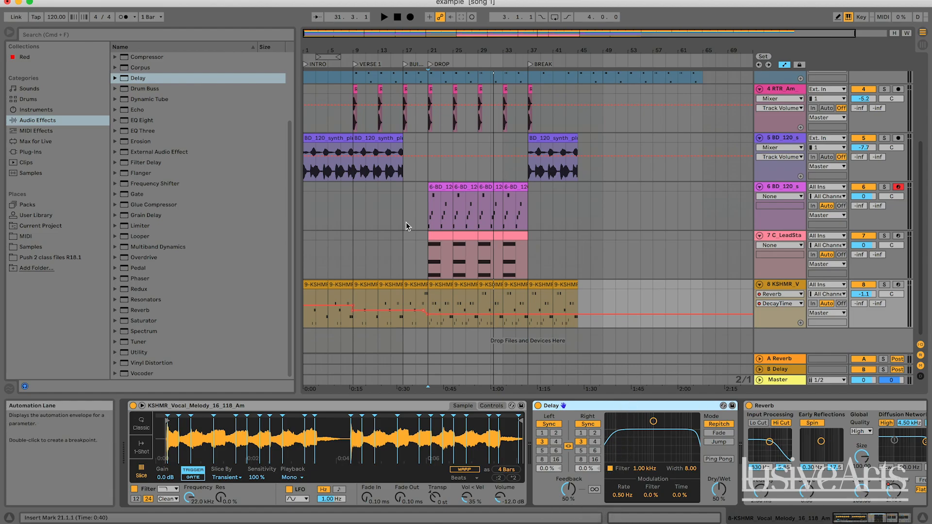
Step: Audition the intro from bar 1 with the vocal's new Delay and look over the vocal track's device chain
{"action": "double_click", "coordinate": [397, 17]}
{"action": "key", "text": "space"}
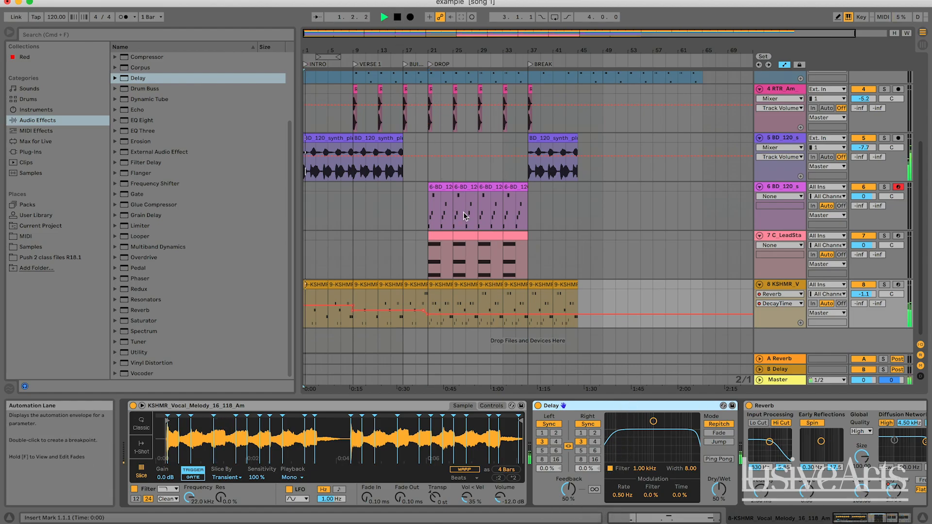
{"action": "key", "text": "space"}
{"action": "scroll", "coordinate": [423, 445], "scroll_direction": "right", "scroll_amount": 5}
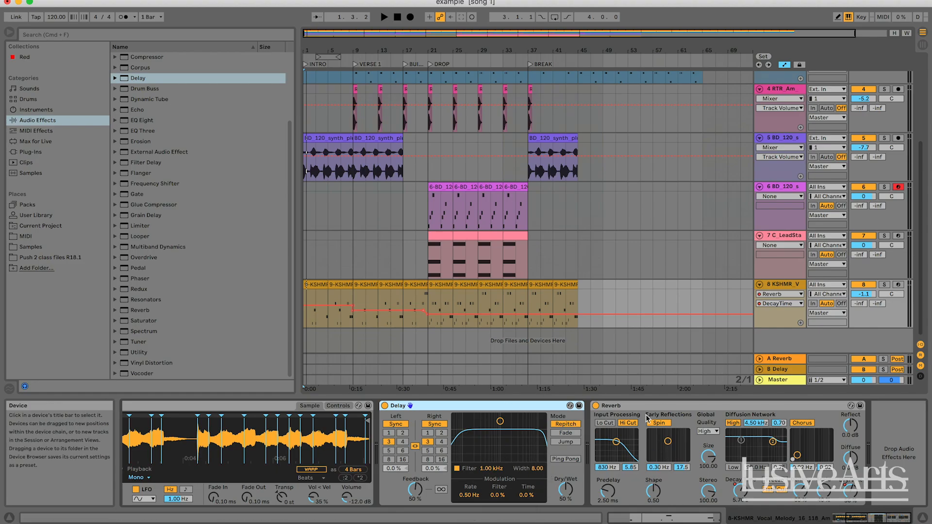
{"action": "scroll", "coordinate": [242, 440], "scroll_direction": "left", "scroll_amount": 5}
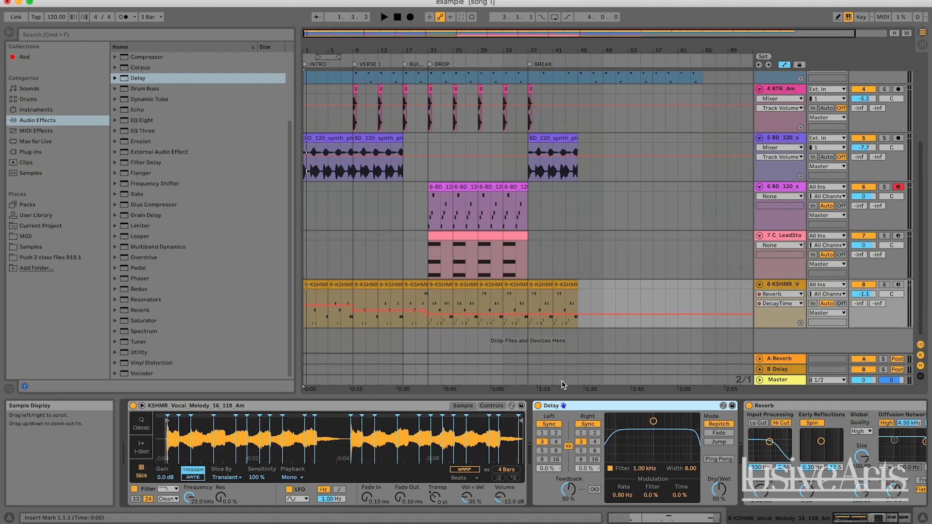
{"action": "scroll", "coordinate": [617, 462], "scroll_direction": "right", "scroll_amount": 3}
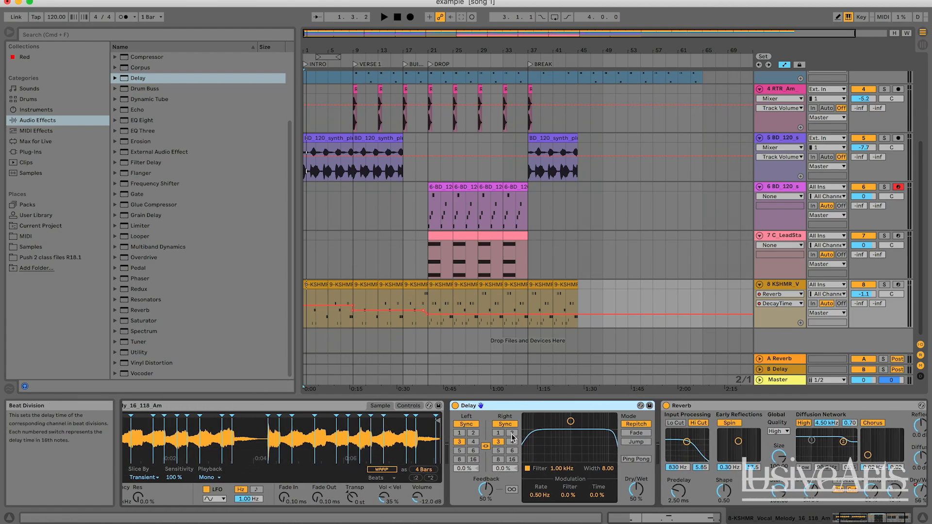
{"action": "scroll", "coordinate": [737, 475], "scroll_direction": "right", "scroll_amount": 3}
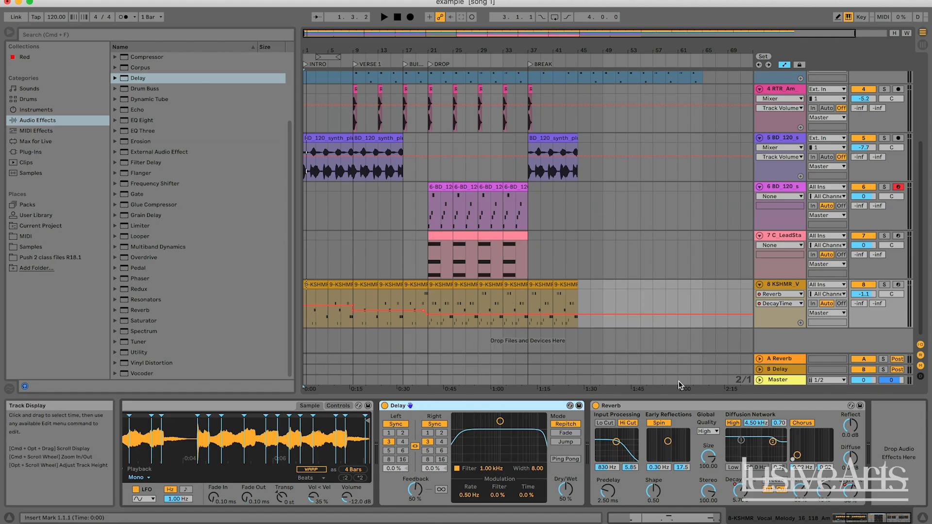
{"action": "scroll", "coordinate": [641, 220], "scroll_direction": "right", "scroll_amount": 2}
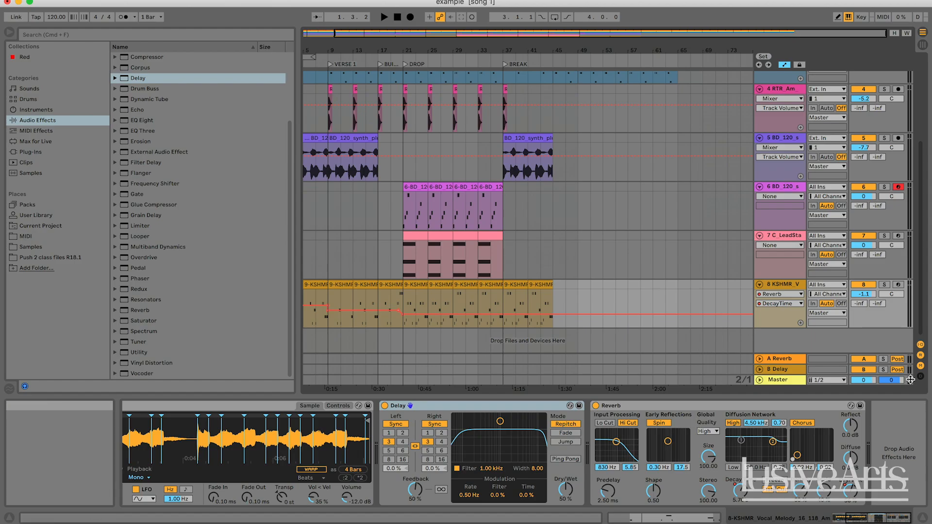
{"action": "key", "text": "Home"}
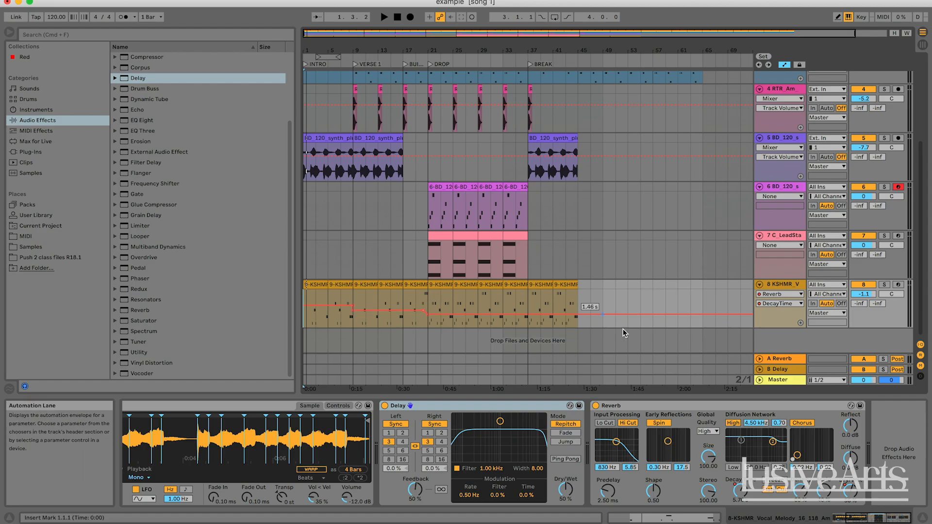
{"action": "key", "text": "space"}
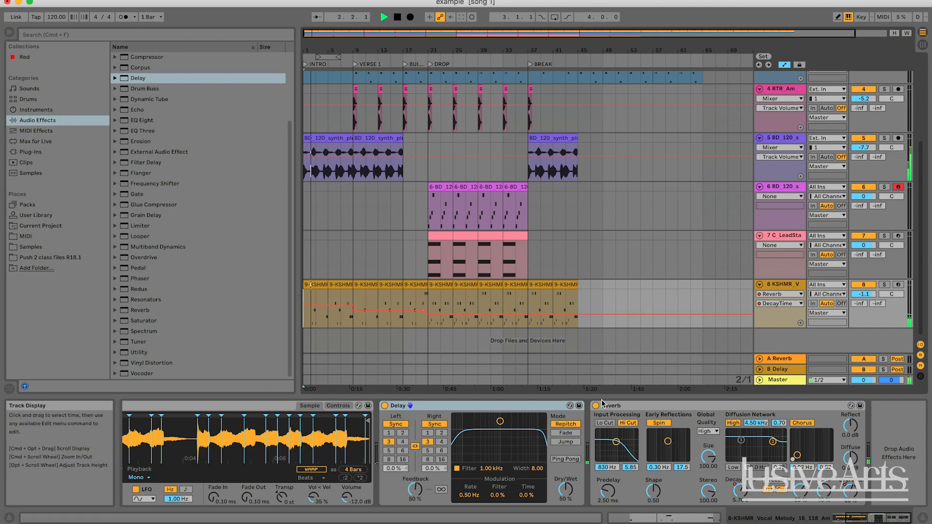
{"action": "key", "text": "space"}
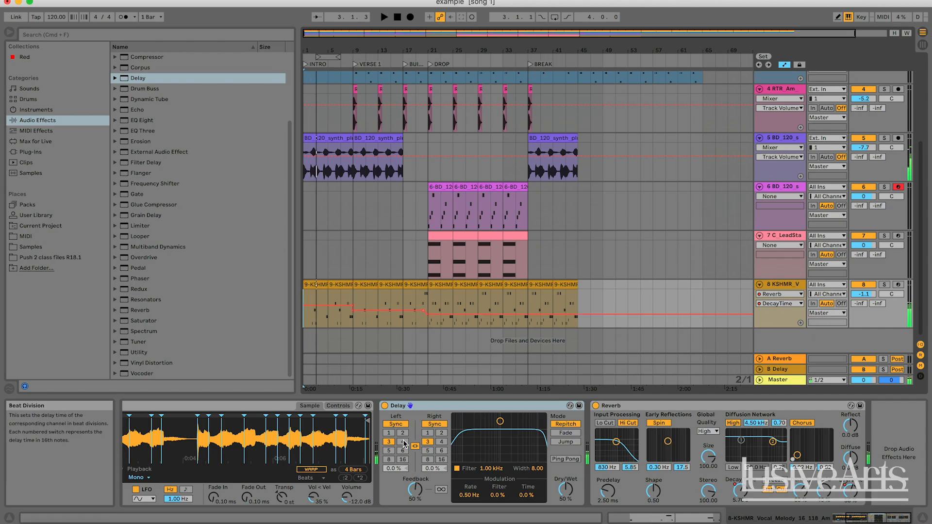
Step: Set the vocal Delay's linked beat division to 2 sixteenths and its Feedback to 68% while the intro plays
{"action": "left_click", "coordinate": [402, 433]}
{"action": "key", "text": "space"}
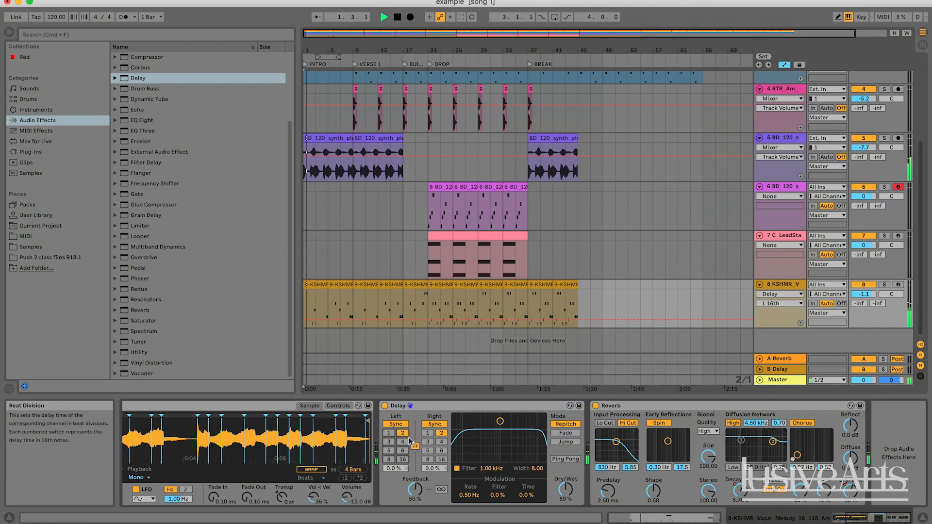
{"action": "left_click", "coordinate": [415, 489]}
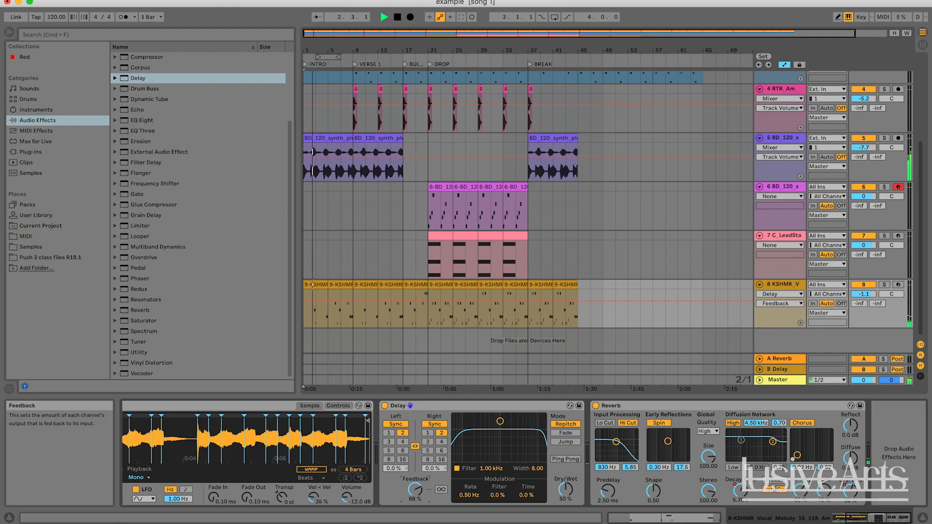
{"action": "left_click_drag", "start_coordinate": [416, 489], "coordinate": [416, 491]}
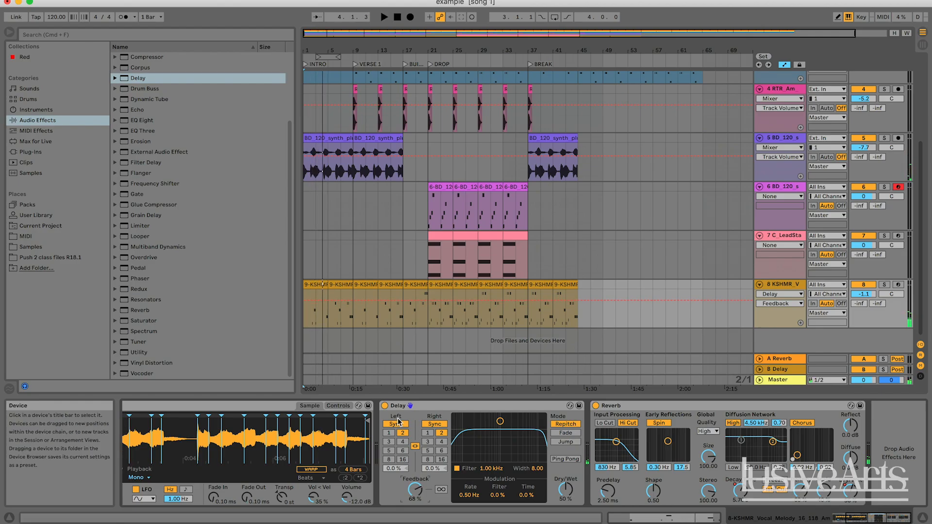
Step: Replay the song from the intro, raise the vocal Delay's Feedback to 71%, and keep playing through the buildup
{"action": "left_click_drag", "start_coordinate": [355, 50], "coordinate": [399, 230]}
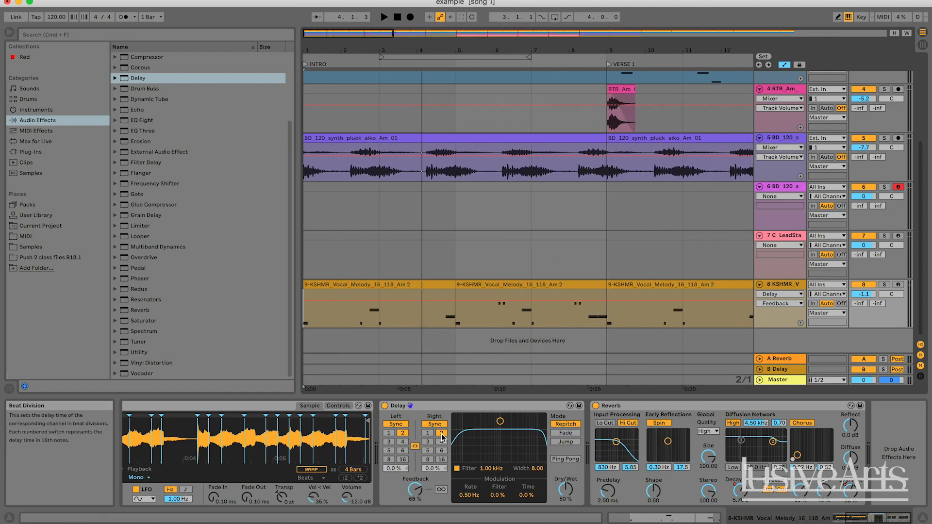
{"action": "key", "text": "space"}
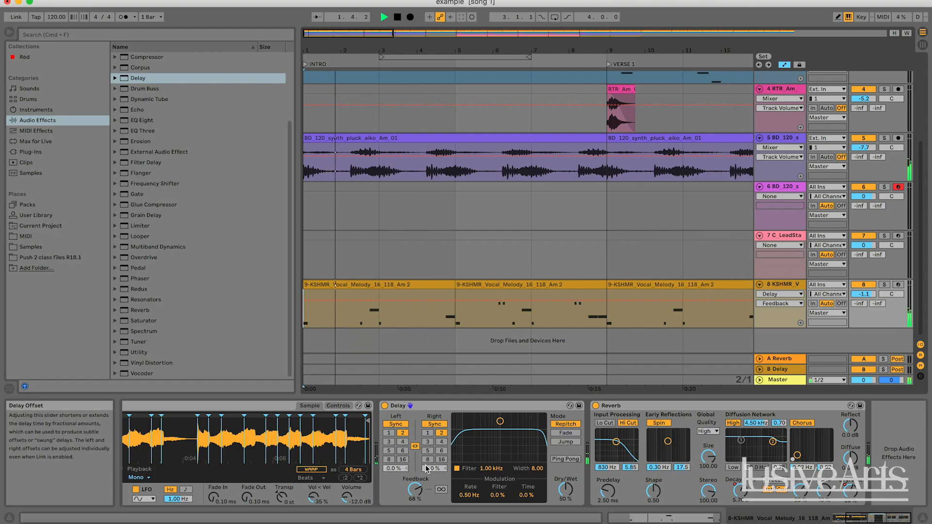
{"action": "left_click_drag", "start_coordinate": [419, 494], "coordinate": [419, 491]}
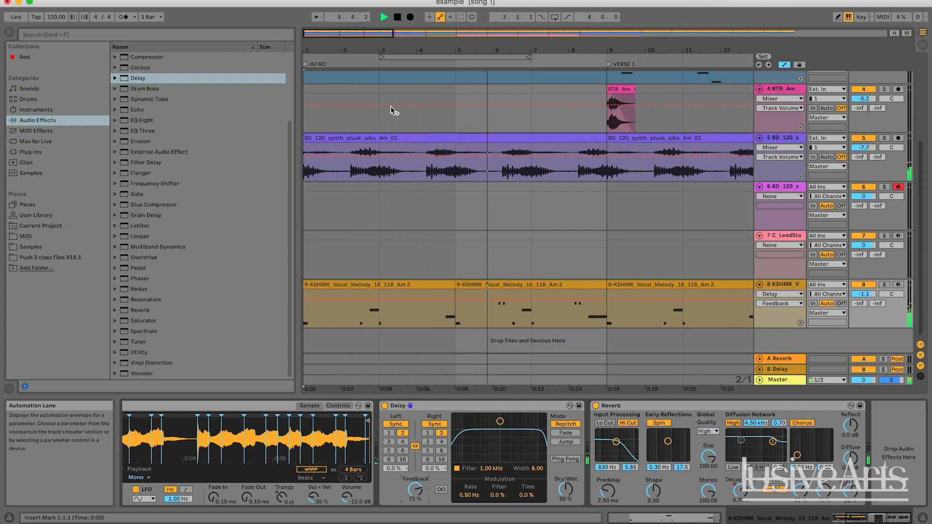
{"action": "left_click_drag", "start_coordinate": [337, 35], "coordinate": [337, 13]}
{"action": "scroll", "coordinate": [479, 169], "scroll_direction": "right", "scroll_amount": 3}
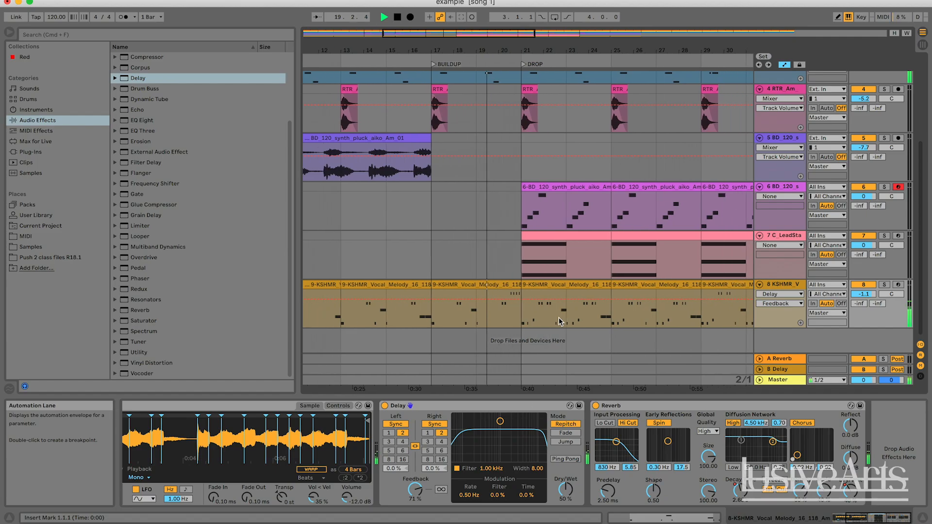
Step: Try automating the vocal Delay's Dry/Wet from 50% down to 0% at bar 21, and audition it from bar 20
{"action": "right_click", "coordinate": [570, 498]}
{"action": "left_click", "coordinate": [583, 505]}
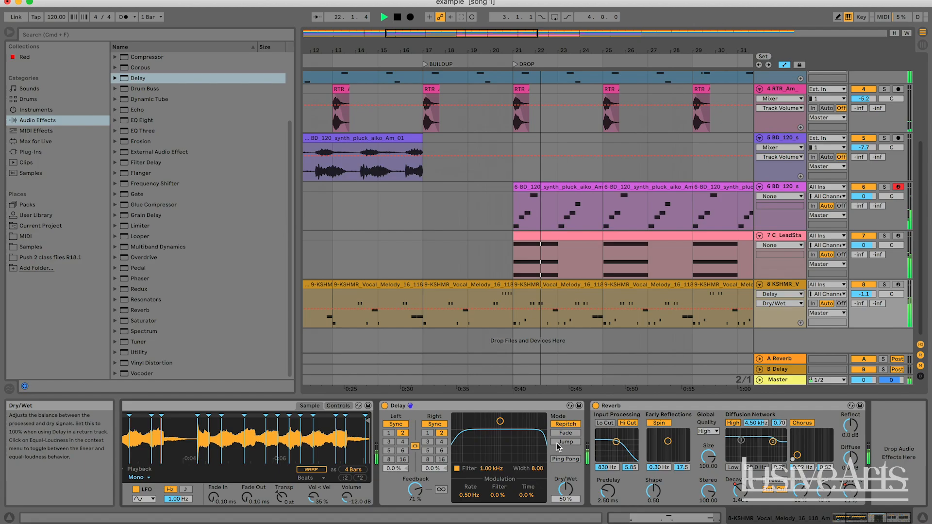
{"action": "key", "text": "space"}
{"action": "right_click", "coordinate": [512, 307]}
{"action": "left_click", "coordinate": [517, 304]}
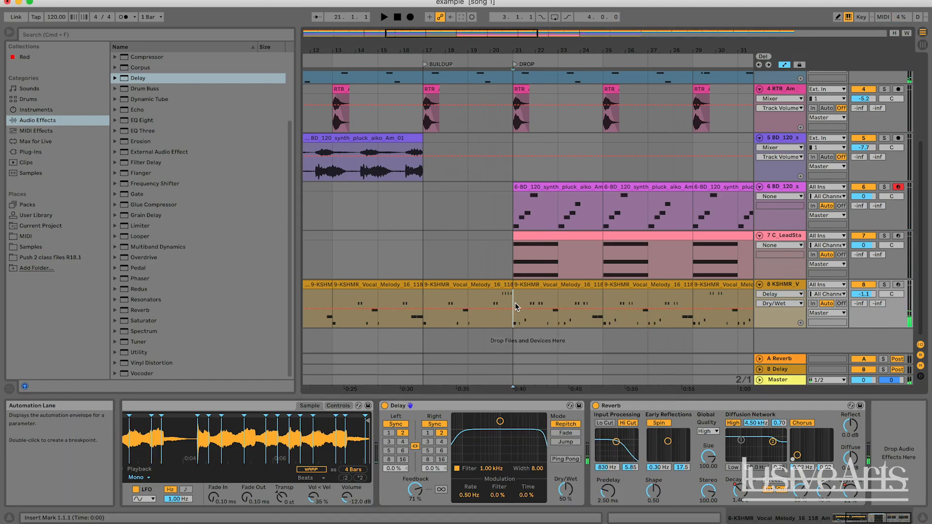
{"action": "left_click", "coordinate": [571, 493]}
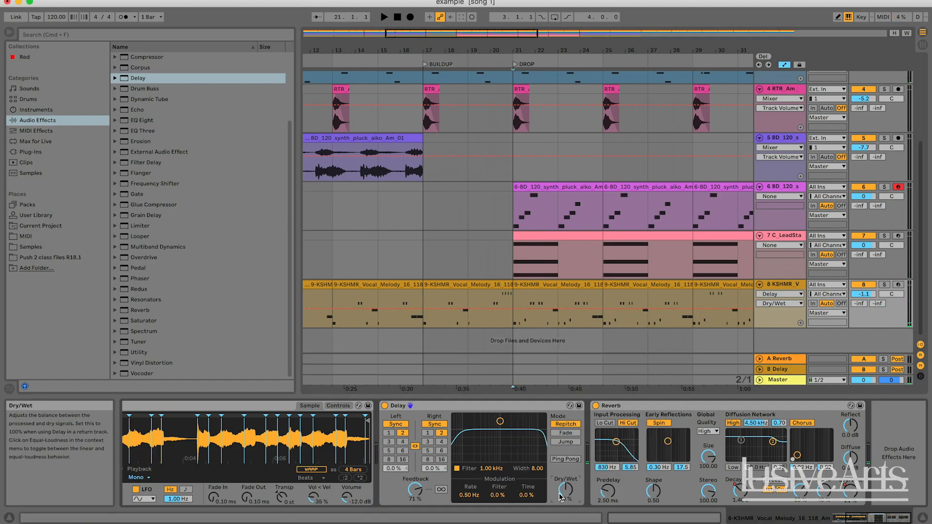
{"action": "left_click", "coordinate": [514, 309]}
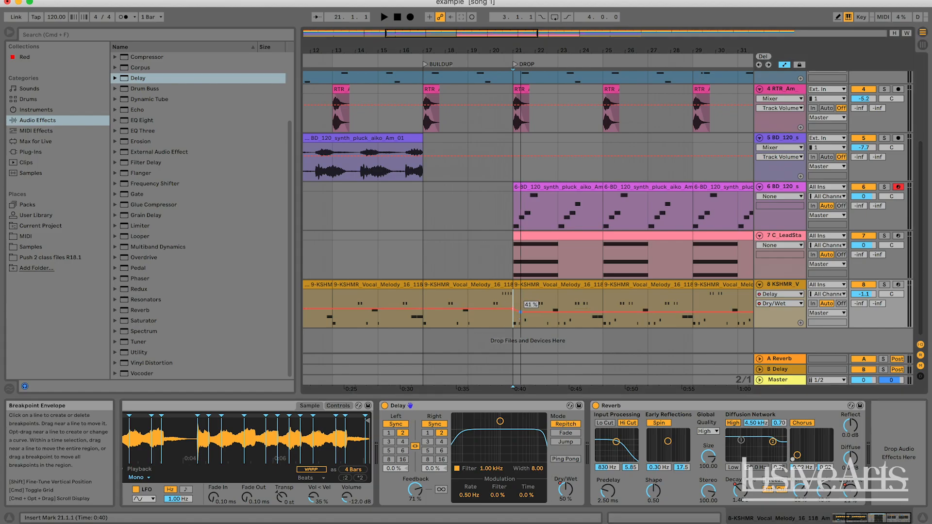
{"action": "left_click_drag", "start_coordinate": [520, 313], "coordinate": [513, 327]}
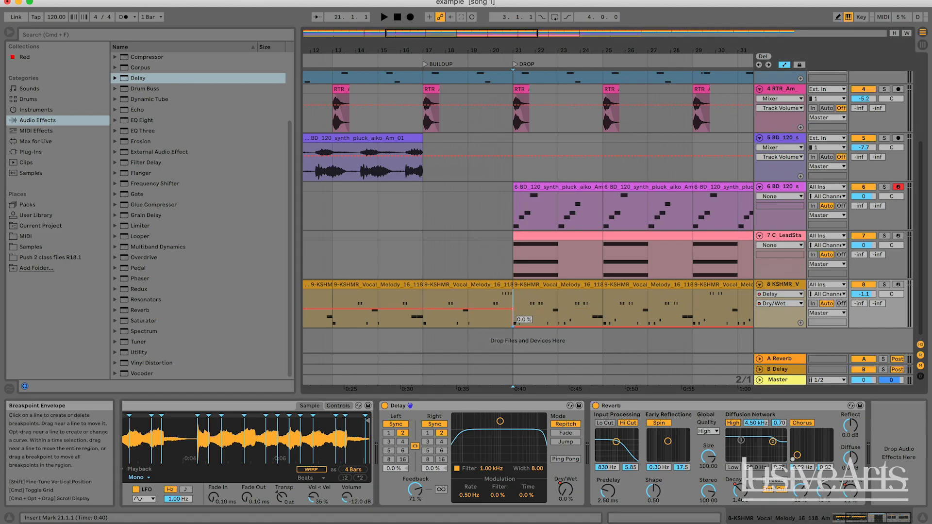
{"action": "left_click", "coordinate": [492, 306]}
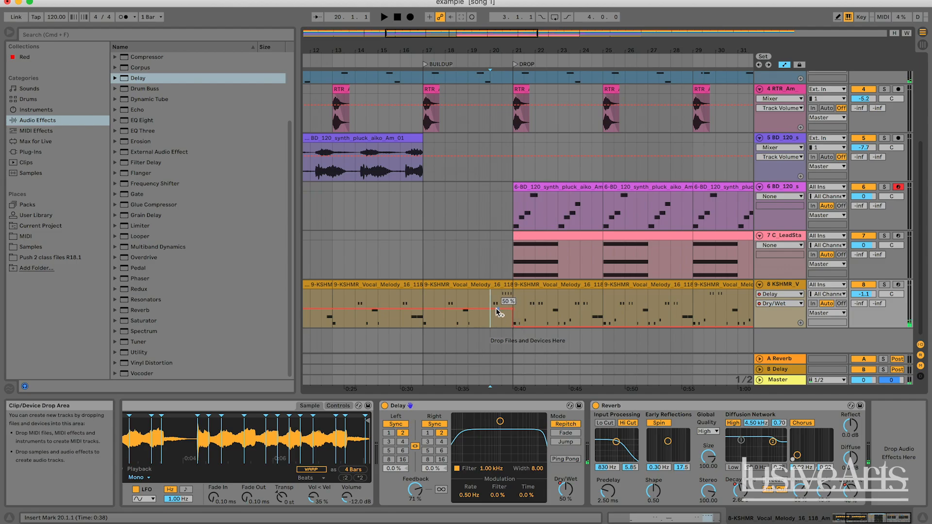
{"action": "key", "text": "space"}
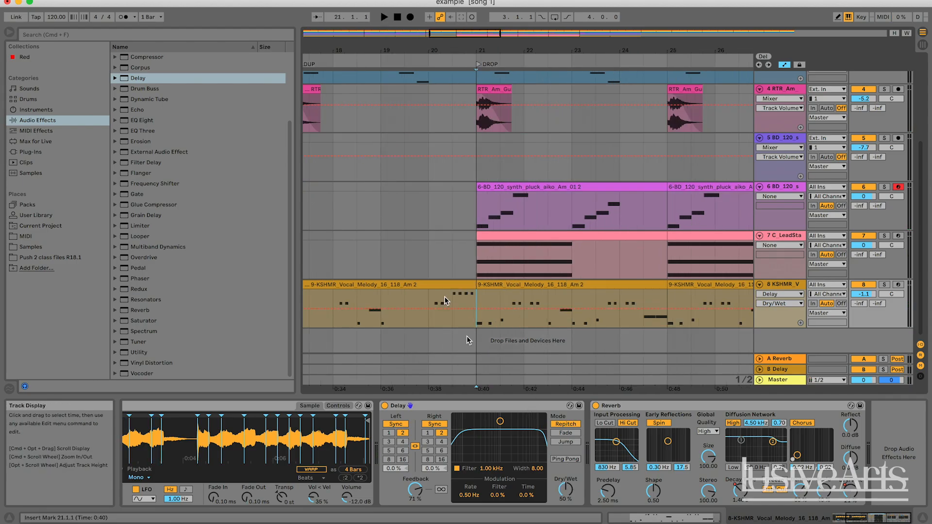
Step: Toggle the vocal Delay off and on, and display its Device On automation envelope in the vocal track's lane
{"action": "left_click", "coordinate": [385, 407]}
{"action": "left_click", "coordinate": [386, 406]}
{"action": "left_click", "coordinate": [386, 407]}
{"action": "left_click", "coordinate": [386, 406]}
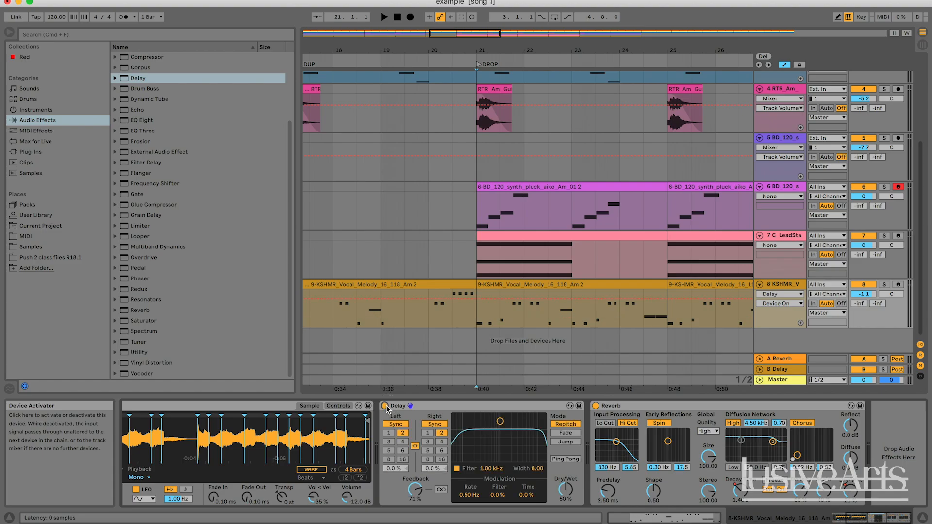
{"action": "left_click", "coordinate": [386, 406]}
{"action": "left_click", "coordinate": [386, 405]}
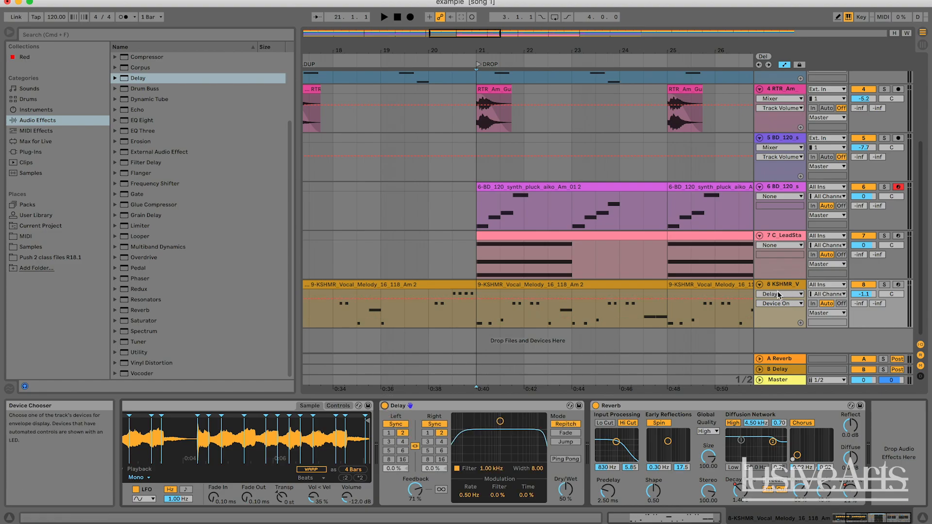
{"action": "left_click", "coordinate": [778, 304]}
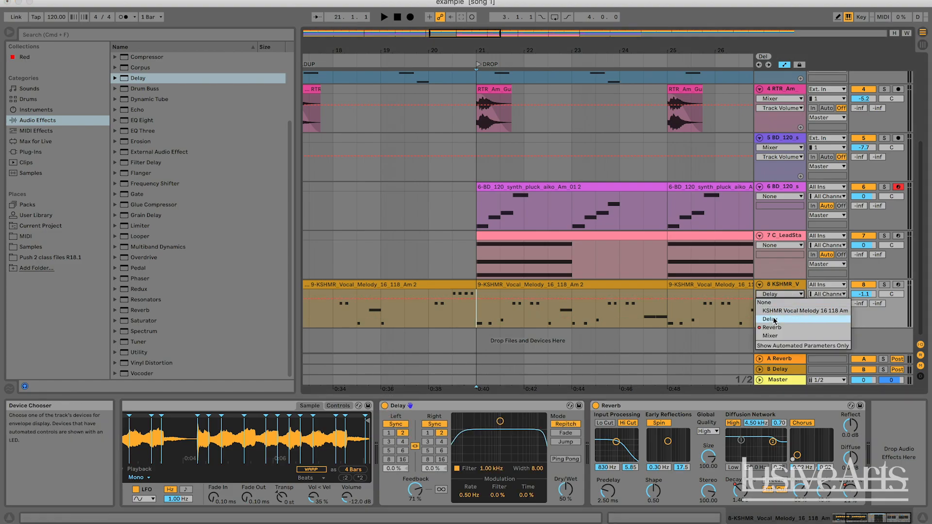
{"action": "left_click", "coordinate": [778, 306]}
{"action": "left_click", "coordinate": [778, 306]}
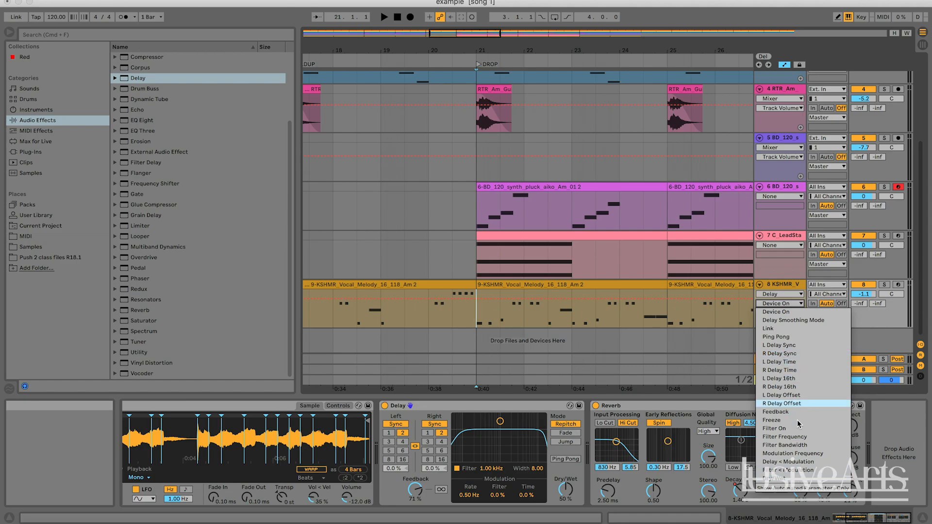
{"action": "left_click", "coordinate": [782, 306]}
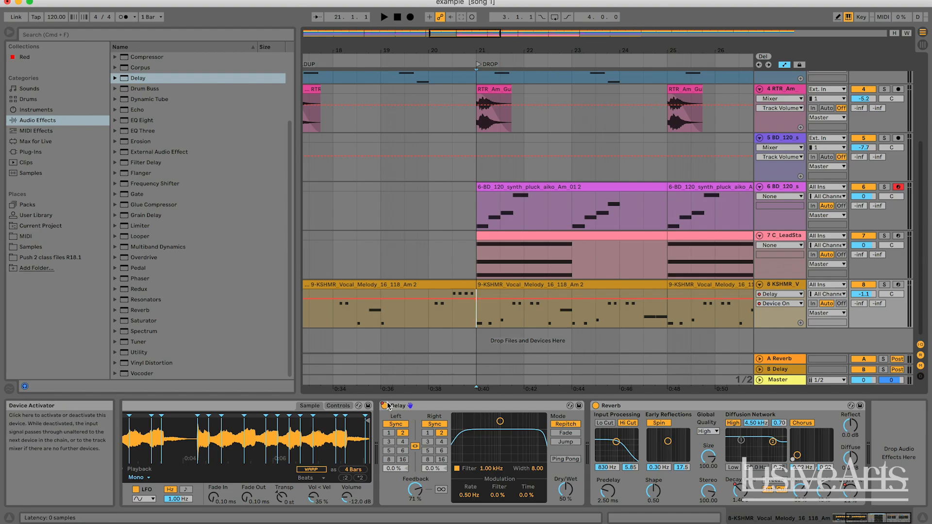
Step: Automate the vocal Delay's Device On to switch off at bar 21 where the drop starts, and set the insert mark at bar 20
{"action": "left_click_drag", "start_coordinate": [489, 299], "coordinate": [476, 317]}
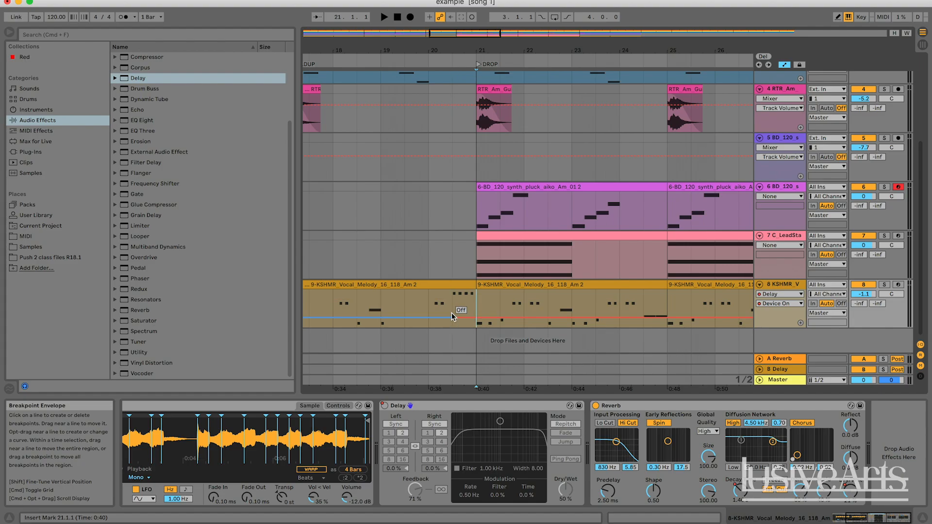
{"action": "key", "text": "super+z"}
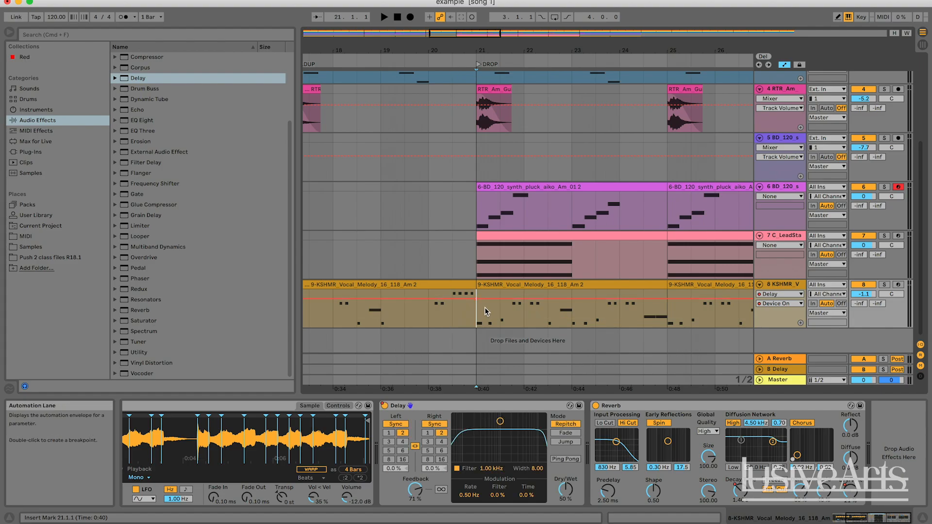
{"action": "left_click", "coordinate": [489, 299]}
{"action": "left_click_drag", "start_coordinate": [489, 299], "coordinate": [476, 317]}
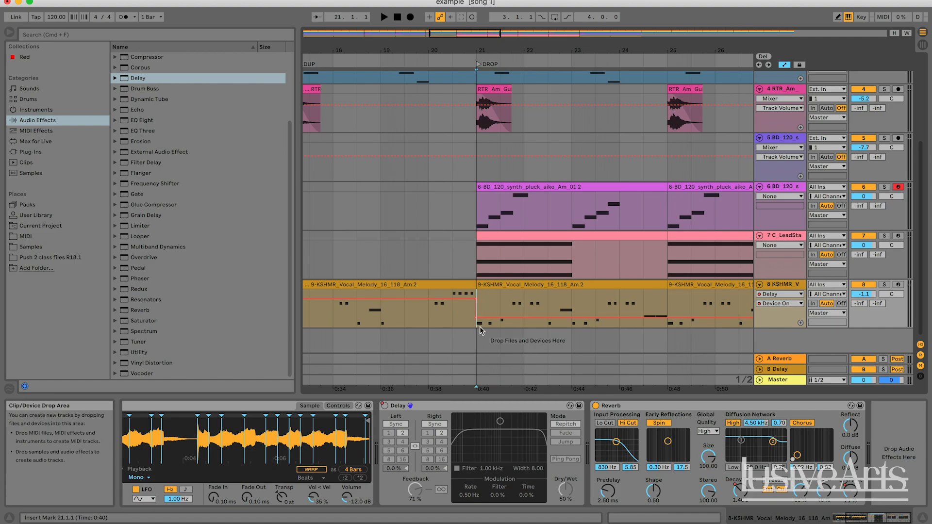
{"action": "left_click", "coordinate": [432, 321]}
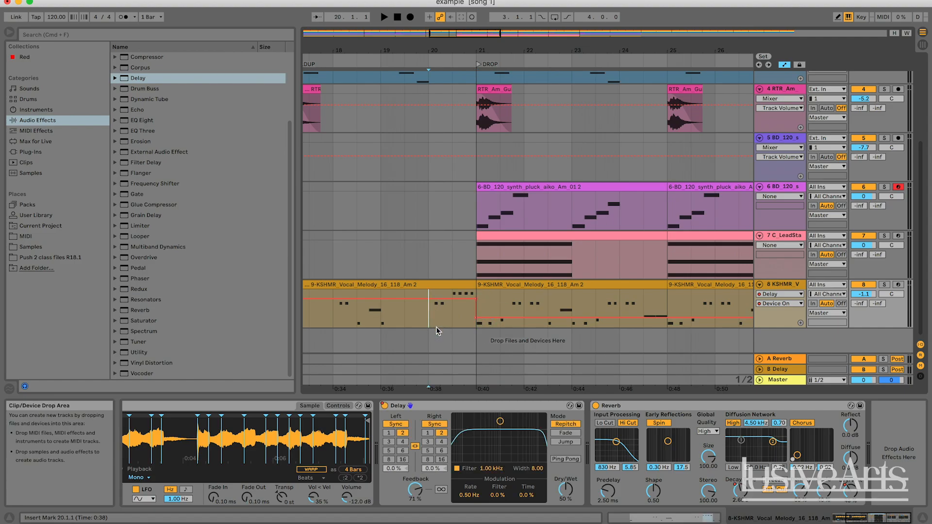
Step: Audition the vocal Delay's switch-off from bar 20 into the drop, and bring the break section into view
{"action": "key", "text": "space"}
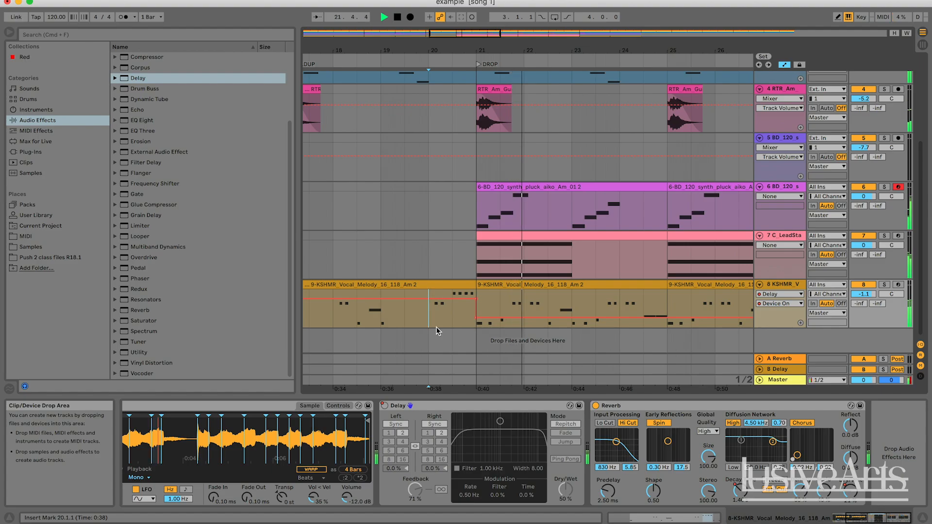
{"action": "key", "text": "space"}
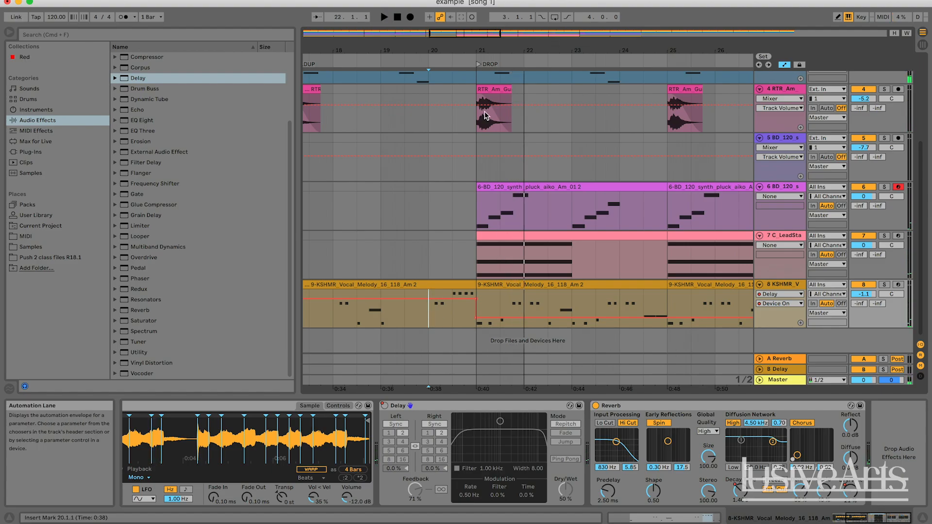
{"action": "left_click_drag", "start_coordinate": [460, 34], "coordinate": [486, 25]}
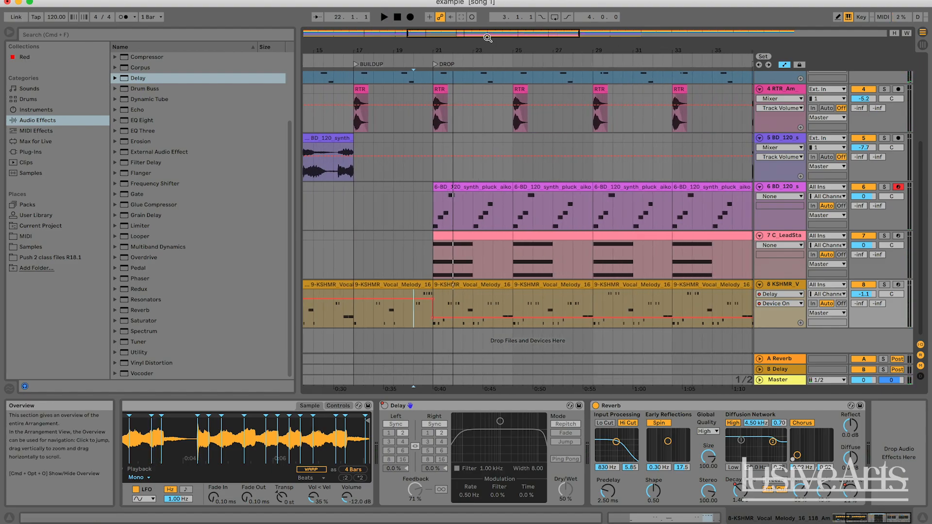
{"action": "scroll", "coordinate": [631, 292], "scroll_direction": "right", "scroll_amount": 5}
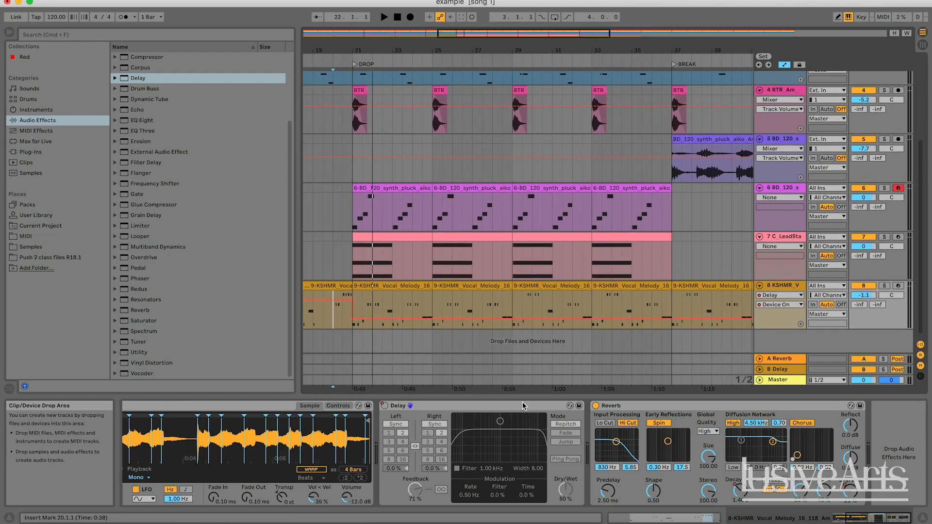
Step: Display the vocal Delay's Dry/Wet envelope and play the song from bar 32 into the break
{"action": "left_click", "coordinate": [566, 491]}
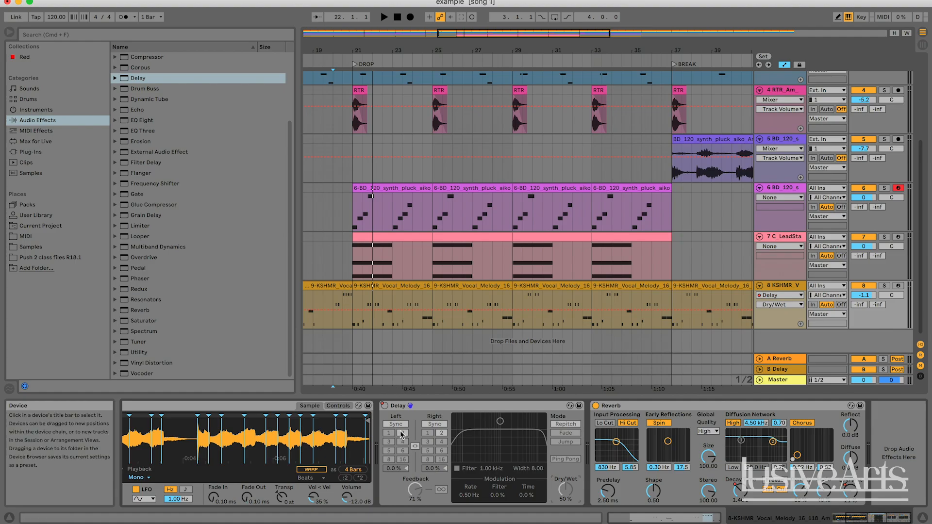
{"action": "left_click", "coordinate": [582, 299]}
{"action": "key", "text": "space"}
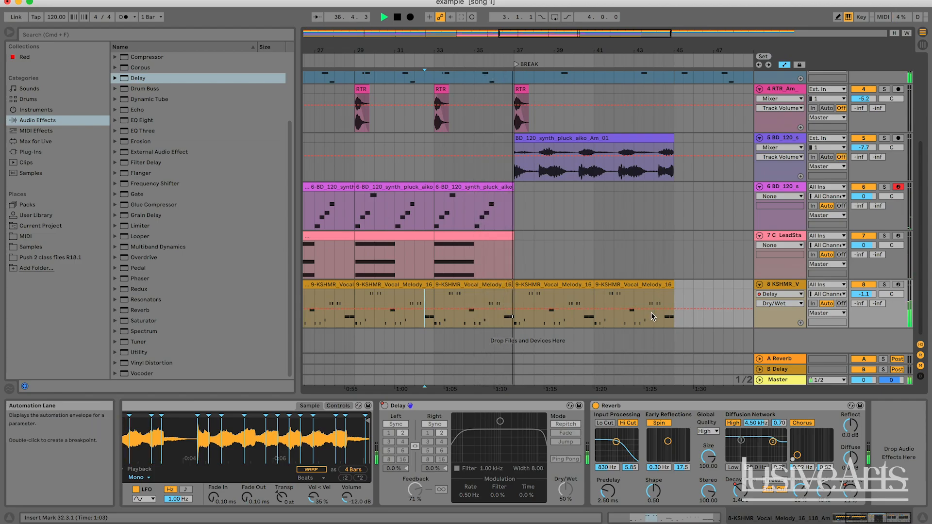
Step: Automate the vocal Delay's Device On to switch on at bar 37 where the break starts, and audition it from bar 35
{"action": "left_click", "coordinate": [777, 304]}
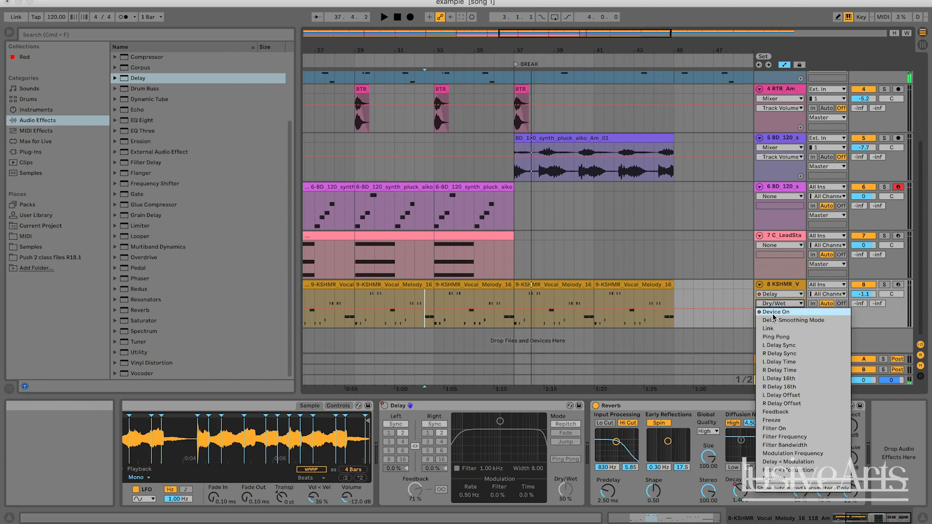
{"action": "left_click", "coordinate": [773, 314]}
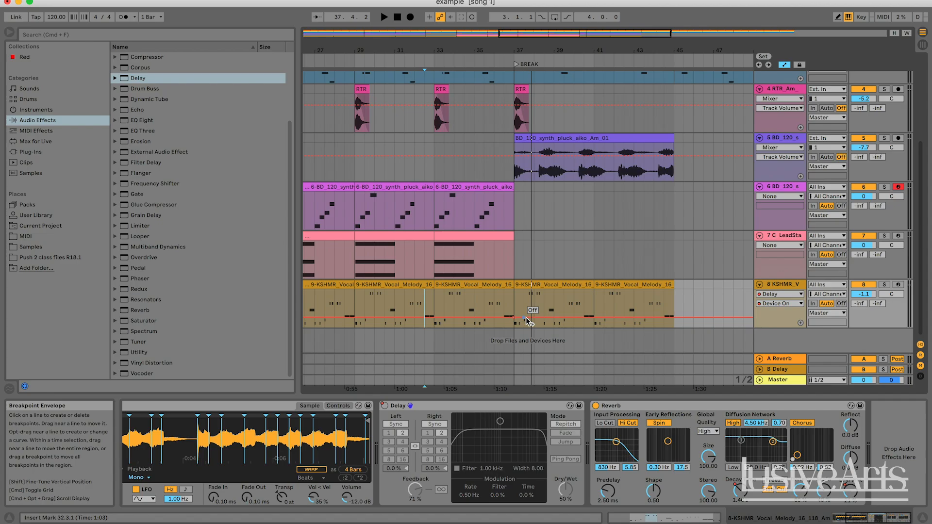
{"action": "left_click_drag", "start_coordinate": [526, 320], "coordinate": [527, 298]}
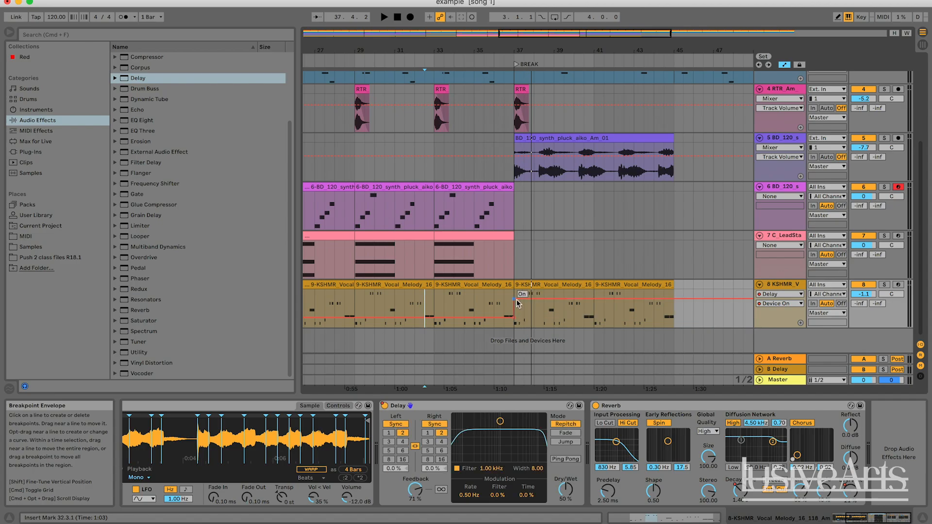
{"action": "left_click", "coordinate": [484, 304]}
{"action": "key", "text": "space"}
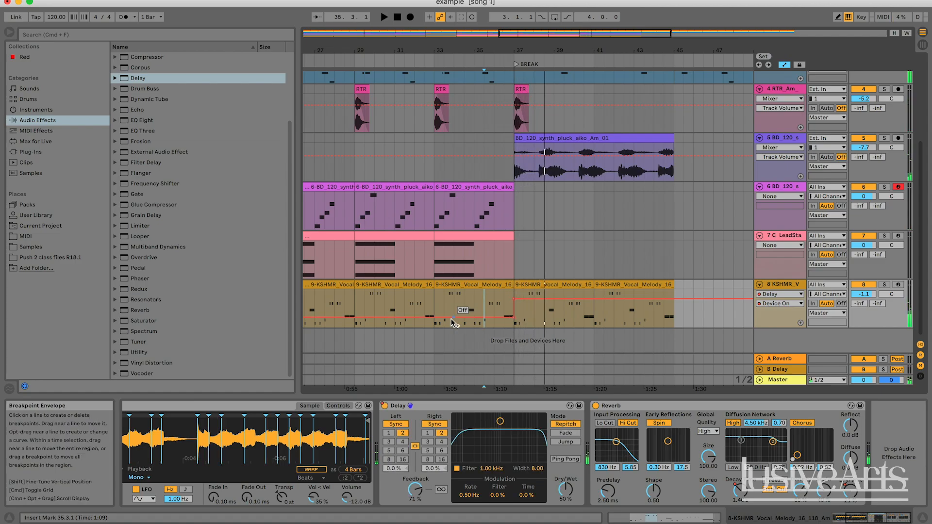
Step: Display the vocal Reverb's Decay Time envelope, raise it from bar 37 for the break, and start playback from bar 36
{"action": "scroll", "coordinate": [451, 319], "scroll_direction": "left", "scroll_amount": 10}
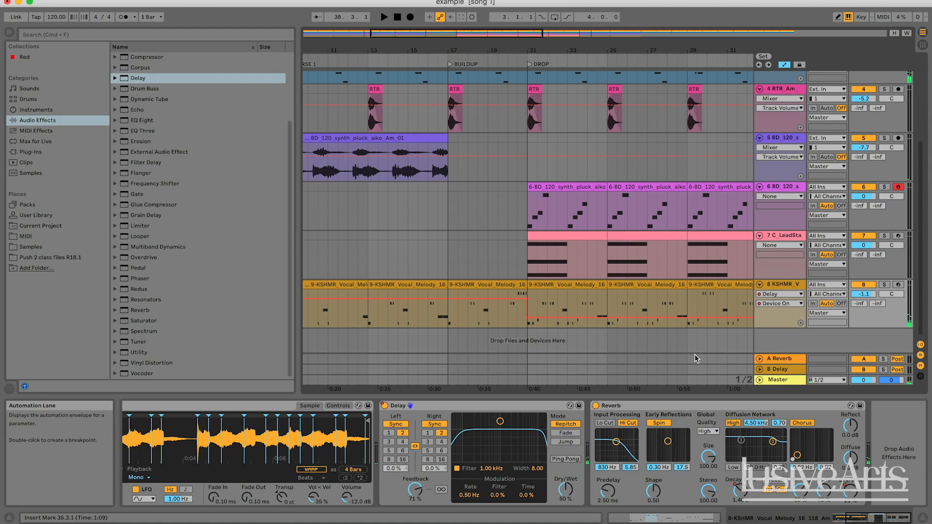
{"action": "left_click", "coordinate": [741, 494]}
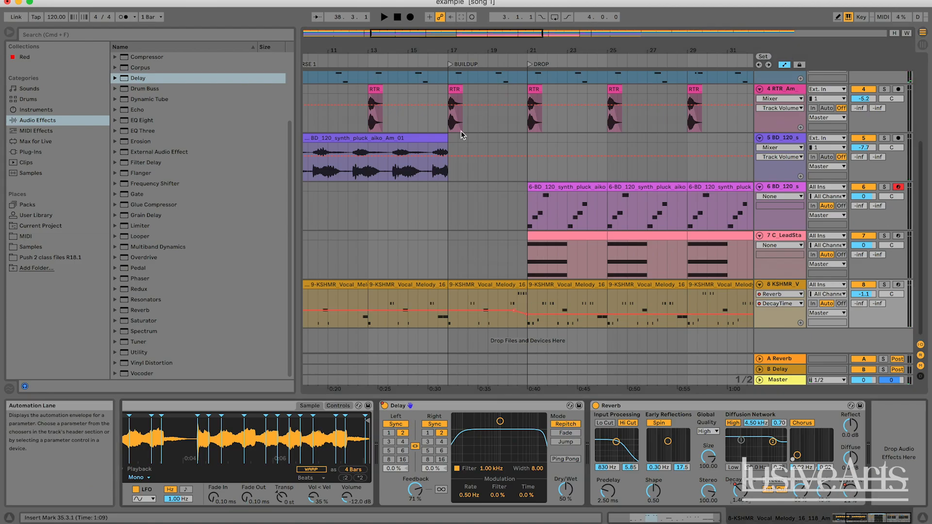
{"action": "left_click_drag", "start_coordinate": [428, 32], "coordinate": [428, 7]}
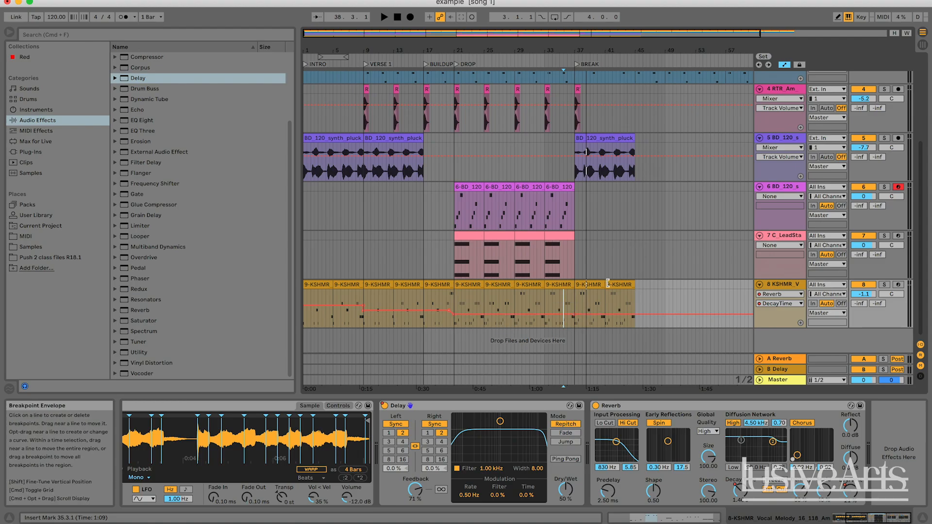
{"action": "left_click_drag", "start_coordinate": [535, 32], "coordinate": [533, 41]}
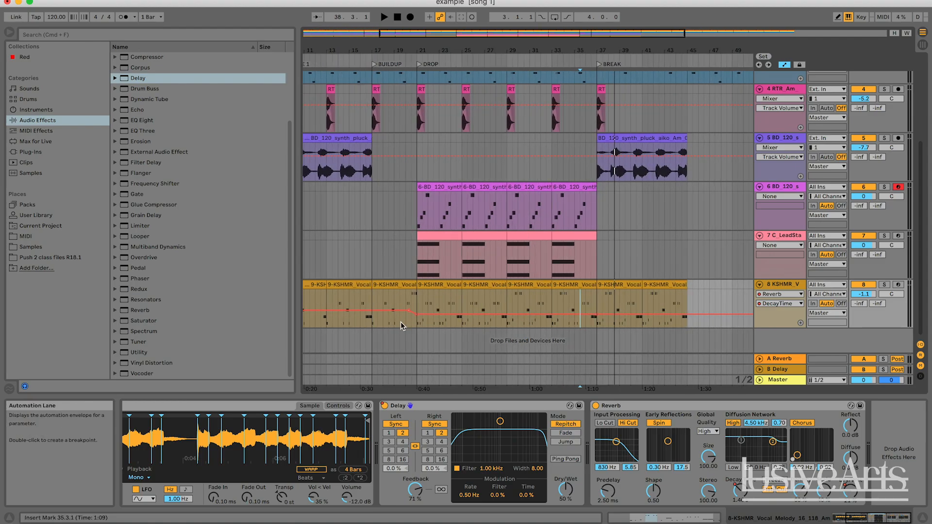
{"action": "scroll", "coordinate": [465, 296], "scroll_direction": "right", "scroll_amount": 3}
{"action": "key", "text": "space"}
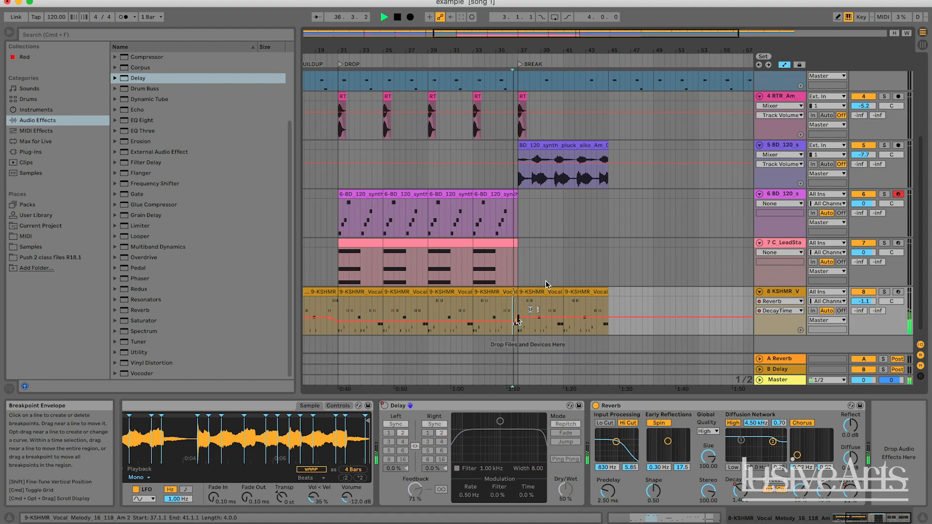
{"action": "left_click_drag", "start_coordinate": [608, 52], "coordinate": [609, 65]}
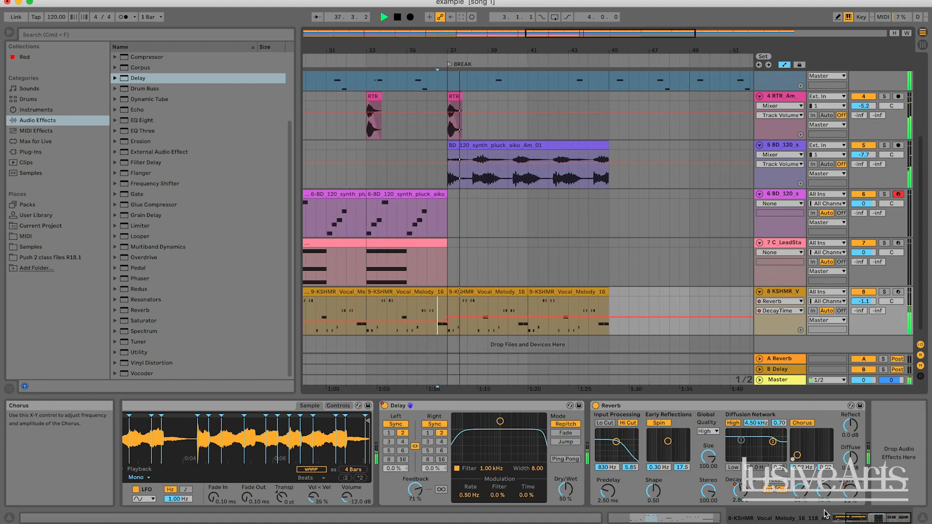
Step: Automate the vocal Reverb's Dry/Wet to rise to 38% at bar 37 for the break
{"action": "left_click", "coordinate": [850, 491]}
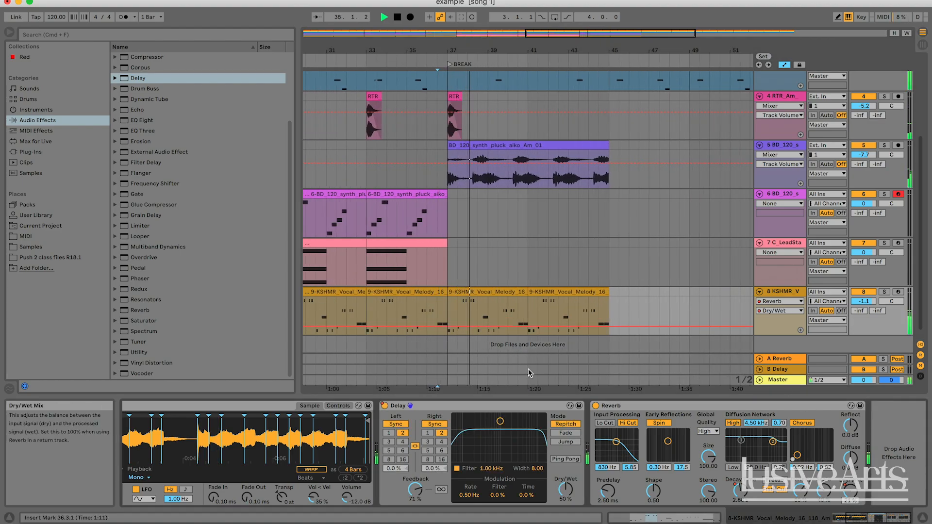
{"action": "left_click", "coordinate": [449, 324]}
{"action": "left_click_drag", "start_coordinate": [459, 329], "coordinate": [452, 323]}
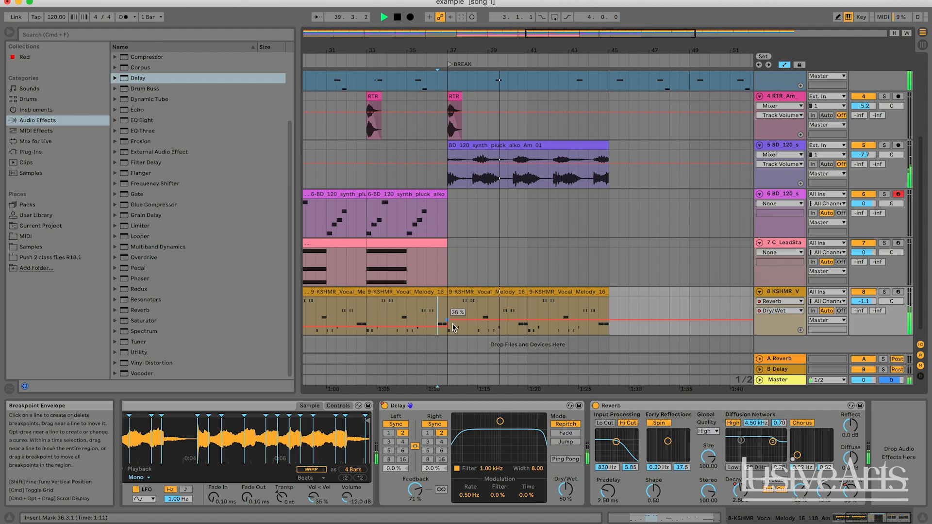
{"action": "left_click_drag", "start_coordinate": [568, 34], "coordinate": [489, 18]}
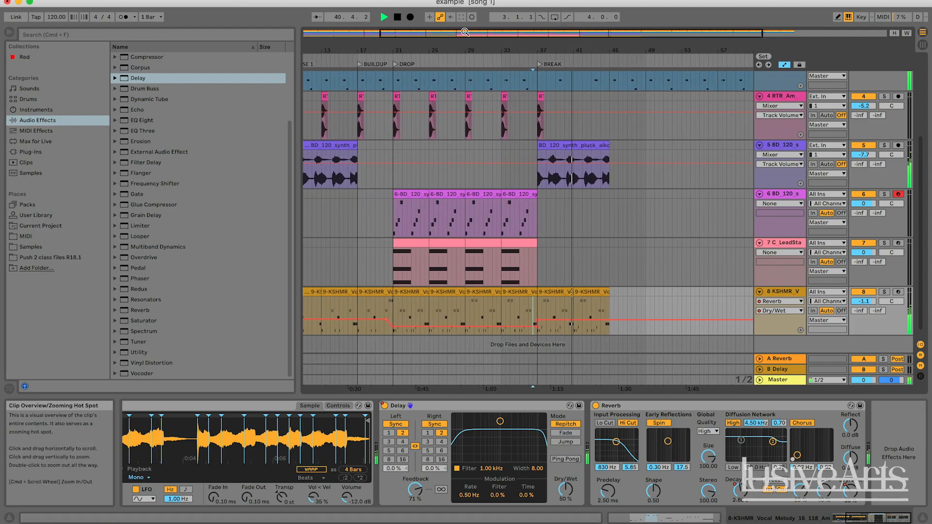
Step: Solo the vocal, replay it from bar 36 into the break, and unsolo it to hear the full mix
{"action": "left_click", "coordinate": [885, 292]}
{"action": "key", "text": "space"}
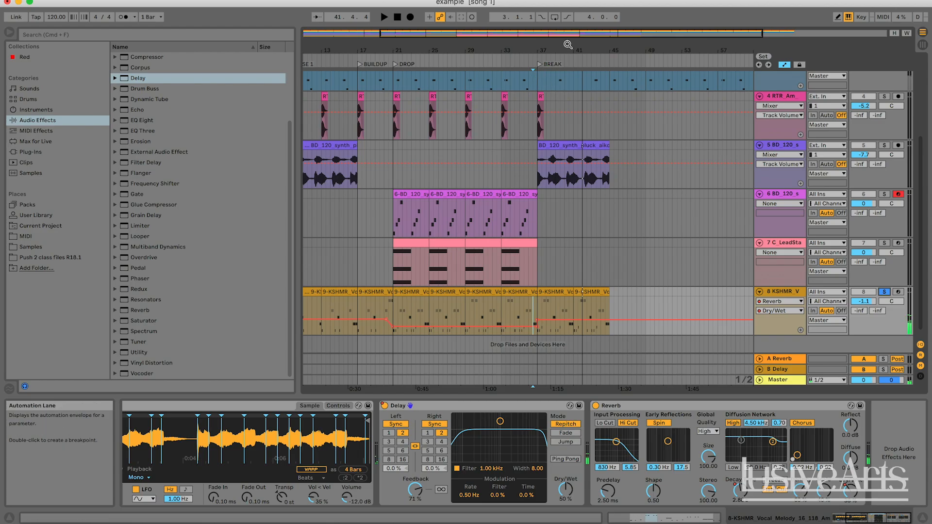
{"action": "left_click_drag", "start_coordinate": [568, 45], "coordinate": [511, 64]}
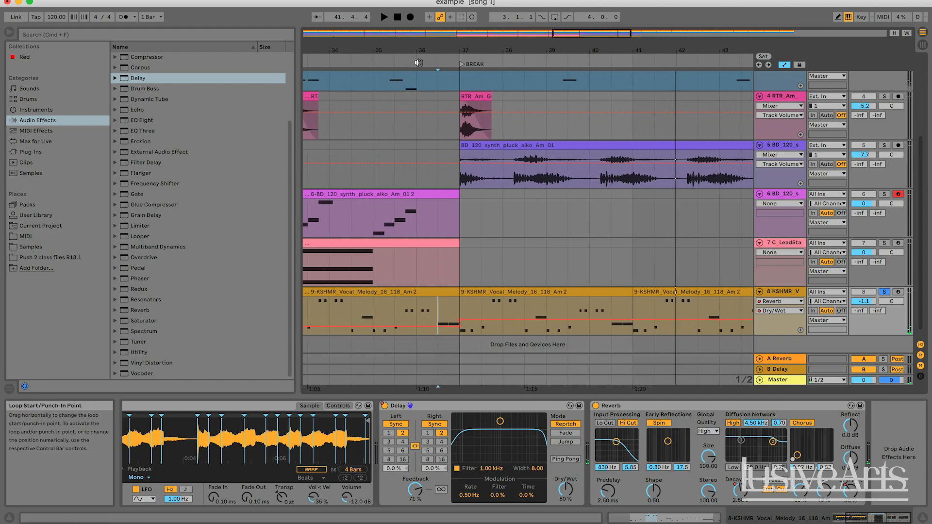
{"action": "left_click", "coordinate": [393, 65]}
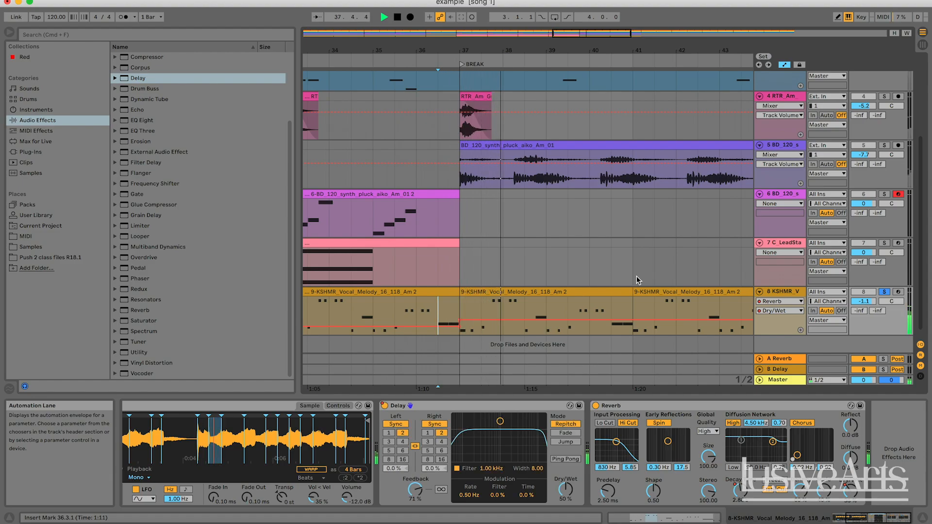
{"action": "left_click", "coordinate": [884, 292]}
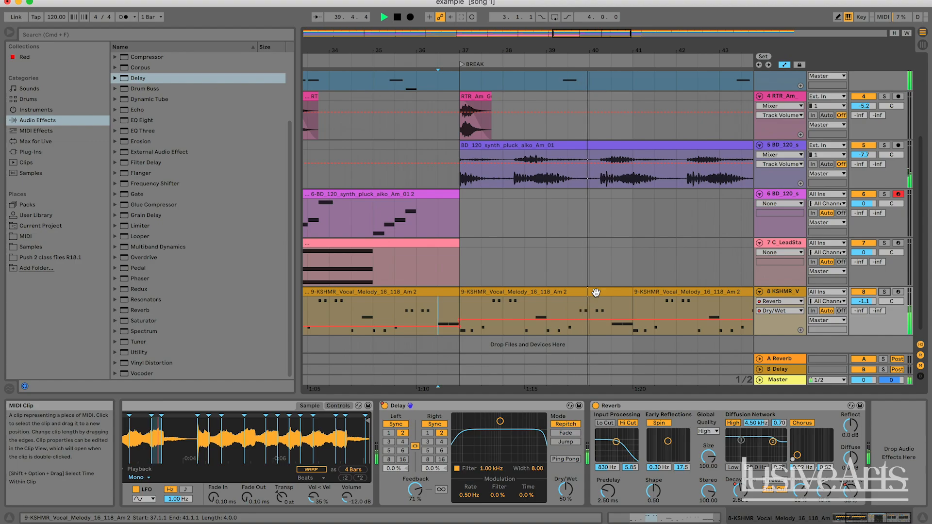
{"action": "scroll", "coordinate": [596, 292], "scroll_direction": "up", "scroll_amount": 1}
{"action": "key", "text": "space"}
Step: In the Endearing Lead's break clip, duplicate the long E3 note from bar 3 into bar 4, delete the original, and play it from bar 37
{"action": "scroll", "coordinate": [595, 292], "scroll_direction": "up", "scroll_amount": 3}
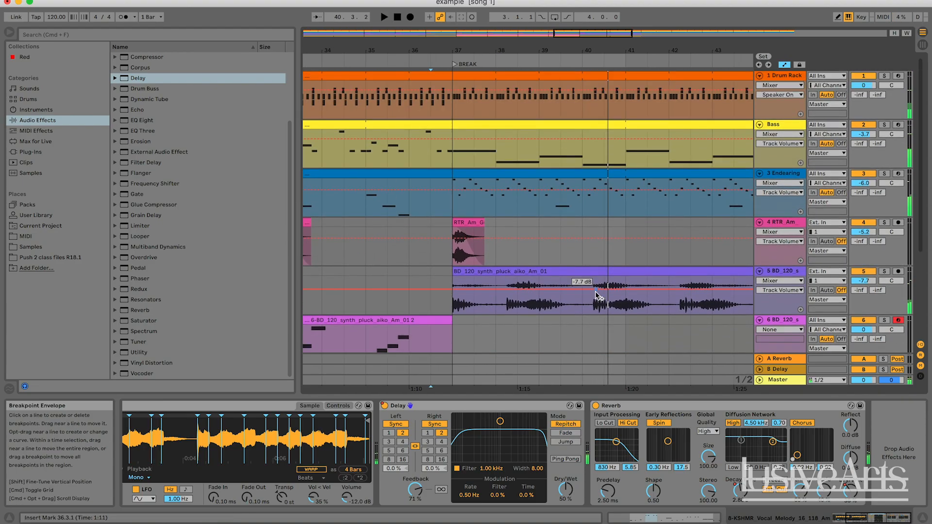
{"action": "scroll", "coordinate": [566, 187], "scroll_direction": "right", "scroll_amount": 1}
{"action": "double_click", "coordinate": [565, 187]}
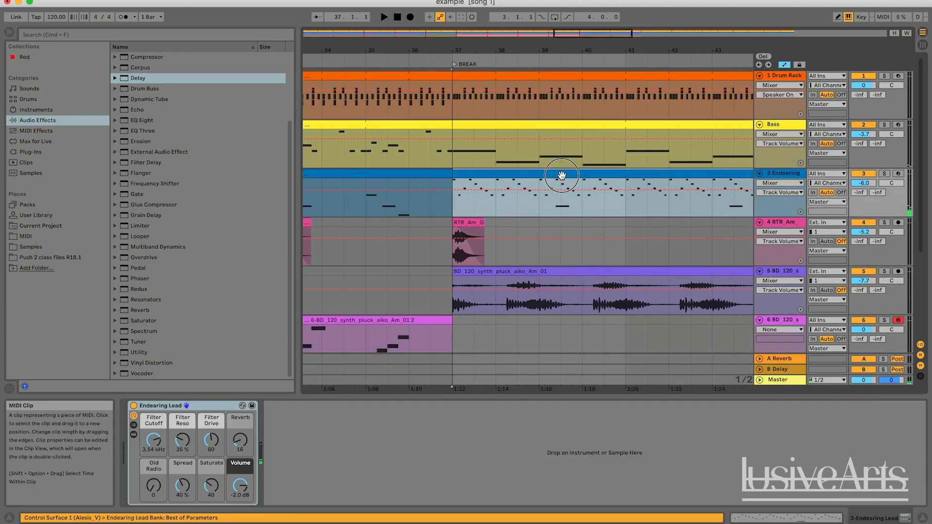
{"action": "left_click_drag", "start_coordinate": [761, 456], "coordinate": [602, 438]}
{"action": "key", "text": "super+d"}
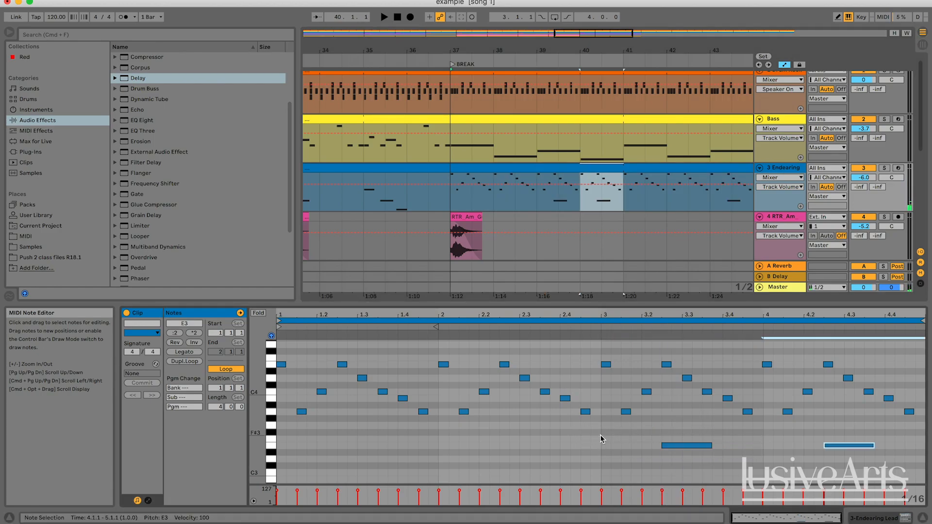
{"action": "left_click", "coordinate": [679, 442]}
{"action": "key", "text": "Delete"}
{"action": "key", "text": "space"}
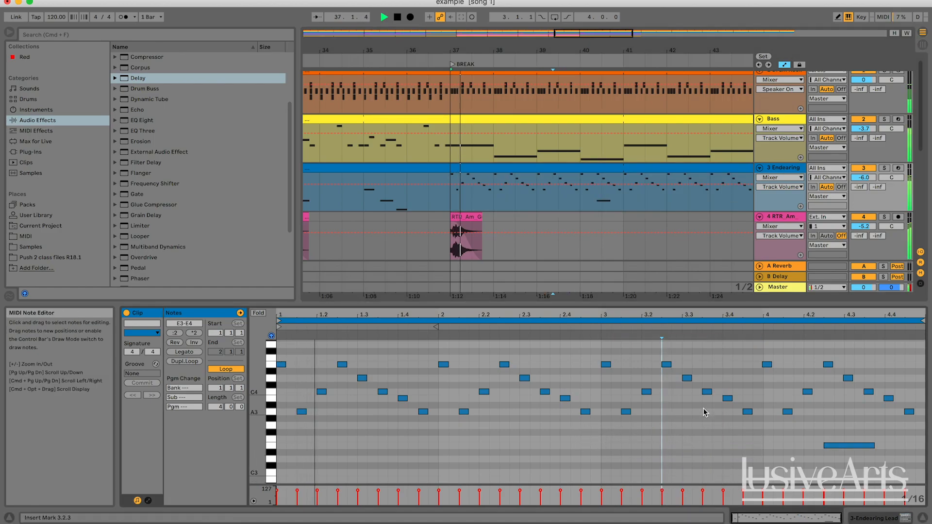
Step: Trim the start of the Endearing Lead's long E3 note in clip bar 4 slightly later, and audition the break
{"action": "mouse_move", "coordinate": [571, 34]}
{"action": "left_mouse_down"}
{"action": "mouse_move", "coordinate": [570, 11]}
{"action": "mouse_move", "coordinate": [571, 20]}
{"action": "left_mouse_up"}
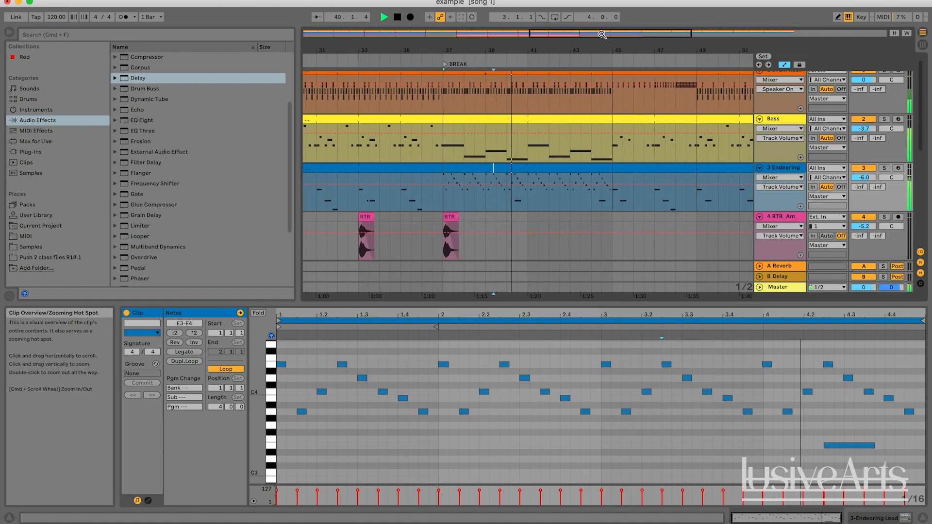
{"action": "left_click", "coordinate": [824, 446]}
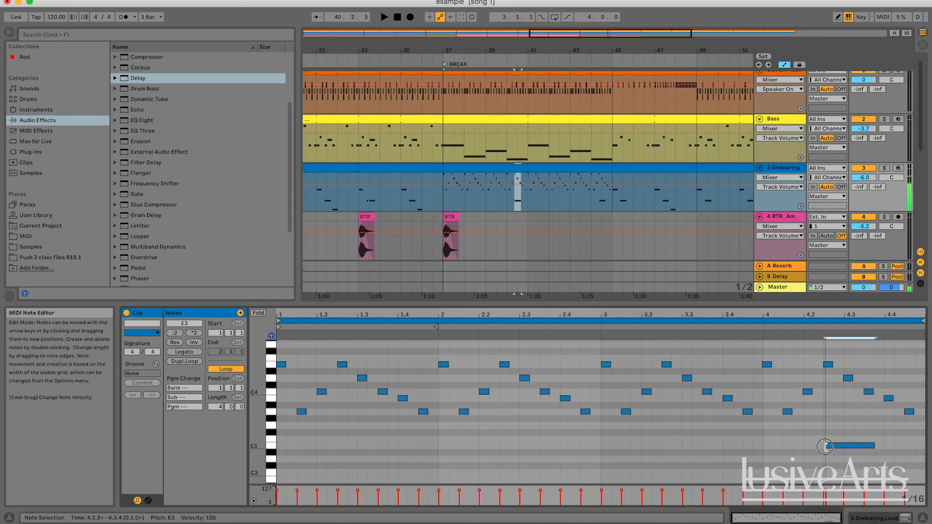
{"action": "left_click", "coordinate": [827, 423]}
{"action": "key", "text": "space"}
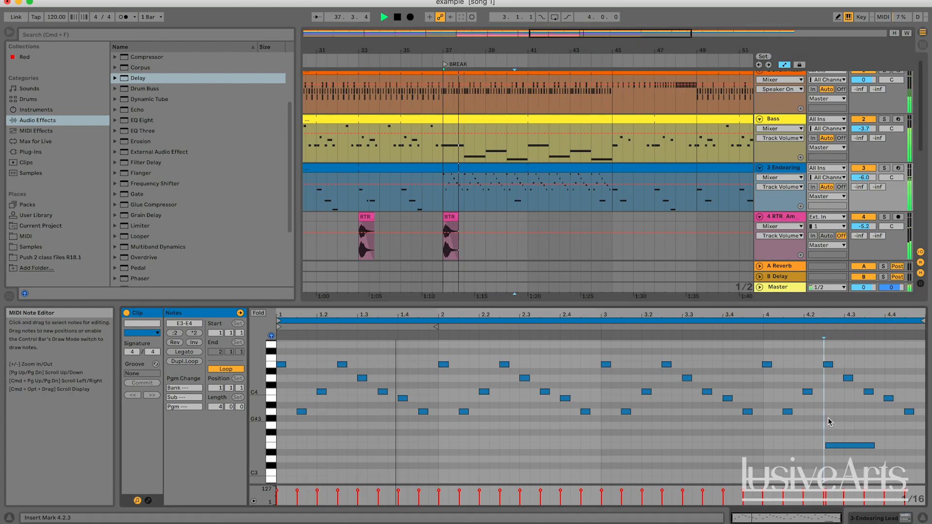
{"action": "left_click", "coordinate": [842, 367]}
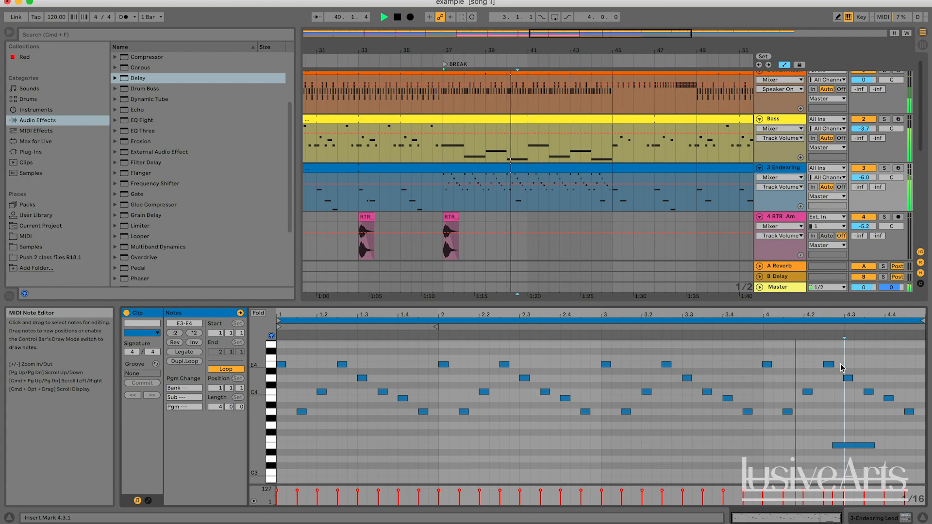
{"action": "key", "text": "space"}
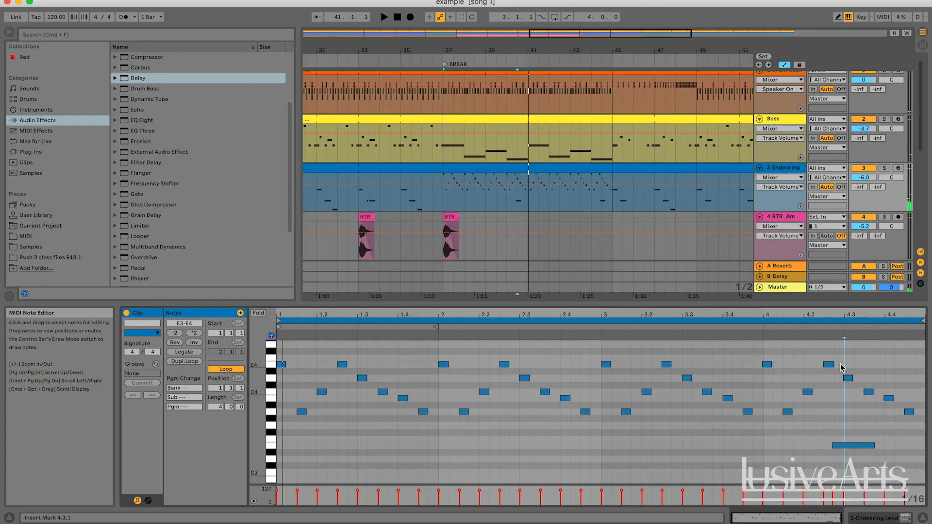
Step: Review the vocal track's Reverb Dry/Wet automation across the song, and set the insert mark at bar 21 in the vocal track
{"action": "left_click", "coordinate": [560, 244]}
{"action": "scroll", "coordinate": [465, 130], "scroll_direction": "down", "scroll_amount": 5}
{"action": "scroll", "coordinate": [466, 131], "scroll_direction": "down", "scroll_amount": 8}
{"action": "scroll", "coordinate": [467, 131], "scroll_direction": "left", "scroll_amount": 3}
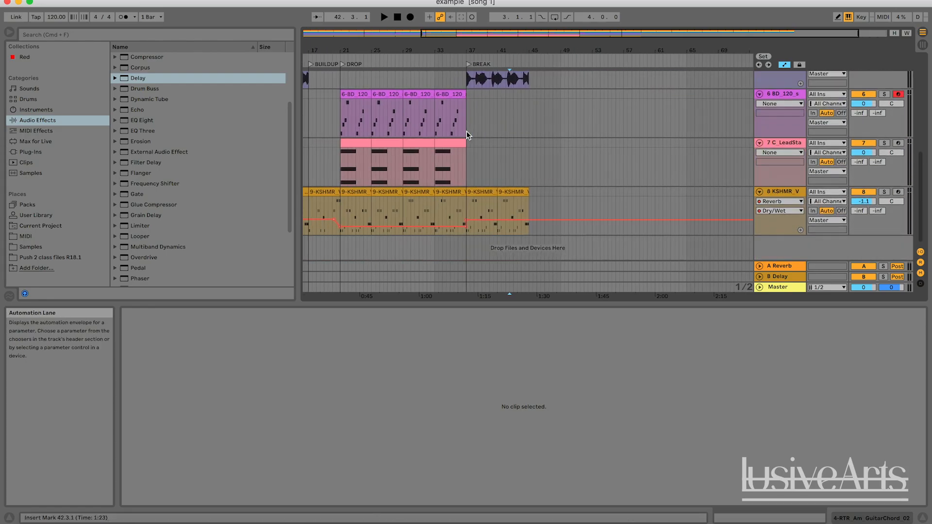
{"action": "scroll", "coordinate": [467, 131], "scroll_direction": "right", "scroll_amount": 1}
{"action": "scroll", "coordinate": [560, 144], "scroll_direction": "left", "scroll_amount": 4}
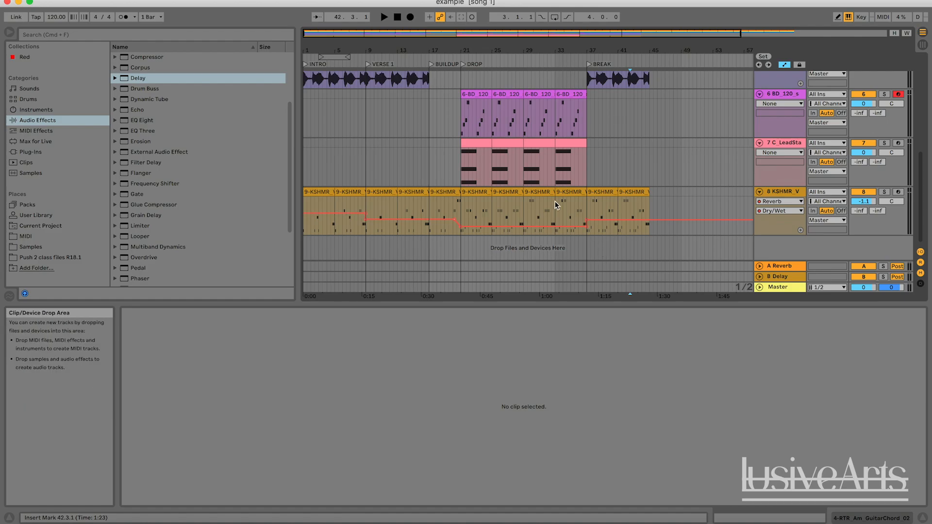
{"action": "left_click", "coordinate": [464, 211]}
{"action": "left_click", "coordinate": [461, 207]}
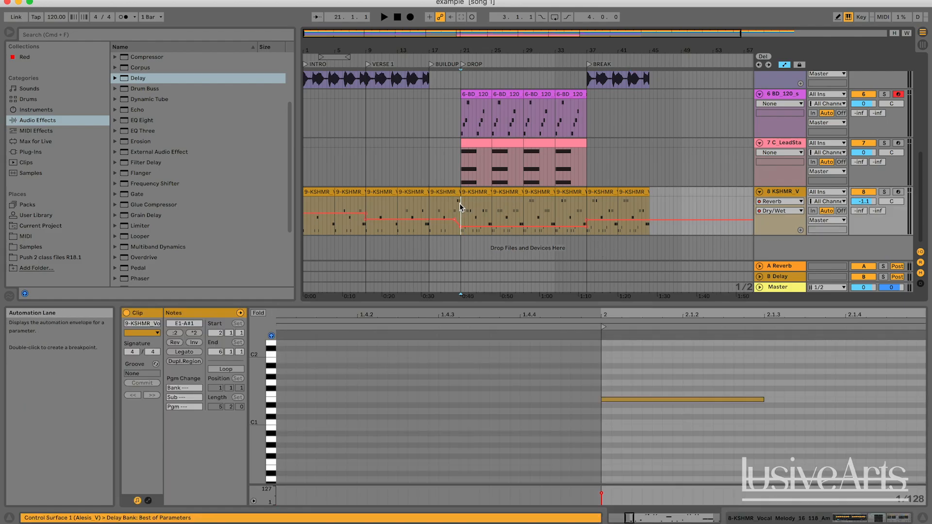
Step: Stop playback and show the KSHMR vocal track's device chain with its Delay and Reverb
{"action": "left_click", "coordinate": [694, 207]}
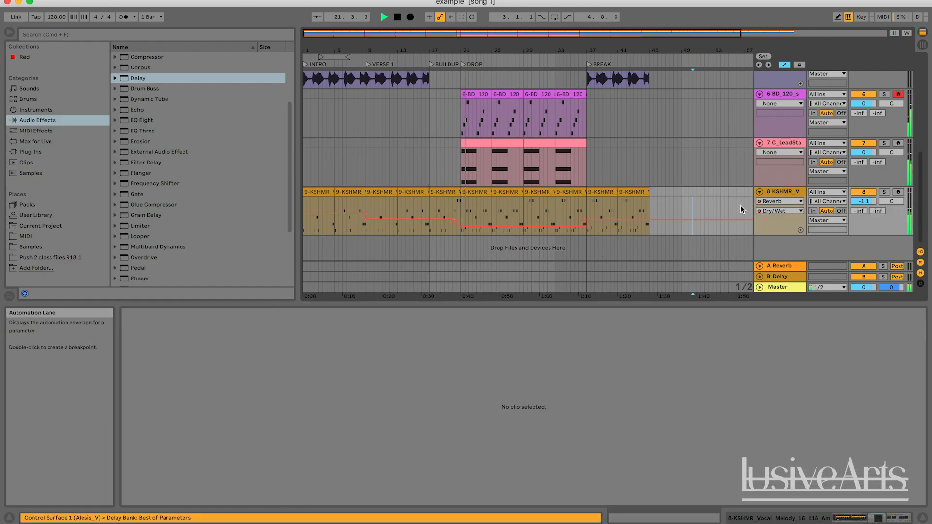
{"action": "double_click", "coordinate": [789, 193]}
{"action": "key", "text": "space"}
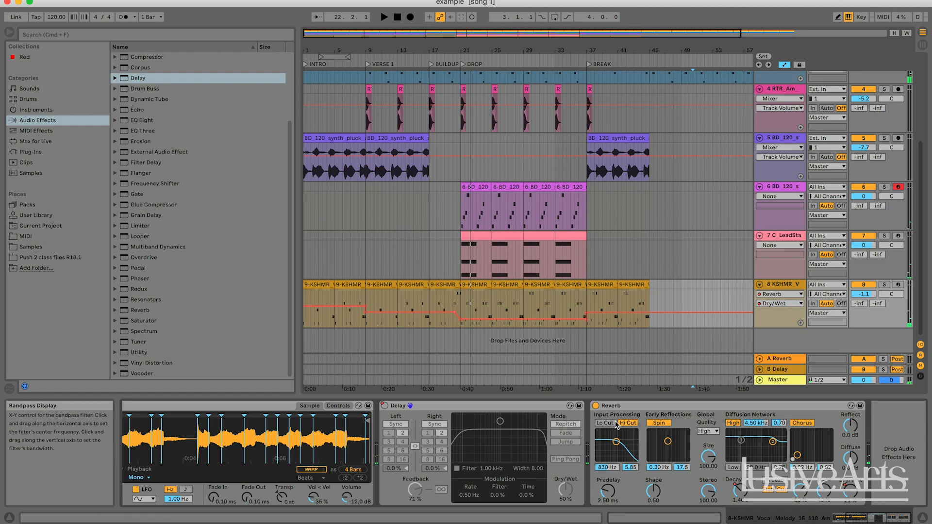
{"action": "scroll", "coordinate": [675, 245], "scroll_direction": "up", "scroll_amount": 5}
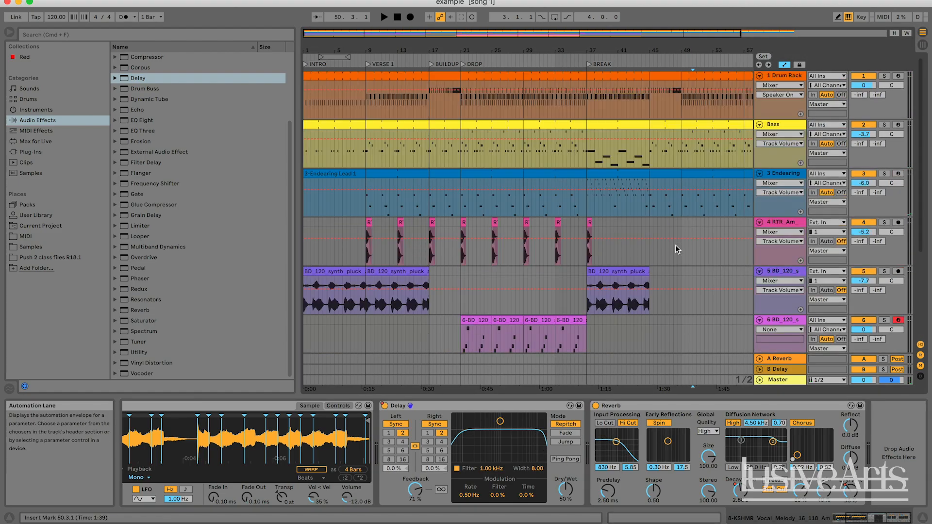
Step: Solo the Endearing Lead track and audition its break part repeatedly from bar 37
{"action": "left_click", "coordinate": [792, 177]}
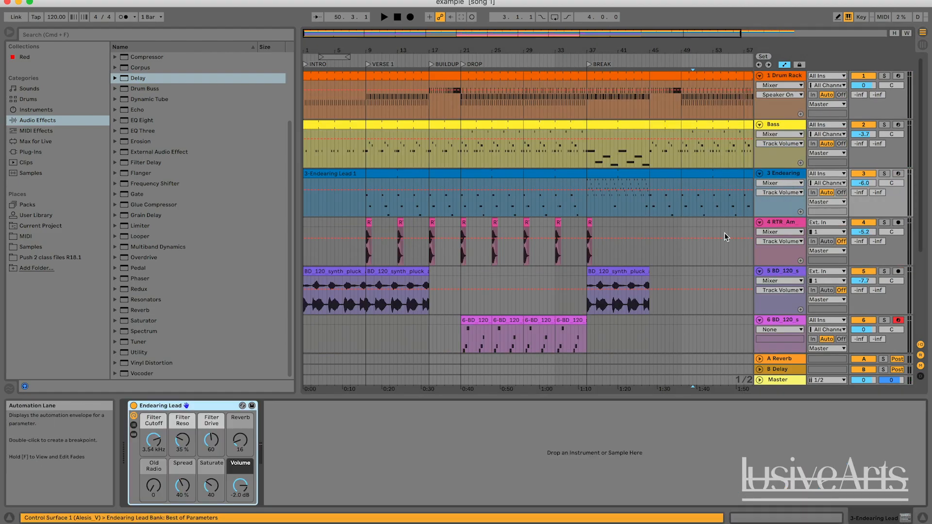
{"action": "left_click", "coordinate": [587, 201]}
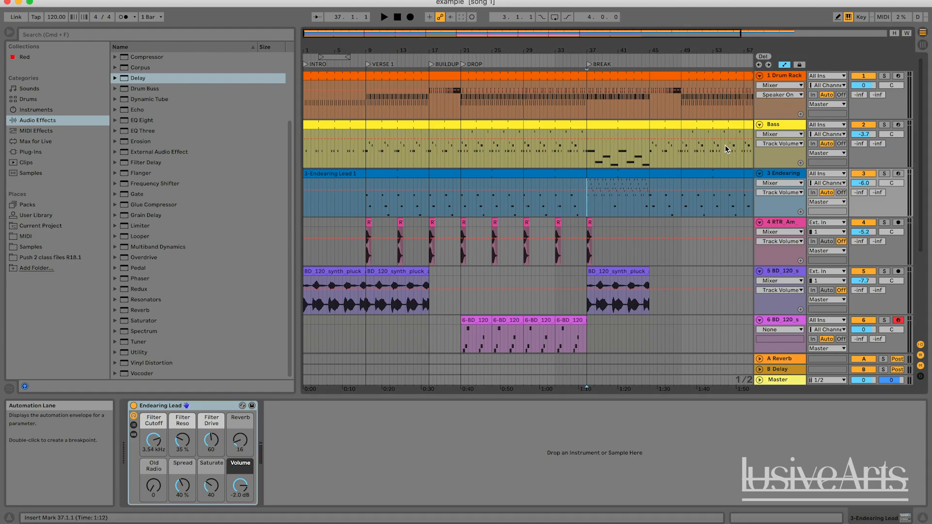
{"action": "left_click", "coordinate": [883, 173]}
{"action": "key", "text": "space"}
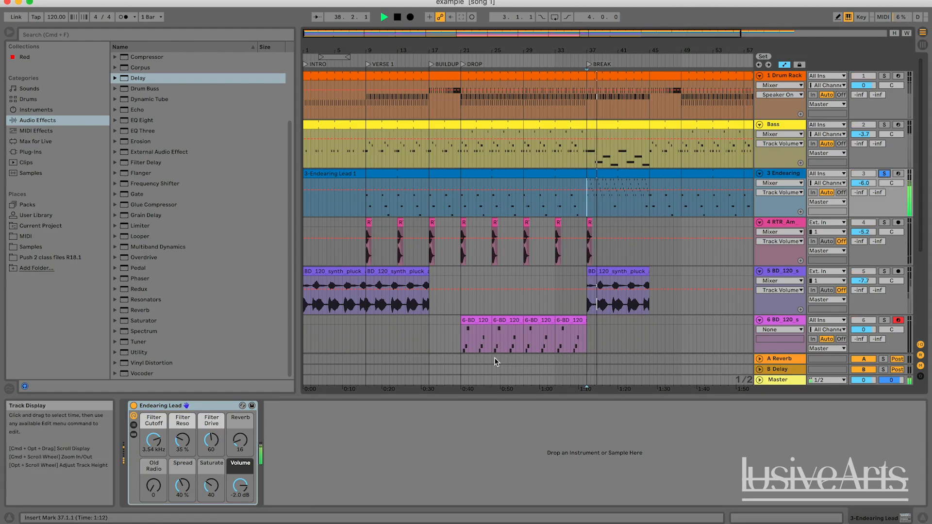
{"action": "key", "text": "space"}
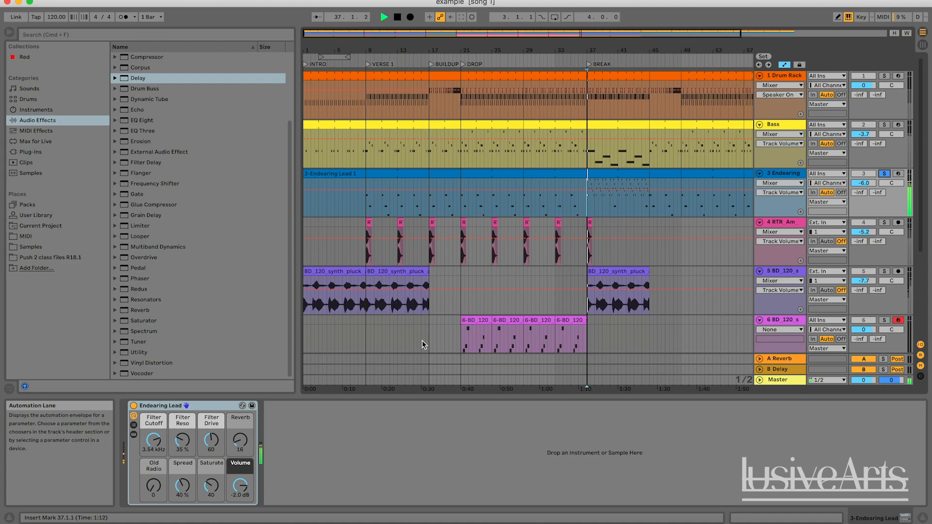
{"action": "key", "text": "space"}
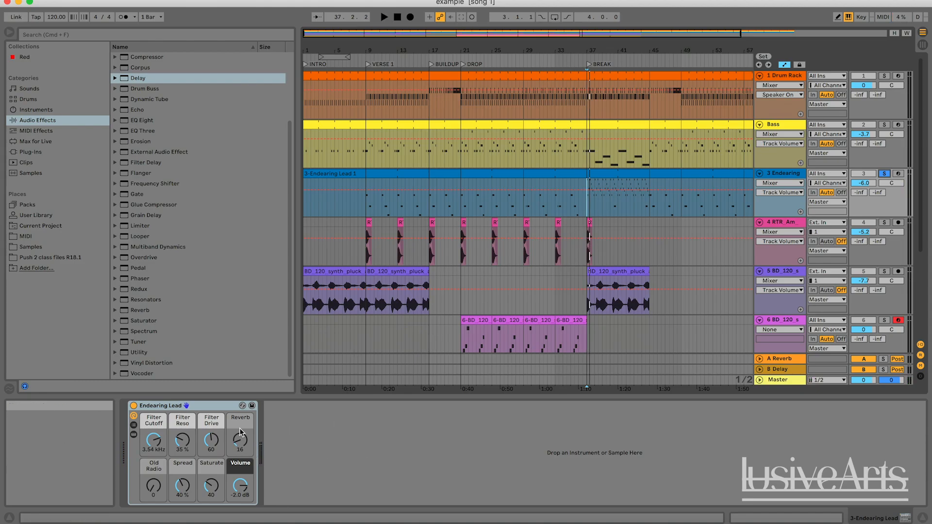
{"action": "key", "text": "space"}
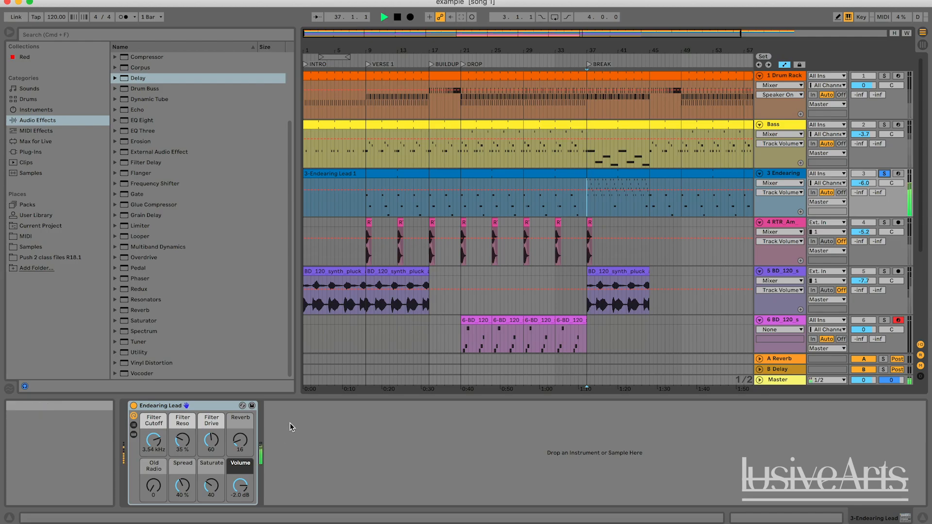
Step: Set the Endearing Lead's Reverb macro to 18 and automate it to jump to 56 at the break's start in bar 37
{"action": "left_click_drag", "start_coordinate": [240, 439], "coordinate": [240, 422]}
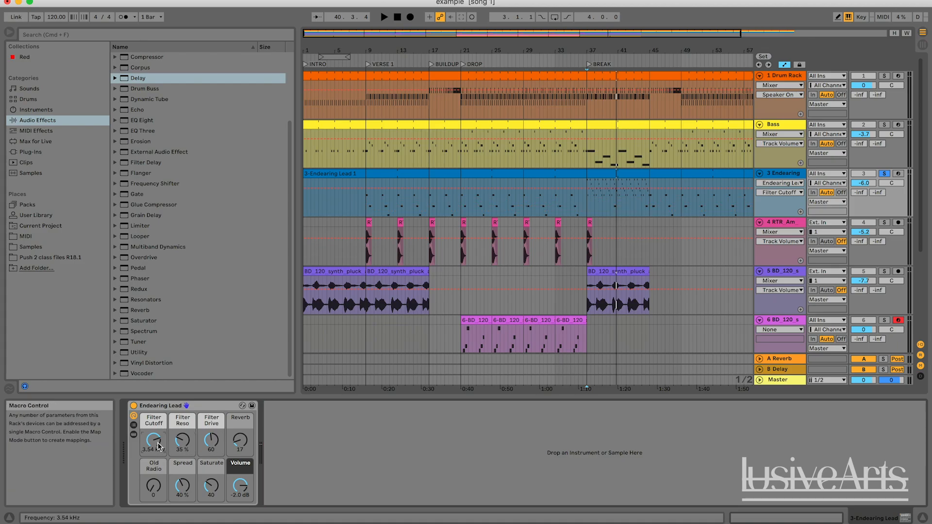
{"action": "left_click", "coordinate": [154, 490]}
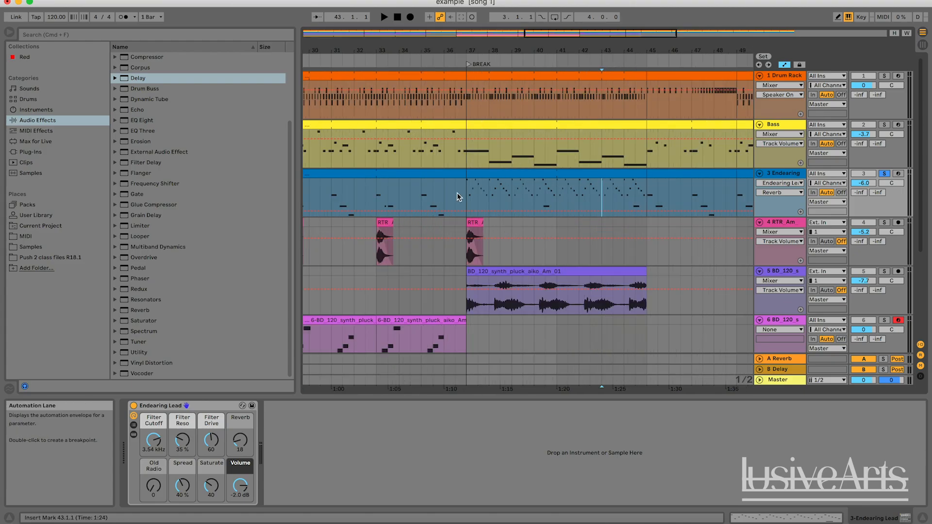
{"action": "key", "text": "space"}
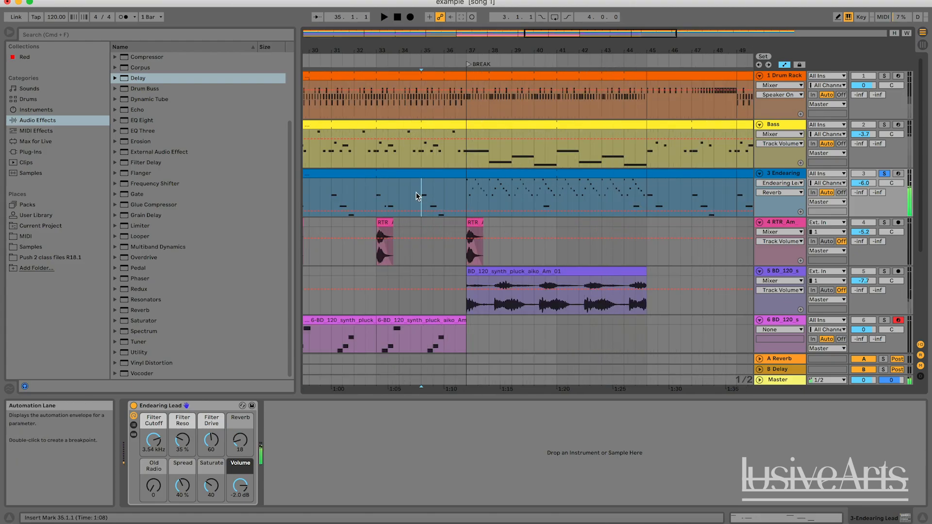
{"action": "left_click", "coordinate": [421, 202]}
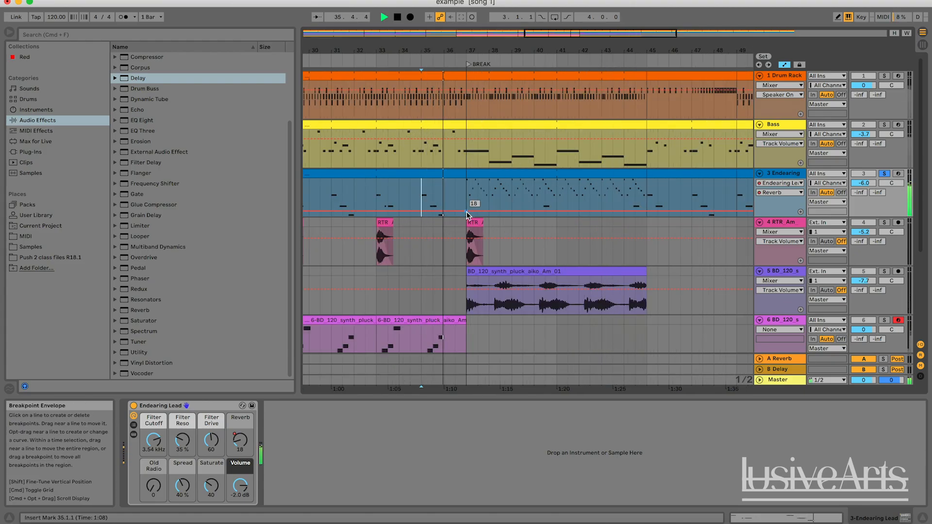
{"action": "left_click_drag", "start_coordinate": [467, 215], "coordinate": [467, 203]}
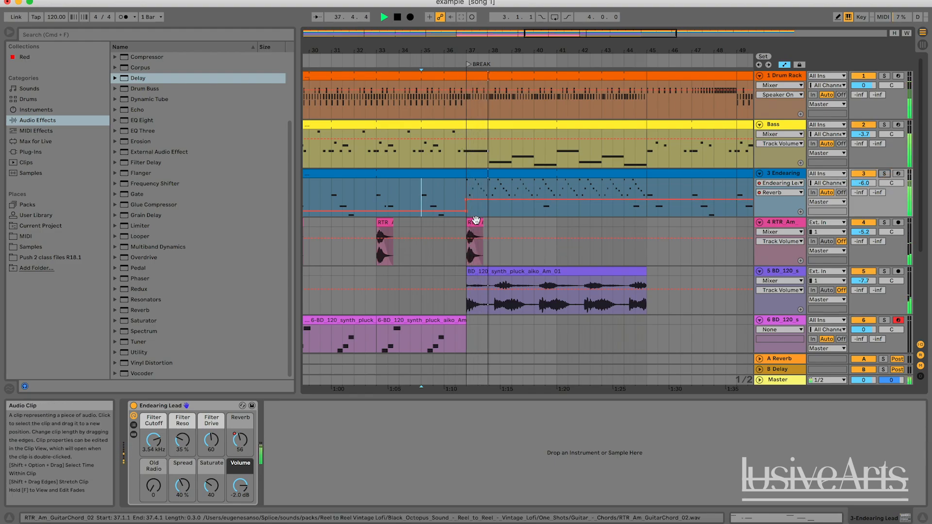
{"action": "left_click_drag", "start_coordinate": [466, 200], "coordinate": [466, 199]}
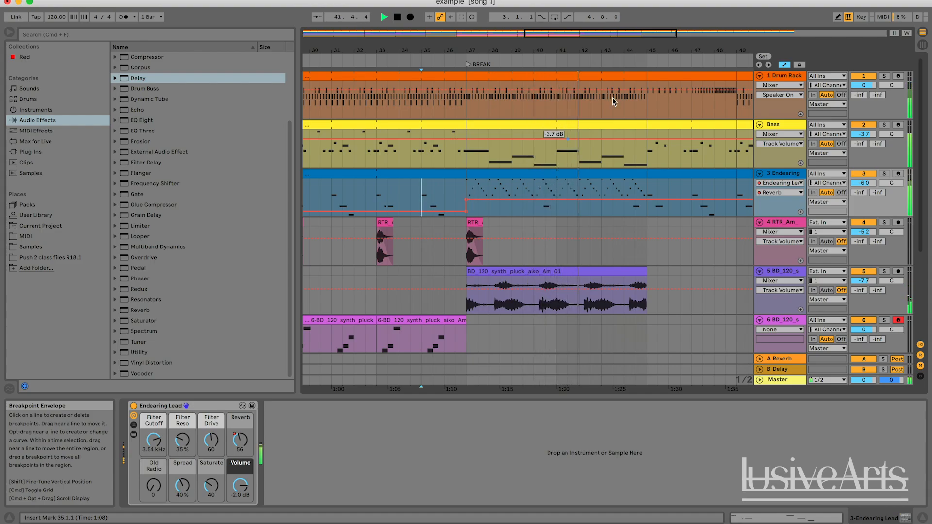
Step: Ramp the Endearing Lead's Reverb automation down from bar 45 to about 17 at bar 49
{"action": "left_click_drag", "start_coordinate": [596, 34], "coordinate": [626, 20]}
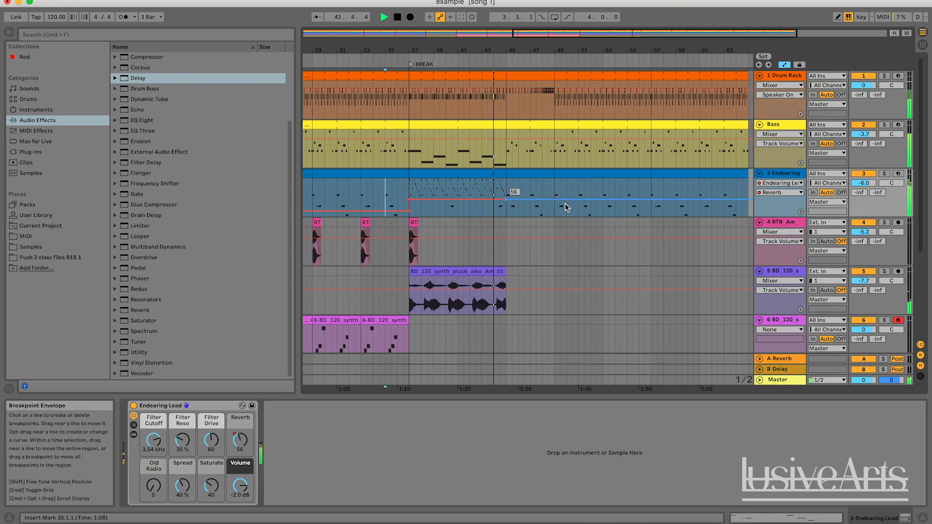
{"action": "left_click_drag", "start_coordinate": [555, 201], "coordinate": [554, 208]}
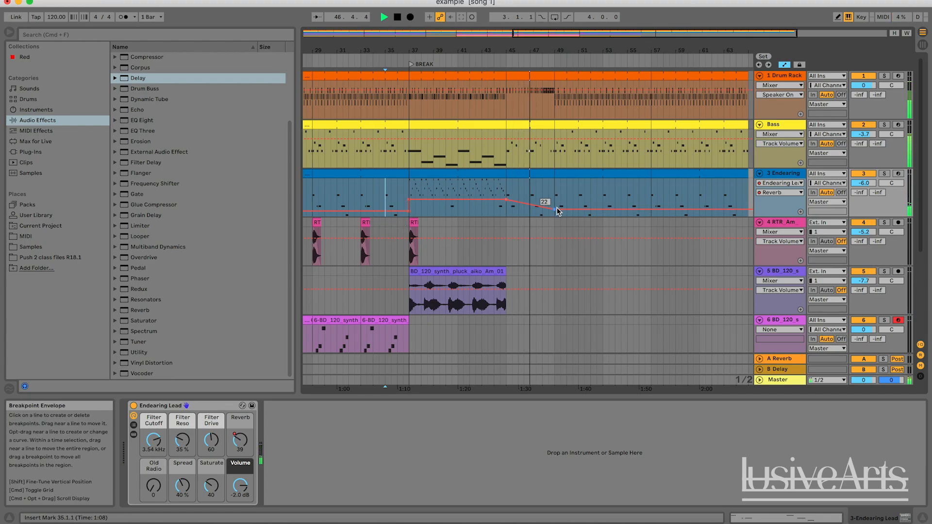
{"action": "left_click_drag", "start_coordinate": [554, 210], "coordinate": [557, 216]}
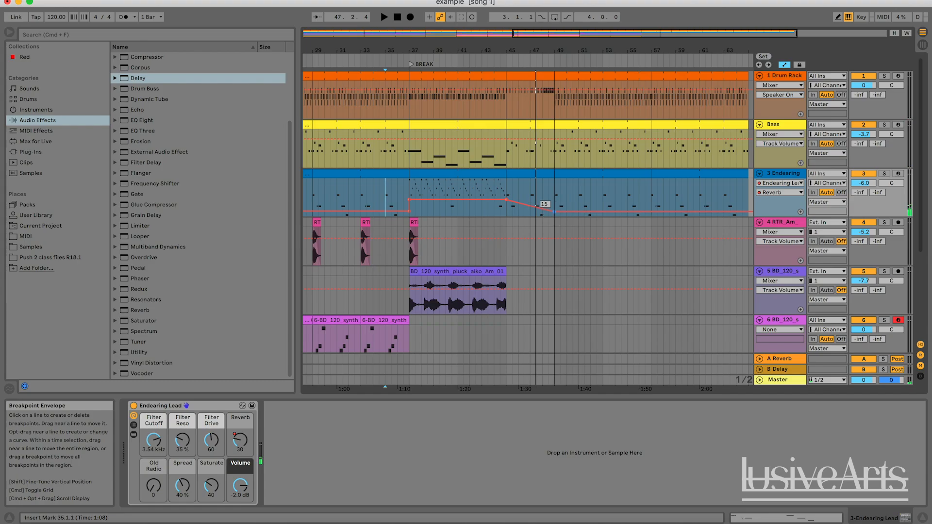
Step: Add a locator named BUILDUP 2 at bar 45, where the break ends
{"action": "left_click", "coordinate": [506, 54]}
{"action": "right_click", "coordinate": [506, 59]}
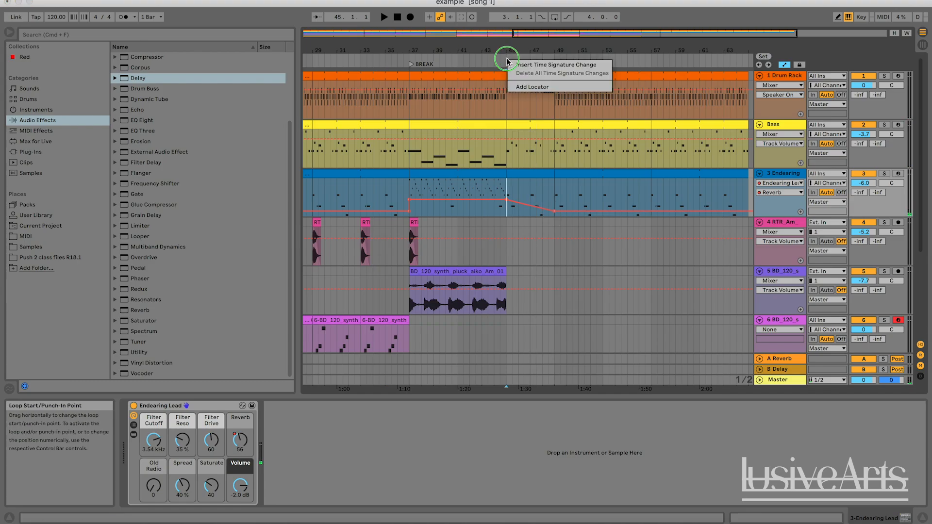
{"action": "left_click", "coordinate": [533, 87]}
{"action": "type", "text": "BUI"}
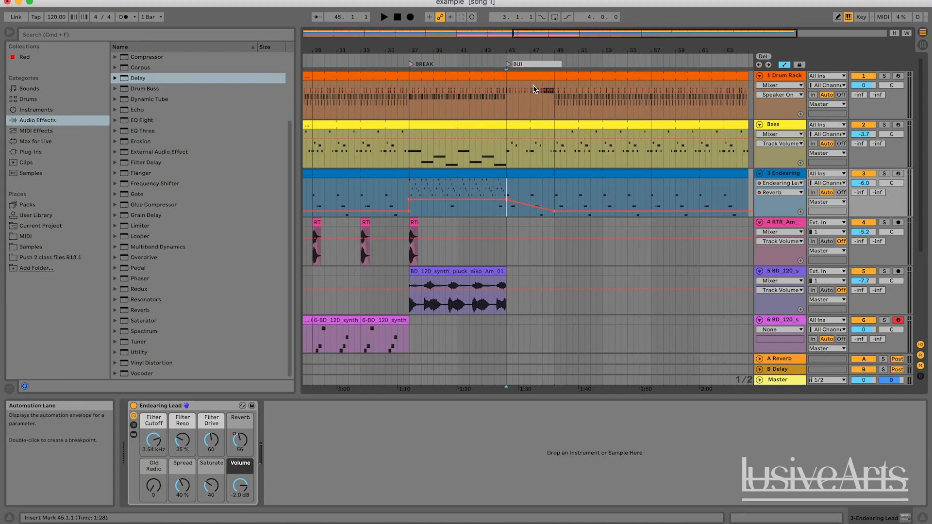
{"action": "type", "text": "LDUP 2"}
{"action": "key", "text": "Return"}
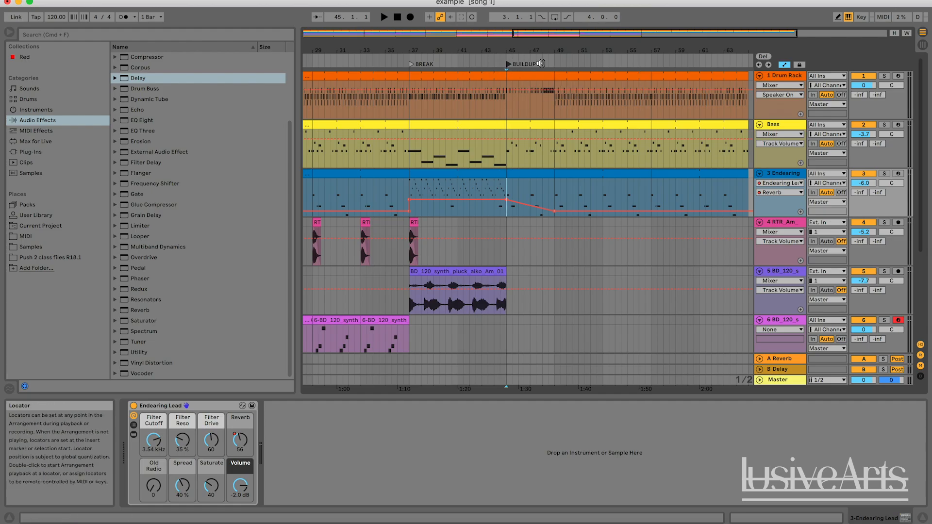
Step: Add a locator named DROP 2 at bar 49, where the second buildup ends
{"action": "left_click", "coordinate": [534, 61]}
{"action": "left_click_drag", "start_coordinate": [542, 34], "coordinate": [669, 34]}
{"action": "right_click", "coordinate": [464, 60]}
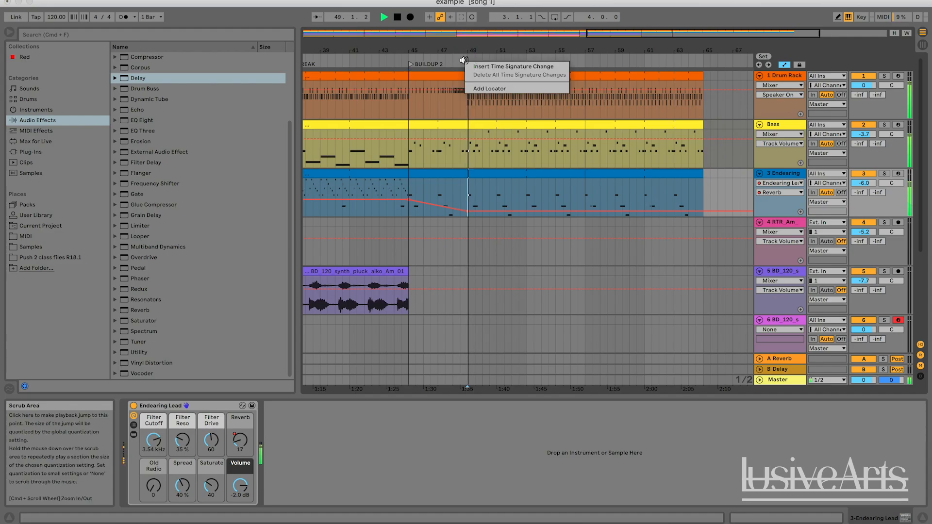
{"action": "left_click", "coordinate": [493, 87]}
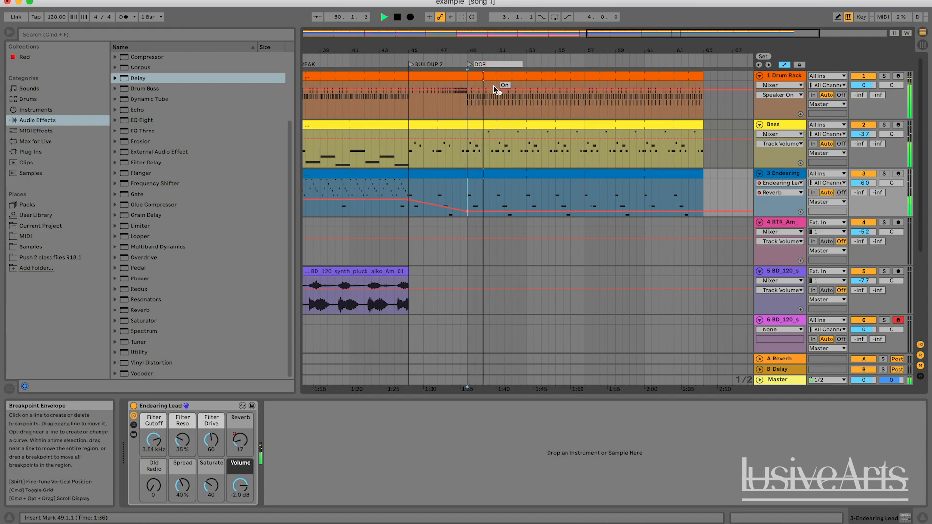
{"action": "key", "text": "BackSpace"}
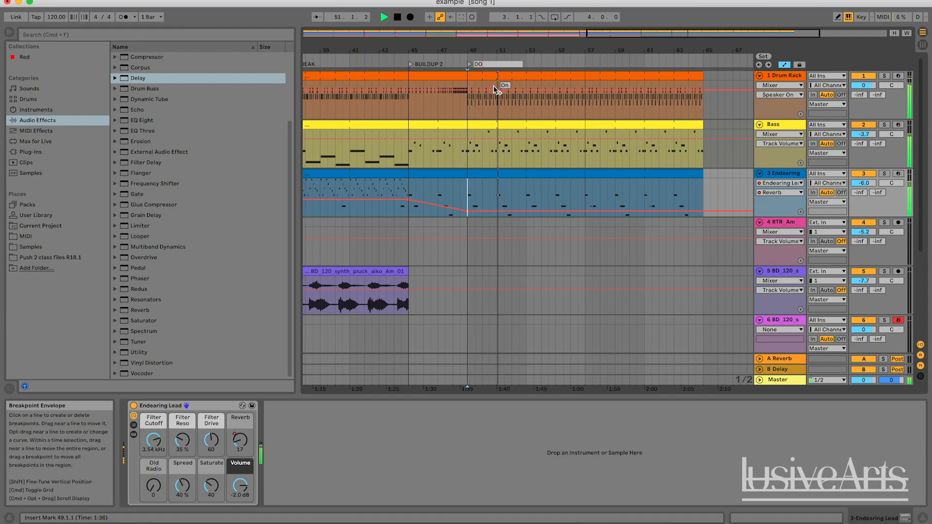
{"action": "key", "text": "BackSpace"}
{"action": "type", "text": "ROP"}
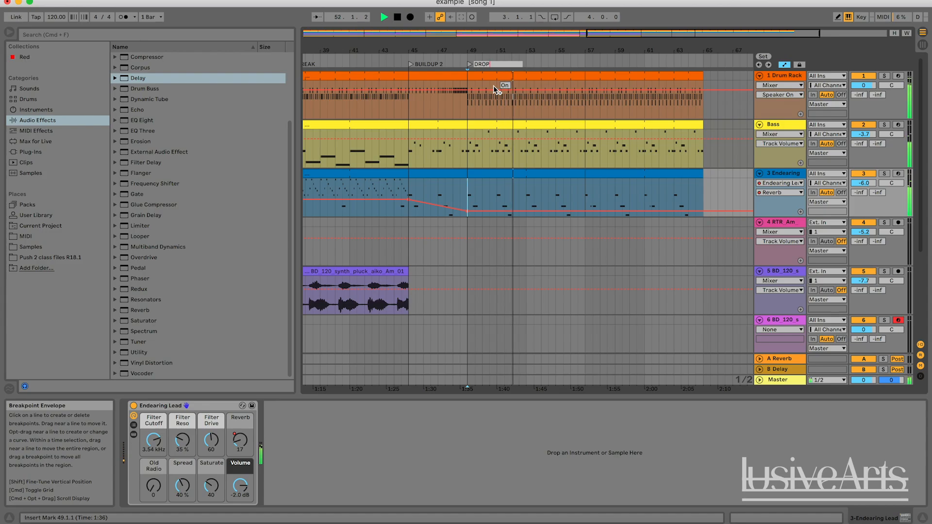
{"action": "type", "text": " 2"}
{"action": "key", "text": "Return"}
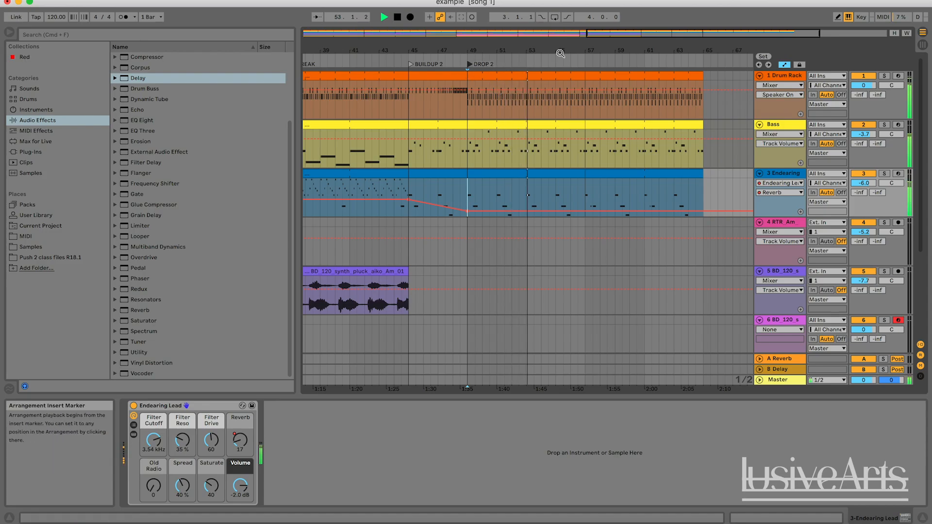
Step: Audition the end of the second buildup leading into DROP 2 to check the lead's reverb ramp
{"action": "key", "text": "space"}
{"action": "left_click_drag", "start_coordinate": [648, 32], "coordinate": [610, 33]}
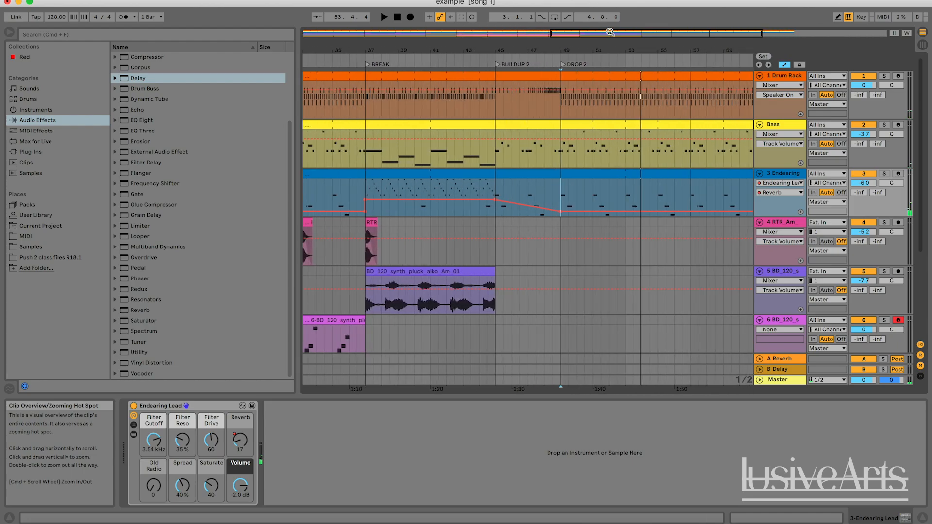
{"action": "key", "text": "space"}
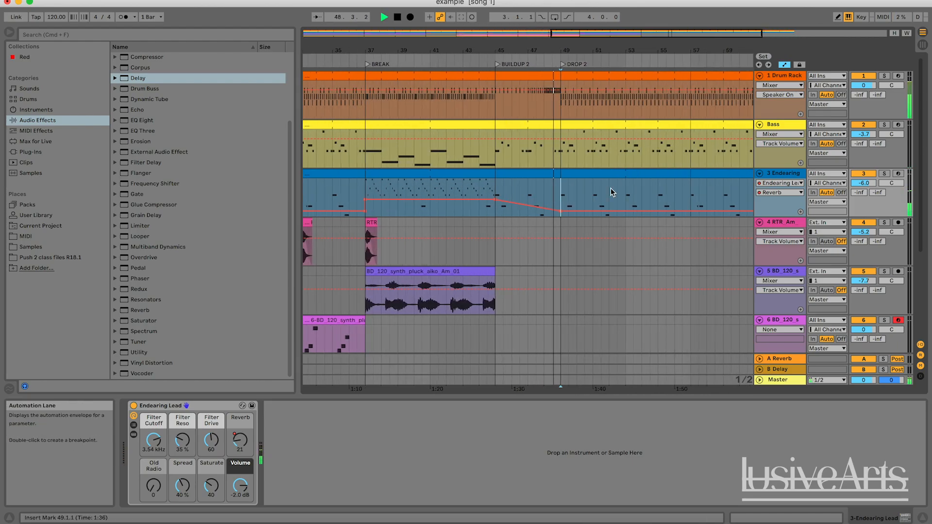
{"action": "left_click_drag", "start_coordinate": [630, 33], "coordinate": [628, 18]}
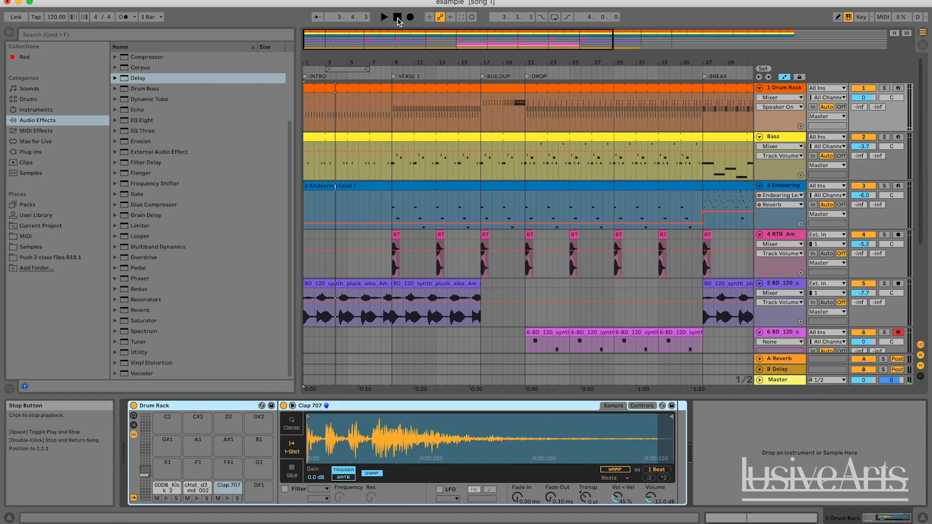
Step: Play the song from the start and add a Delay audio effect to the end of the Drum Rack track's device chain
{"action": "key", "text": "space"}
{"action": "scroll", "coordinate": [226, 172], "scroll_direction": "up", "scroll_amount": 5}
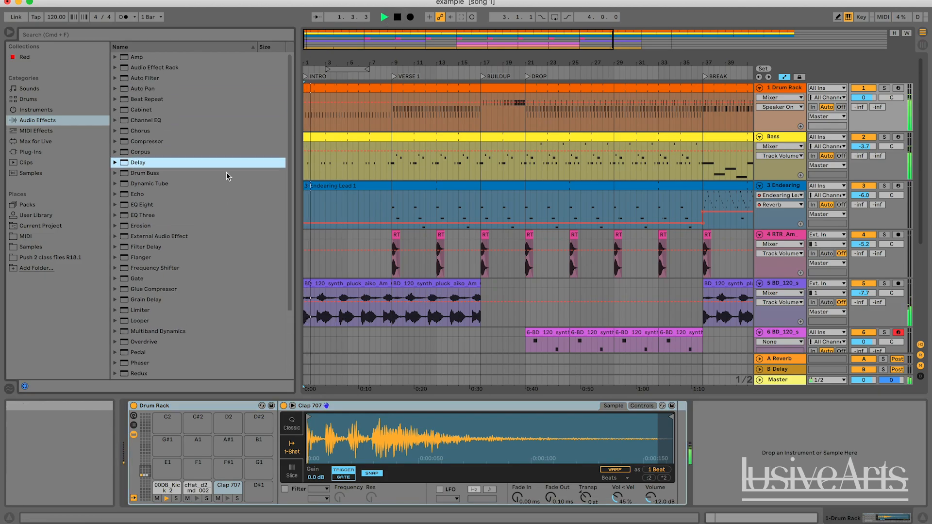
{"action": "scroll", "coordinate": [214, 123], "scroll_direction": "down", "scroll_amount": 5}
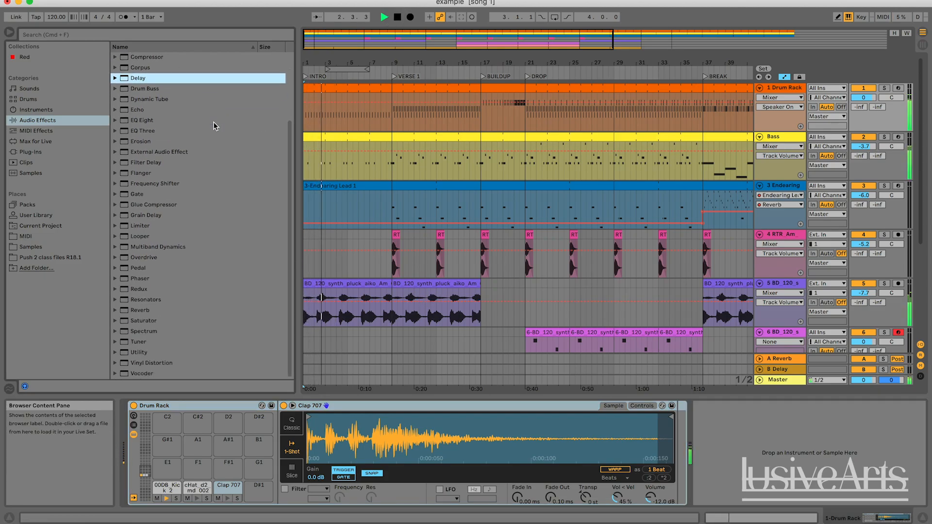
{"action": "scroll", "coordinate": [146, 329], "scroll_direction": "up", "scroll_amount": 5}
{"action": "left_click_drag", "start_coordinate": [141, 163], "coordinate": [745, 452]}
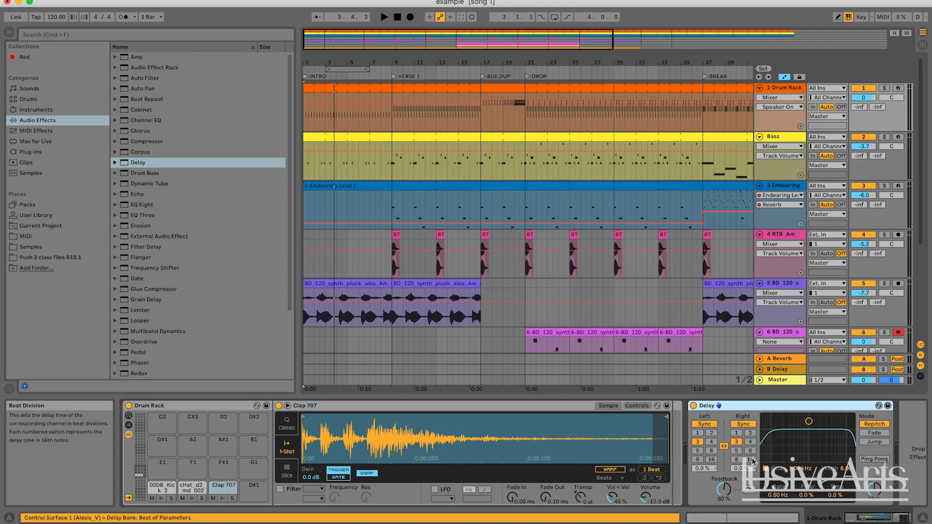
Step: Set the Drum Rack Delay's left and right times to 1 sixteenth, lower its Dry/Wet, and set Feedback to 59 %
{"action": "left_click", "coordinate": [746, 433]}
{"action": "left_click", "coordinate": [737, 432]}
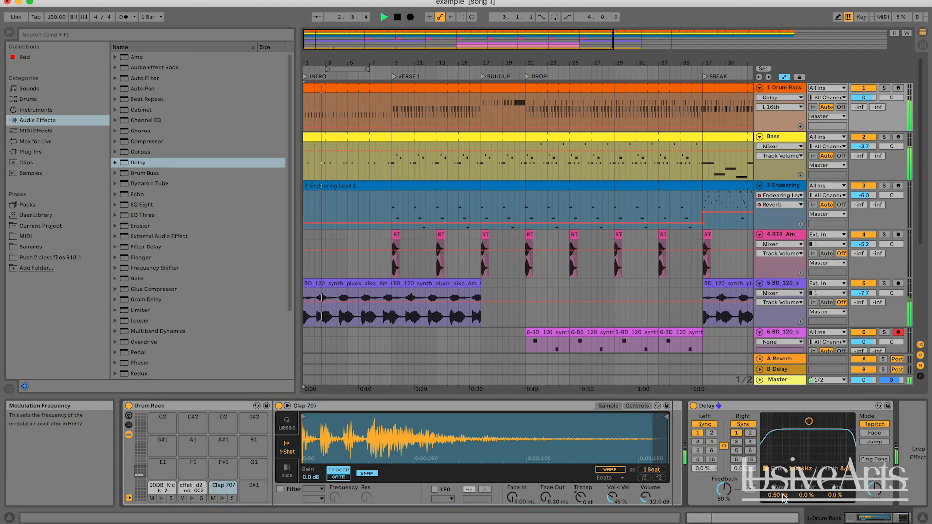
{"action": "left_click_drag", "start_coordinate": [874, 489], "coordinate": [874, 514]}
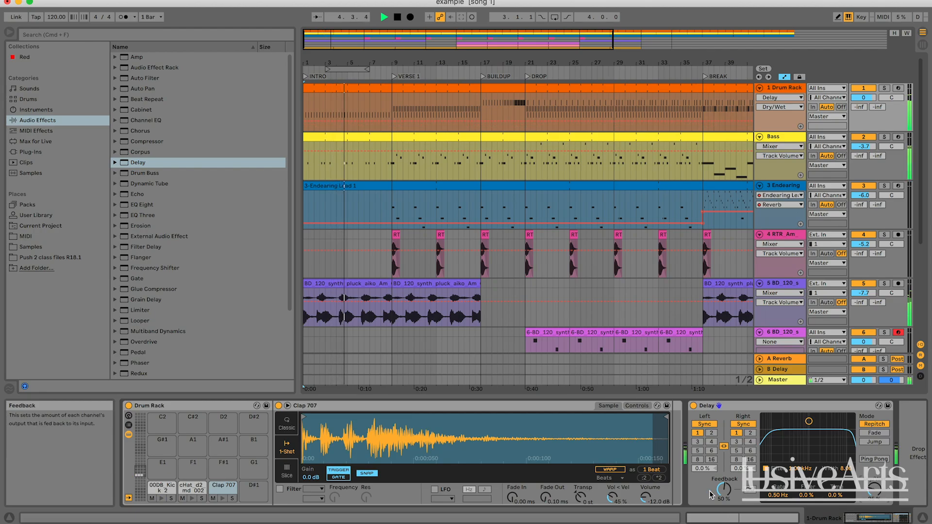
{"action": "left_click_drag", "start_coordinate": [709, 494], "coordinate": [724, 475]}
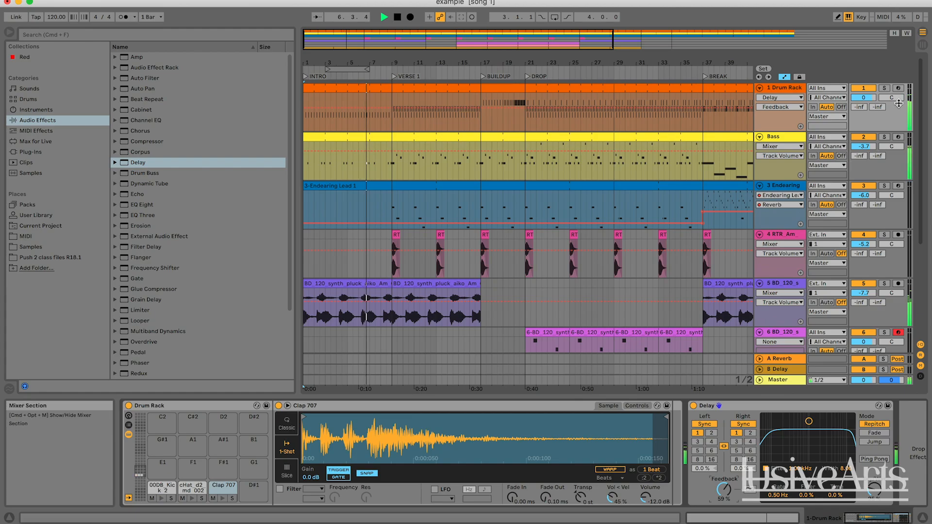
Step: Solo the Drum Rack track, fine-tune its Delay's Dry/Wet, set Feedback to 58 %, and play it back in the full mix
{"action": "left_click", "coordinate": [884, 88]}
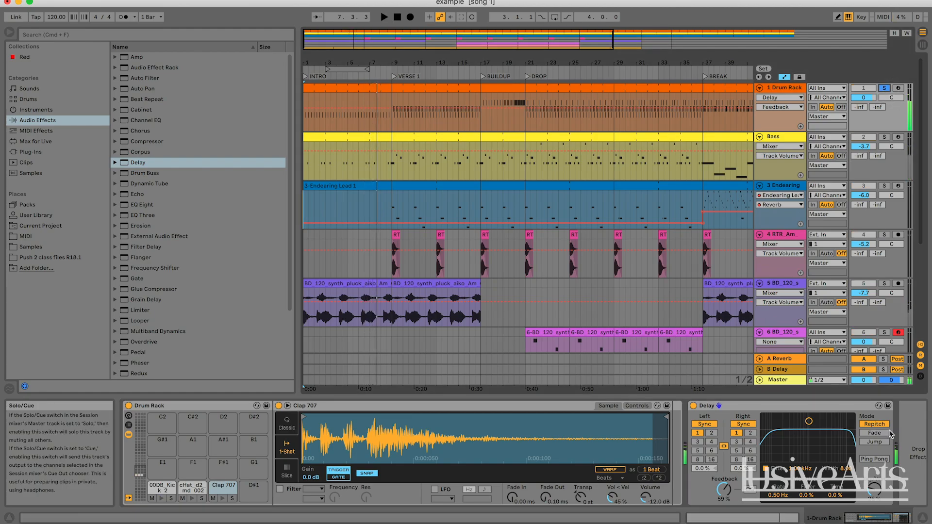
{"action": "left_click_drag", "start_coordinate": [874, 489], "coordinate": [874, 496]}
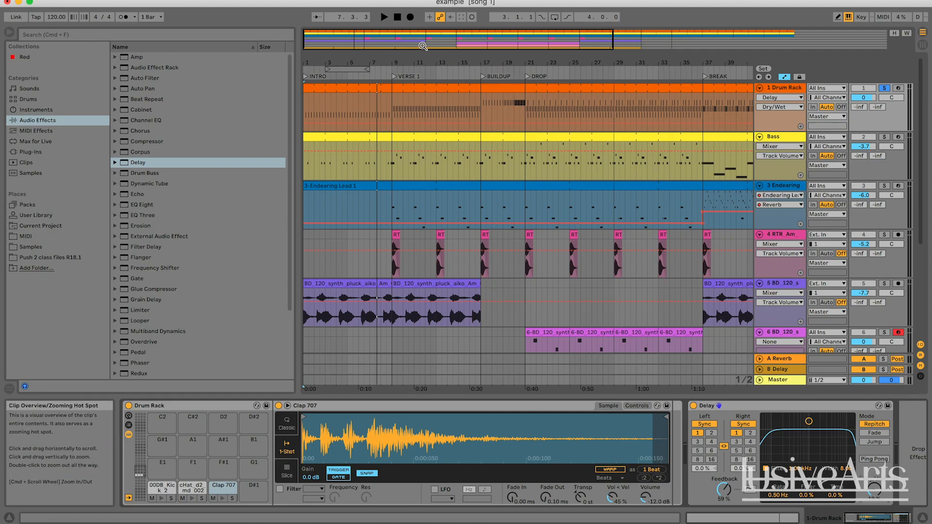
{"action": "left_click", "coordinate": [396, 21]}
{"action": "left_click", "coordinate": [396, 24]}
{"action": "key", "text": "space"}
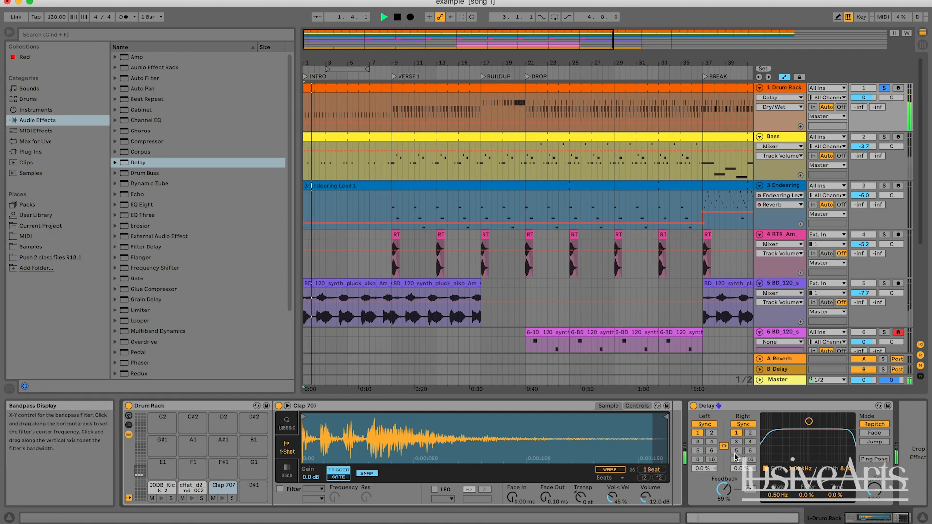
{"action": "key", "text": "space"}
{"action": "left_click_drag", "start_coordinate": [724, 489], "coordinate": [723, 491]}
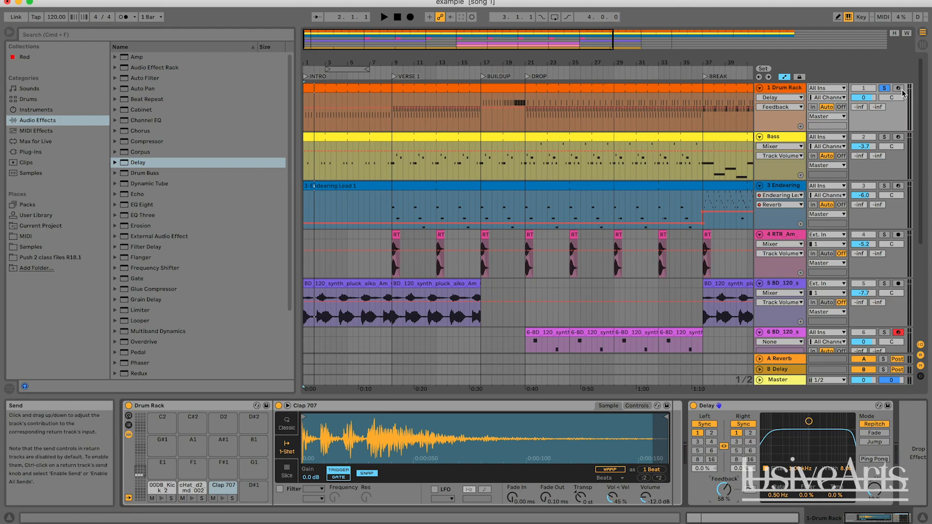
{"action": "key", "text": "space"}
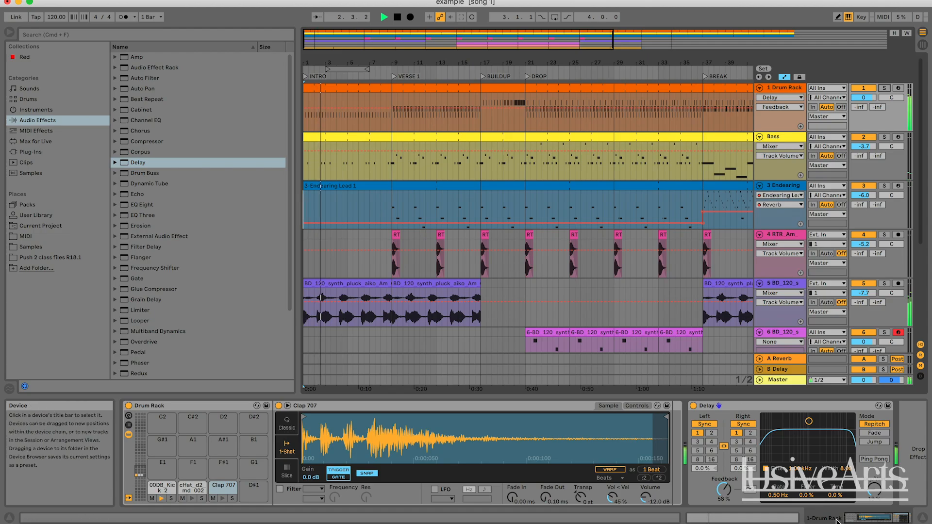
Step: Automate the Drum Rack Delay's Device On parameter to stay on through the INTRO and switch off at VERSE 1
{"action": "left_click", "coordinate": [773, 196]}
{"action": "left_click", "coordinate": [787, 115]}
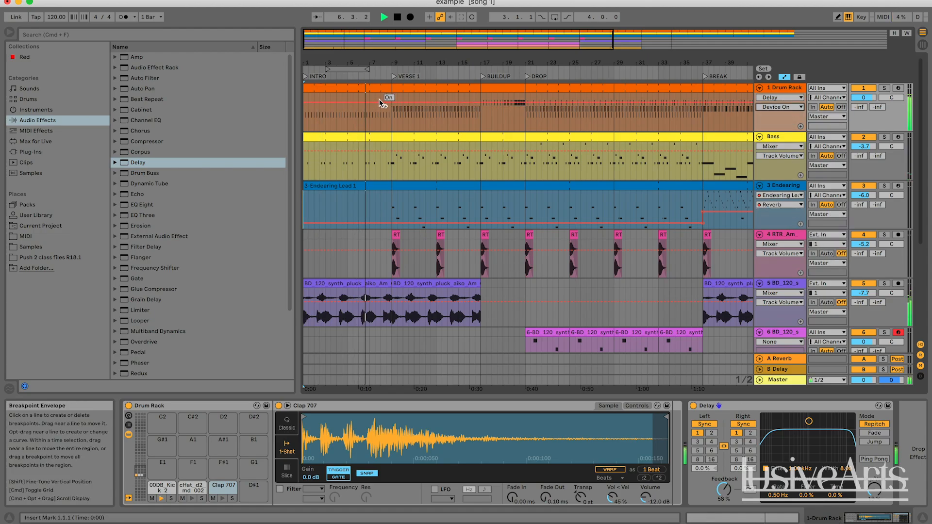
{"action": "left_click_drag", "start_coordinate": [402, 102], "coordinate": [392, 125]}
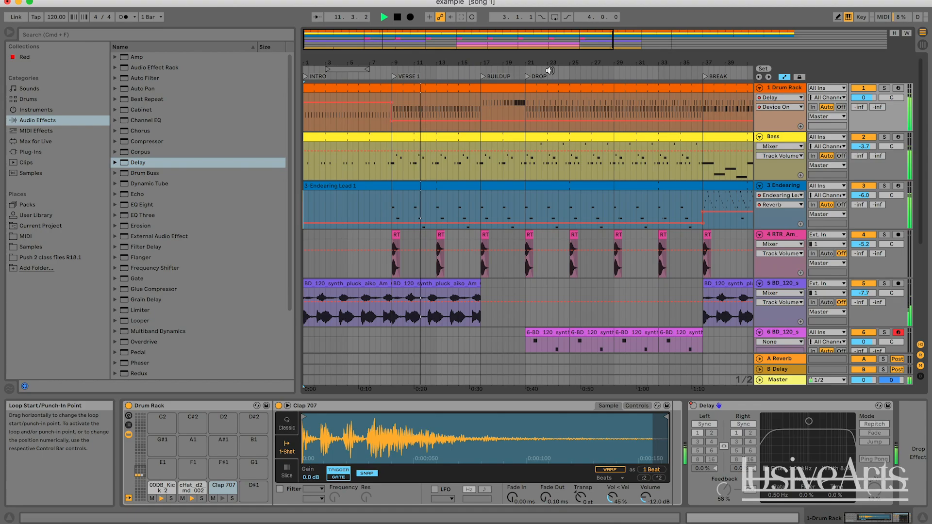
{"action": "scroll", "coordinate": [593, 211], "scroll_direction": "down", "scroll_amount": 5}
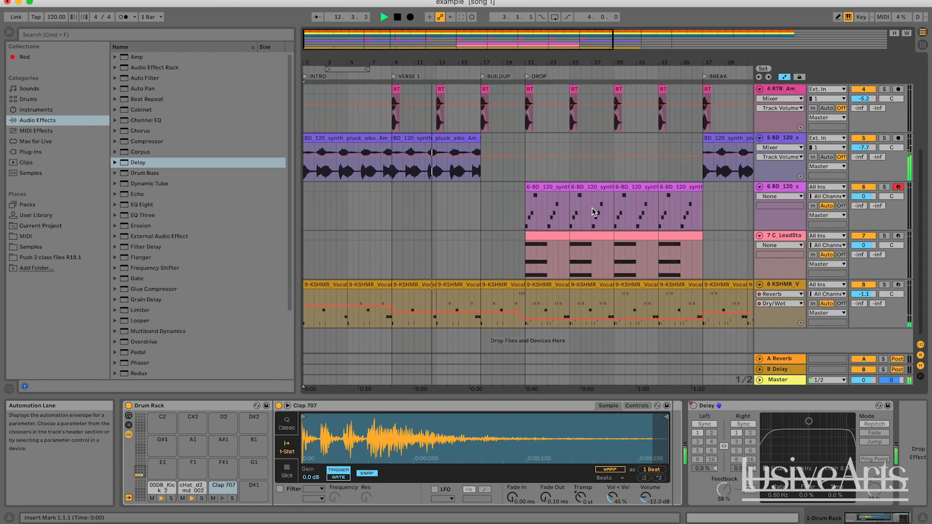
{"action": "scroll", "coordinate": [593, 212], "scroll_direction": "up", "scroll_amount": 5}
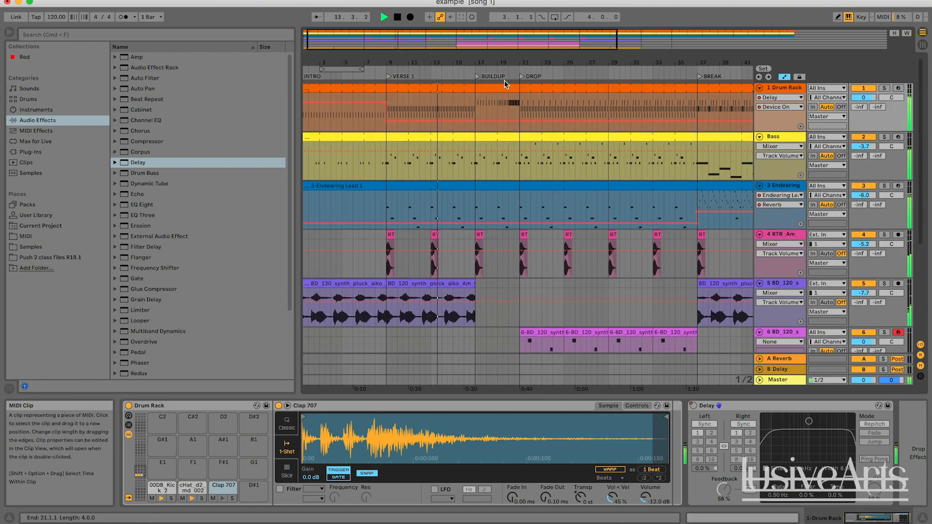
Step: Add a Reverb audio effect to the synth pluck on track 5
{"action": "left_click", "coordinate": [398, 17]}
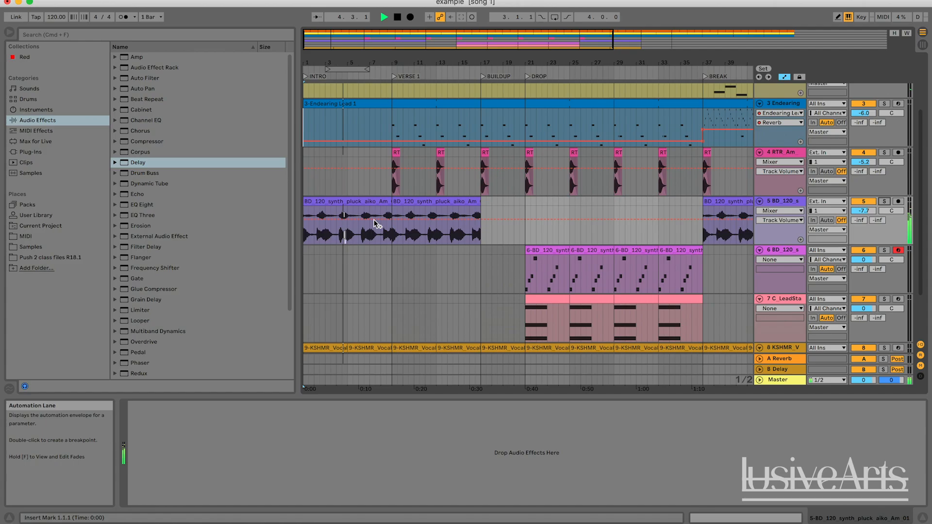
{"action": "key", "text": "space"}
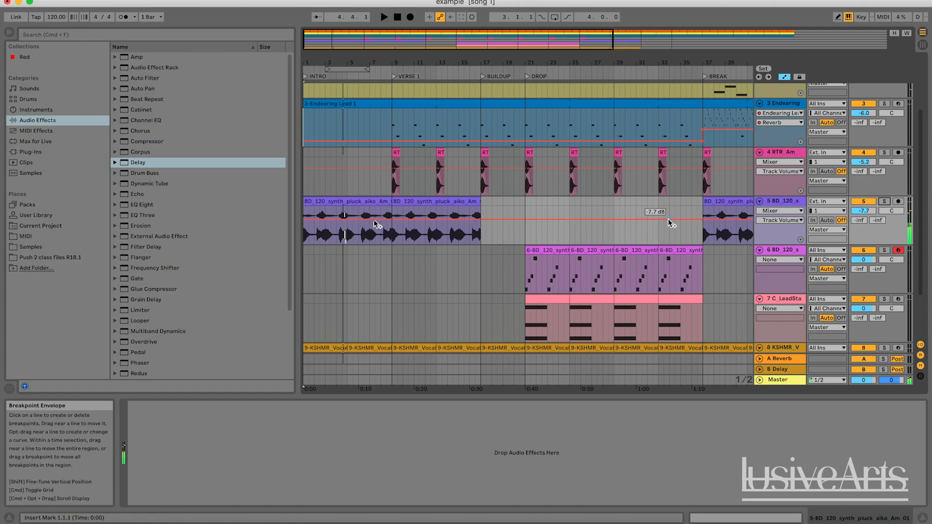
{"action": "scroll", "coordinate": [187, 289], "scroll_direction": "down", "scroll_amount": 4}
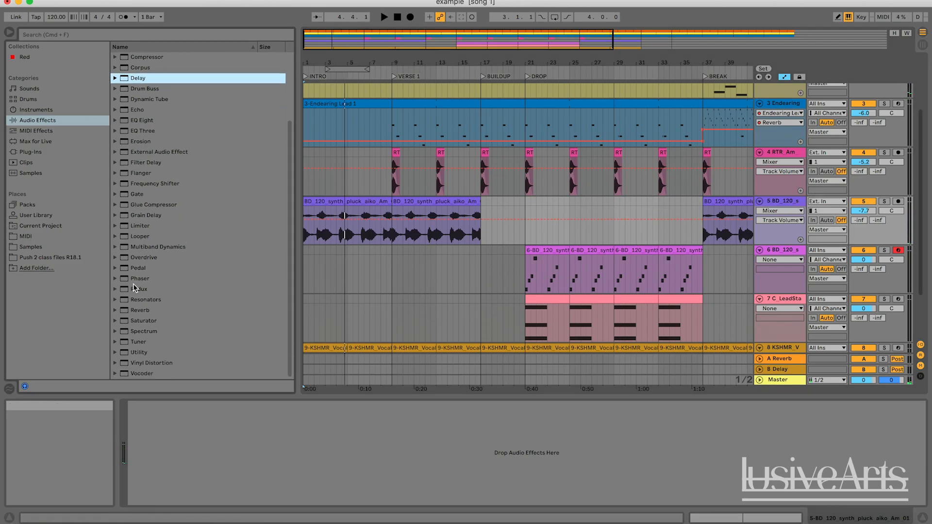
{"action": "left_click_drag", "start_coordinate": [147, 313], "coordinate": [264, 475]}
Step: Solo the synth pluck during playback, set its Reverb's Decay Time to 14.4 s and Dry/Wet to 74 %, and unsolo it
{"action": "key", "text": "space"}
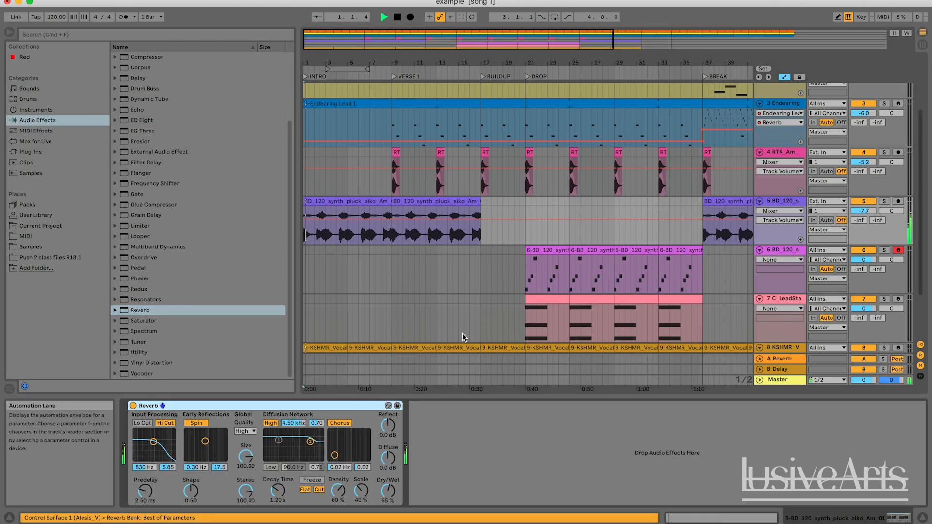
{"action": "left_click", "coordinate": [884, 200]}
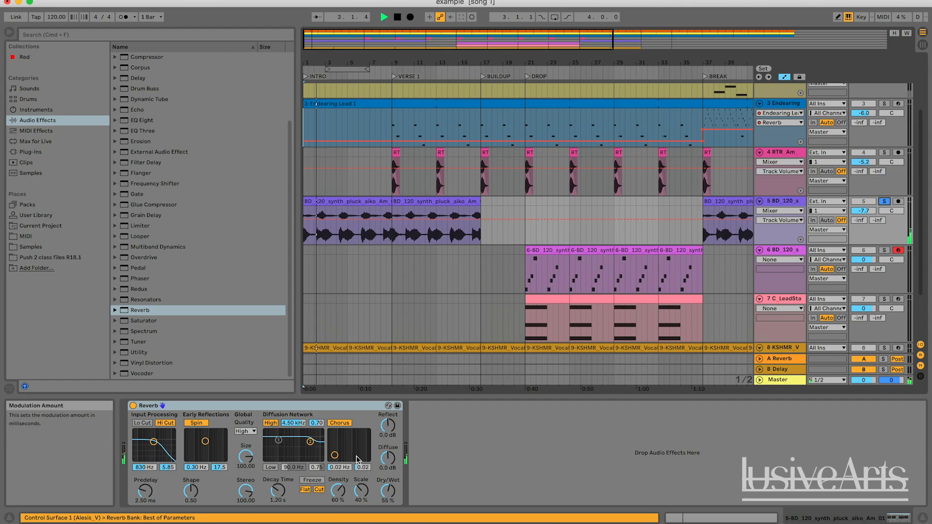
{"action": "left_click_drag", "start_coordinate": [282, 498], "coordinate": [282, 466]}
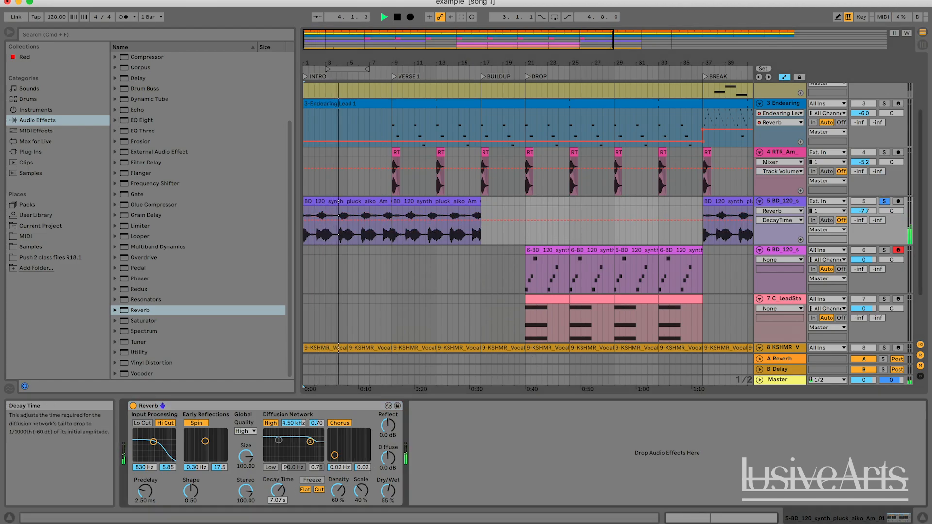
{"action": "left_click_drag", "start_coordinate": [282, 466], "coordinate": [282, 452]}
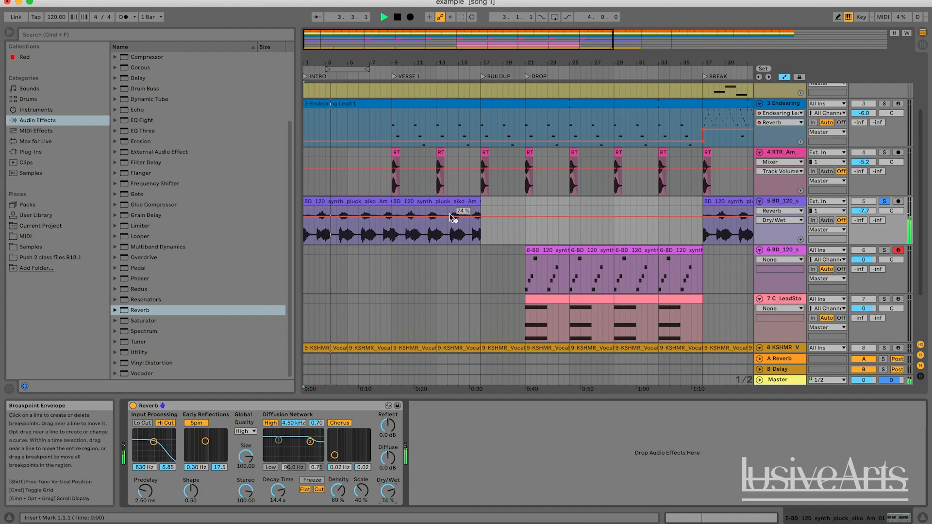
{"action": "left_click", "coordinate": [885, 204]}
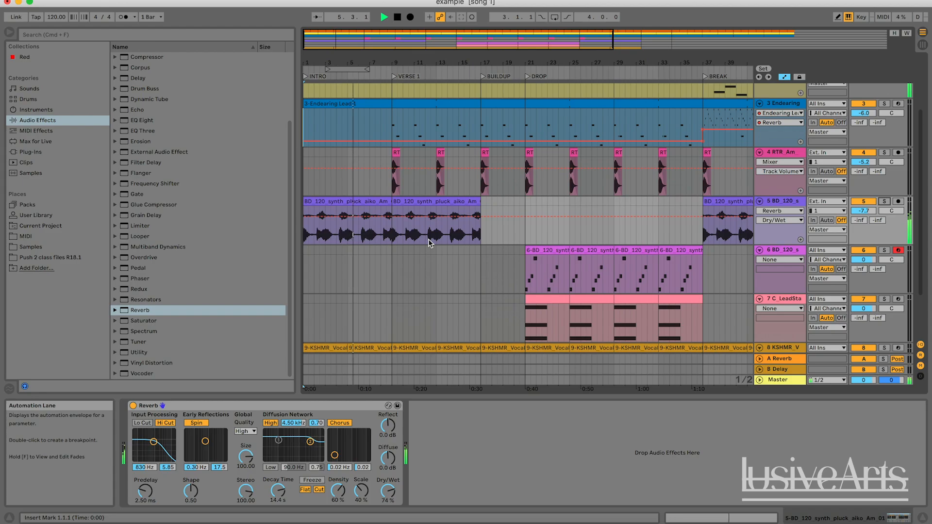
Step: Set the synth pluck Reverb's Decay Time to 9.81 s and audition it in the mix from bar 8
{"action": "scroll", "coordinate": [518, 199], "scroll_direction": "right", "scroll_amount": 2}
{"action": "scroll", "coordinate": [518, 199], "scroll_direction": "right", "scroll_amount": 1}
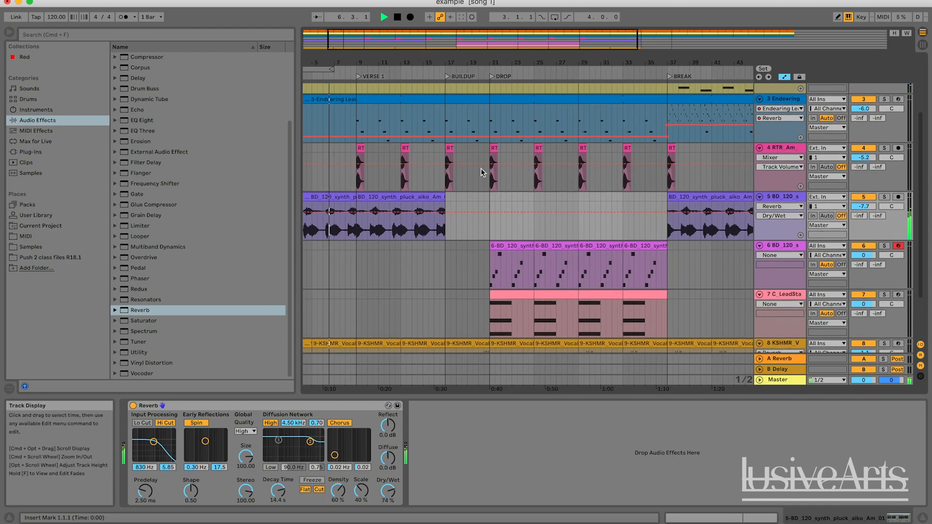
{"action": "left_click_drag", "start_coordinate": [392, 53], "coordinate": [391, 34]}
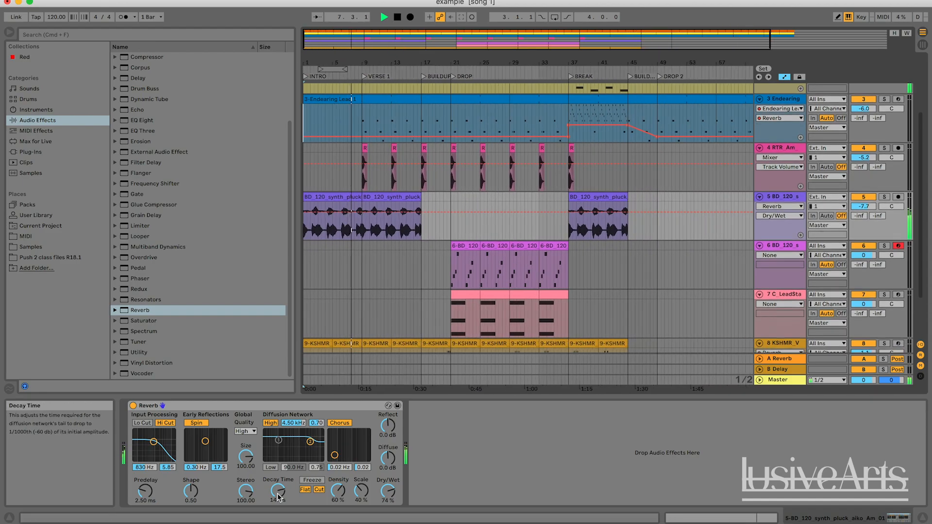
{"action": "left_click_drag", "start_coordinate": [277, 492], "coordinate": [277, 498]}
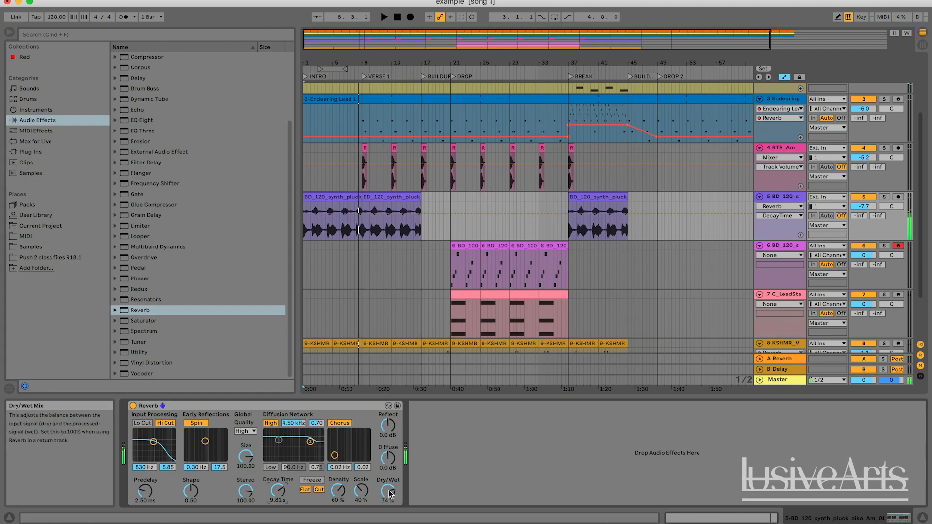
{"action": "key", "text": "space"}
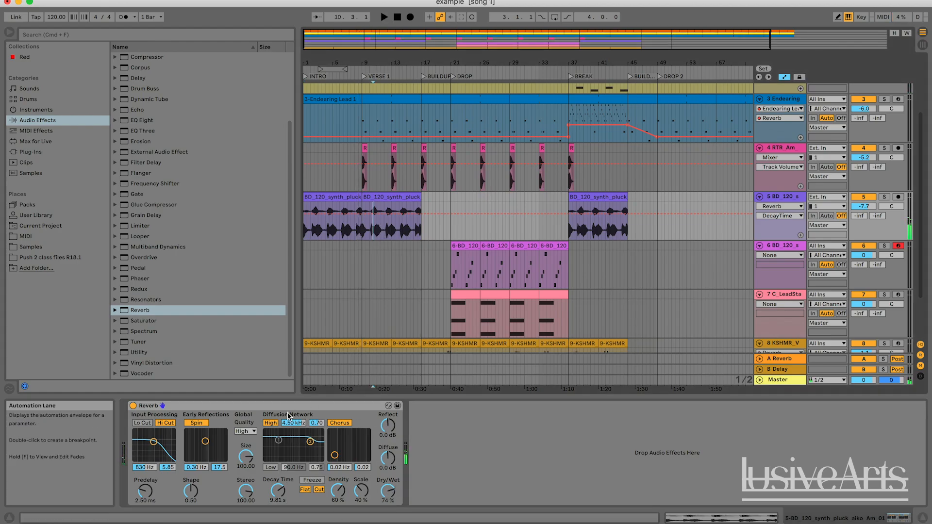
{"action": "left_click", "coordinate": [373, 227]}
{"action": "key", "text": "space"}
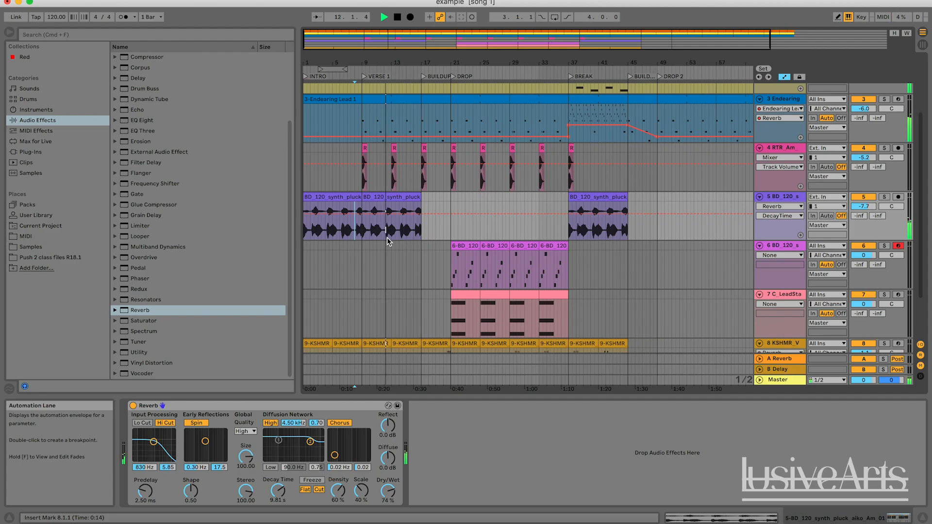
Step: Stop playback and add a Delay audio effect after the Endearing Lead instrument on track 3
{"action": "scroll", "coordinate": [499, 219], "scroll_direction": "up", "scroll_amount": 3}
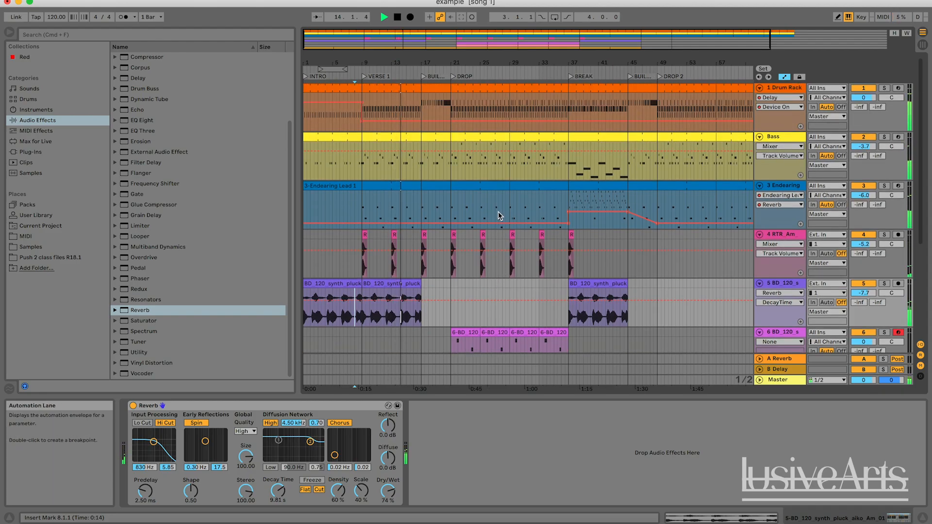
{"action": "left_click", "coordinate": [783, 186]}
{"action": "key", "text": "space"}
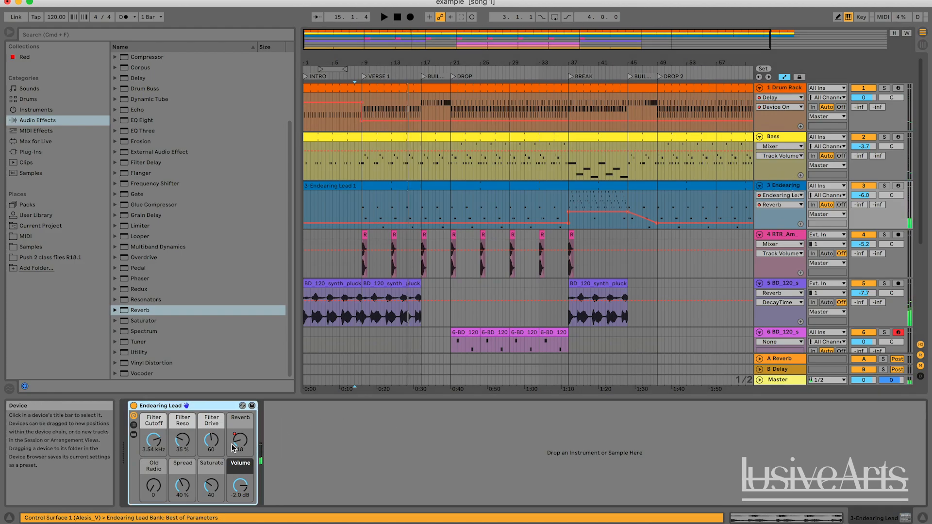
{"action": "scroll", "coordinate": [151, 135], "scroll_direction": "up", "scroll_amount": 3}
{"action": "left_click", "coordinate": [140, 163]}
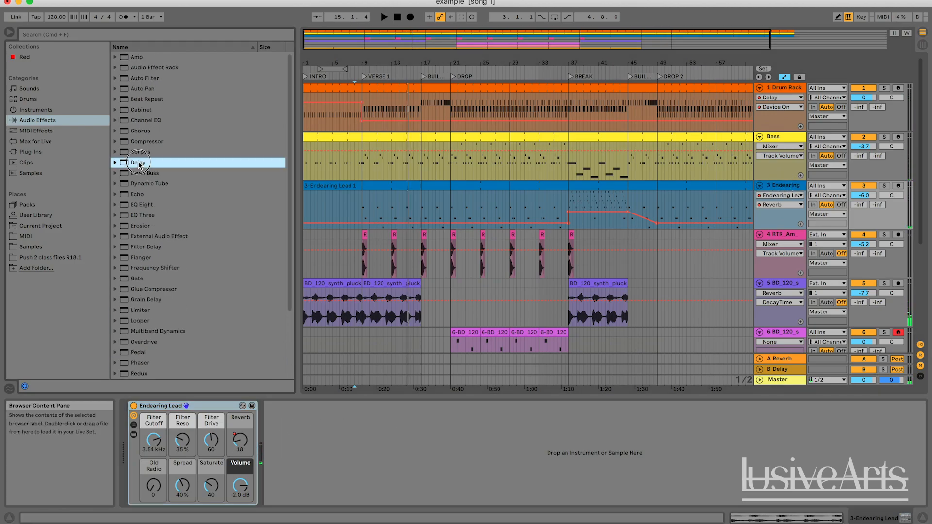
{"action": "left_click_drag", "start_coordinate": [286, 321], "coordinate": [340, 444]}
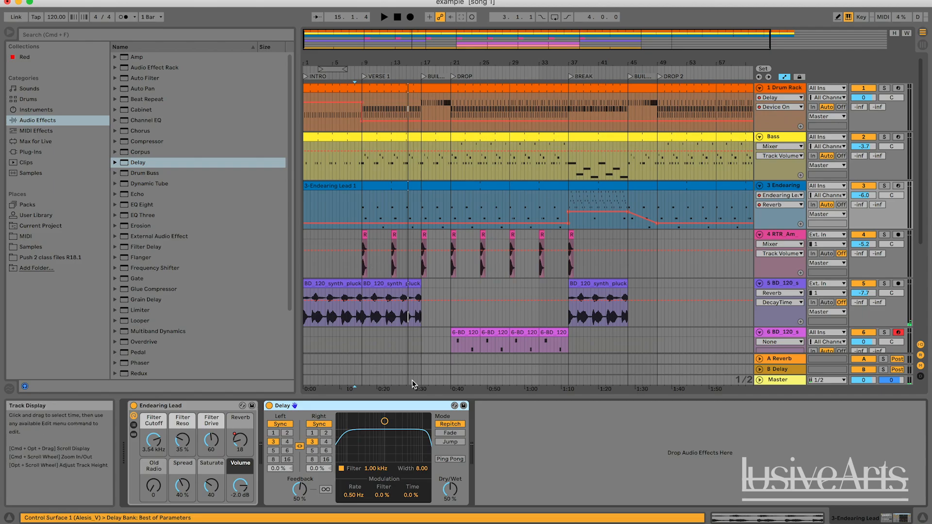
Step: Solo the lead, play it from VERSE 1, and set its Delay's linked left and right times to 4 sixteenths
{"action": "key", "text": "space"}
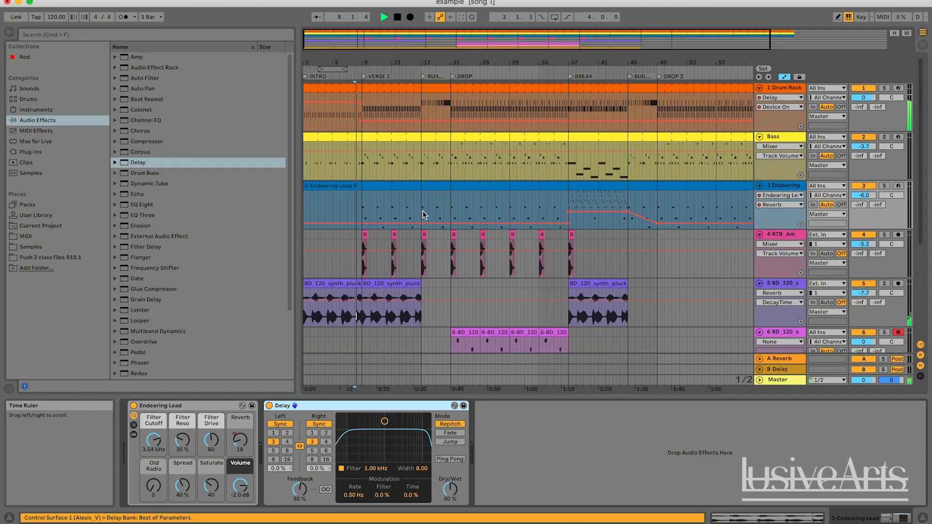
{"action": "left_click", "coordinate": [885, 186]}
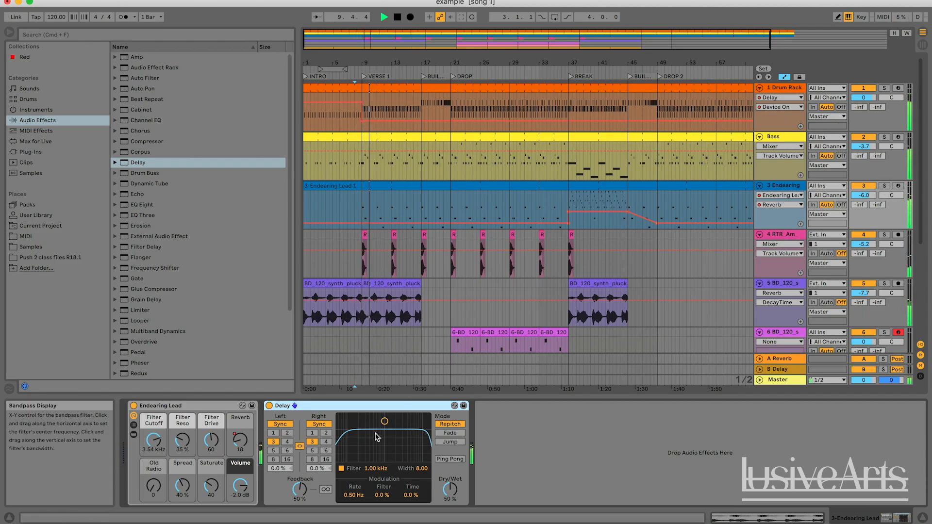
{"action": "key", "text": "space"}
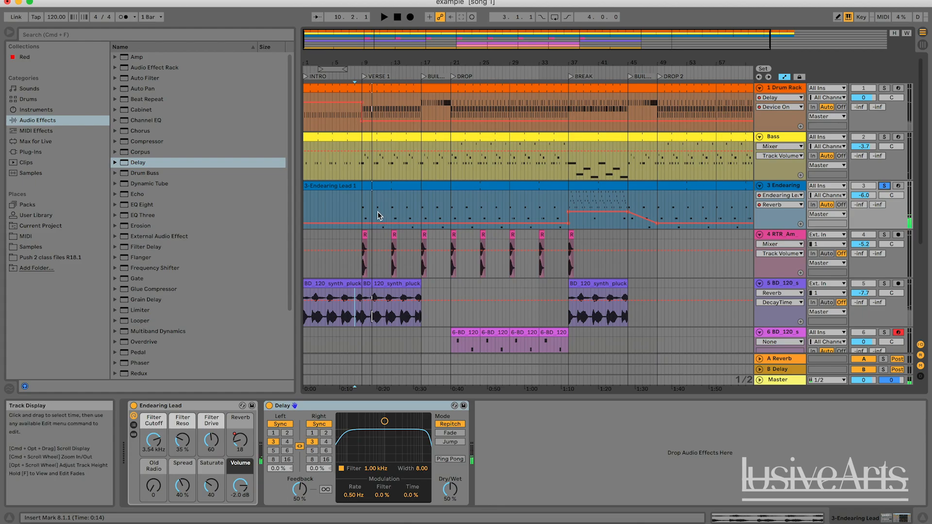
{"action": "left_click", "coordinate": [362, 205]}
{"action": "key", "text": "space"}
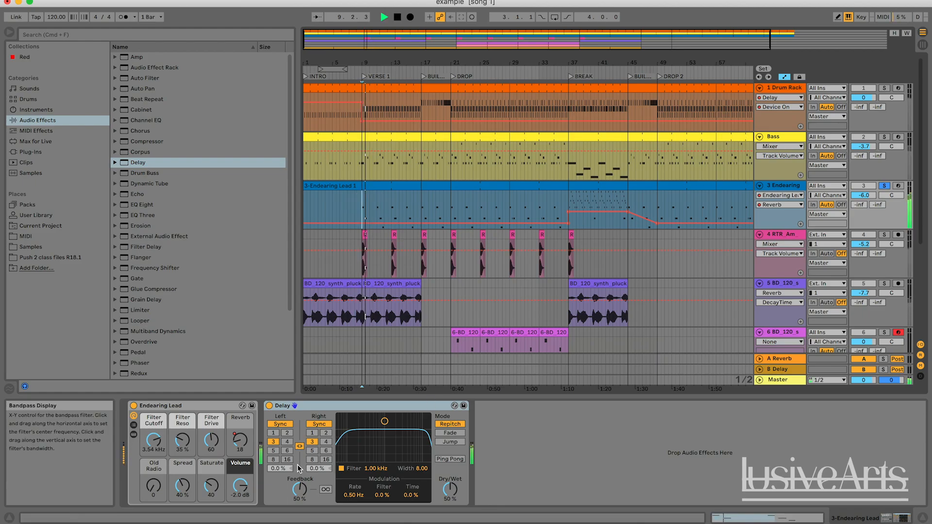
{"action": "left_click", "coordinate": [326, 442]}
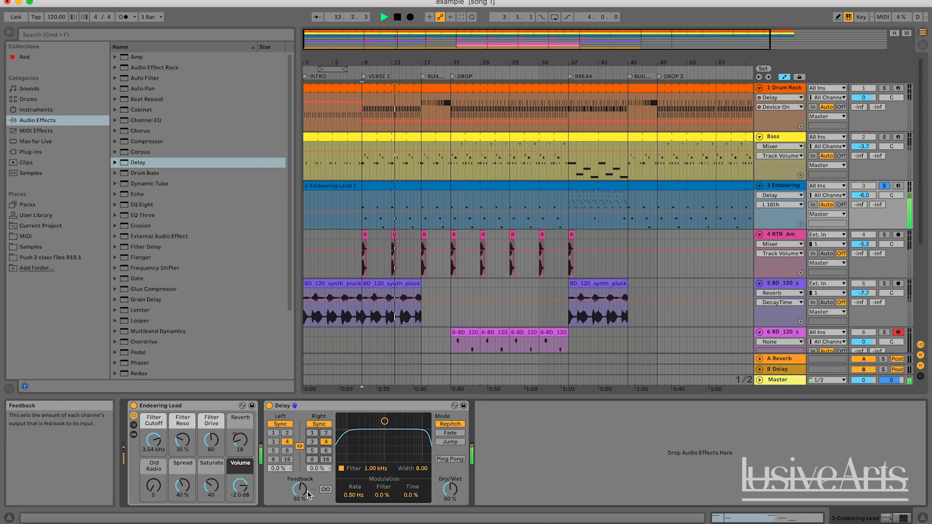
Step: Replay the soloed lead from VERSE 1 with its Delay on, and deactivate the Delay to compare the dry sound
{"action": "key", "text": "space"}
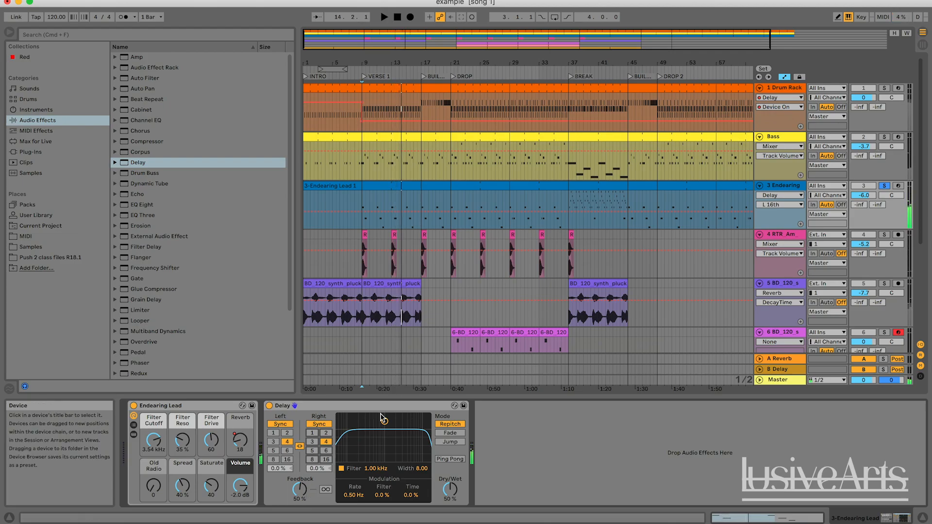
{"action": "key", "text": "space"}
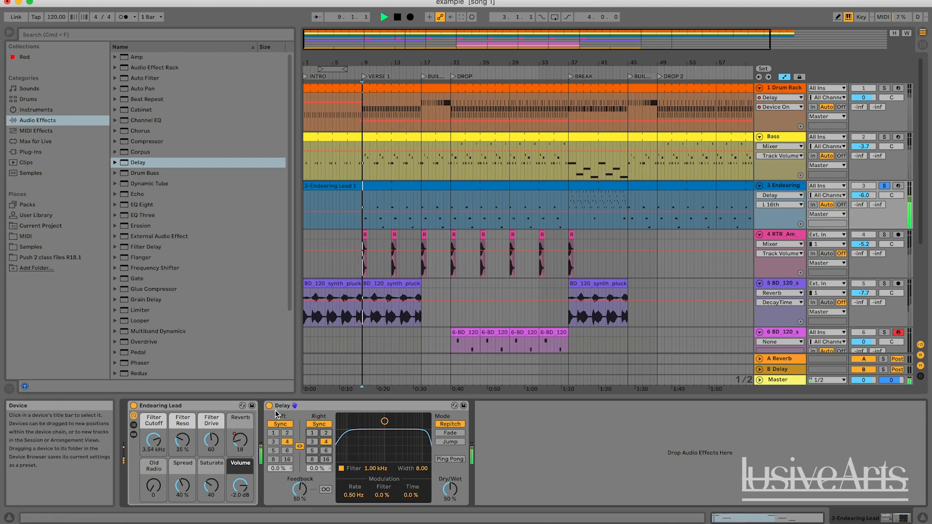
{"action": "key", "text": "space"}
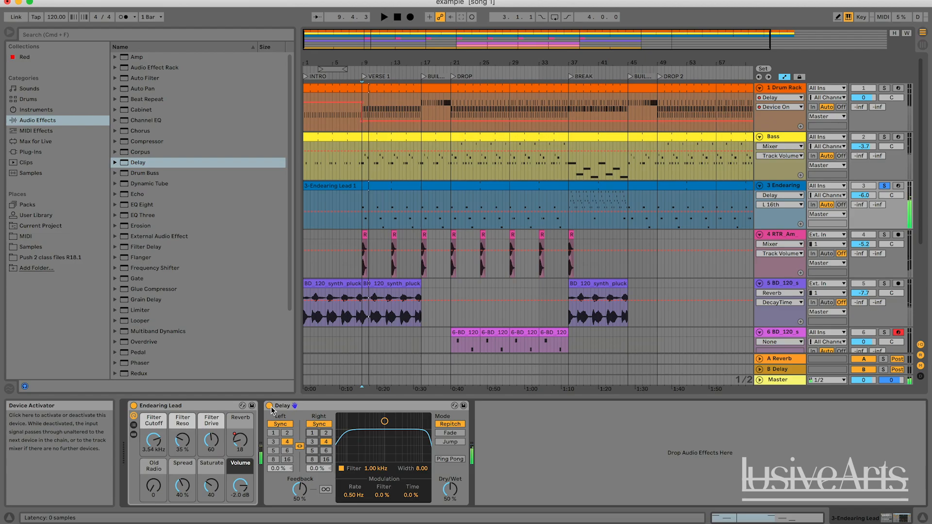
{"action": "left_click", "coordinate": [270, 406]}
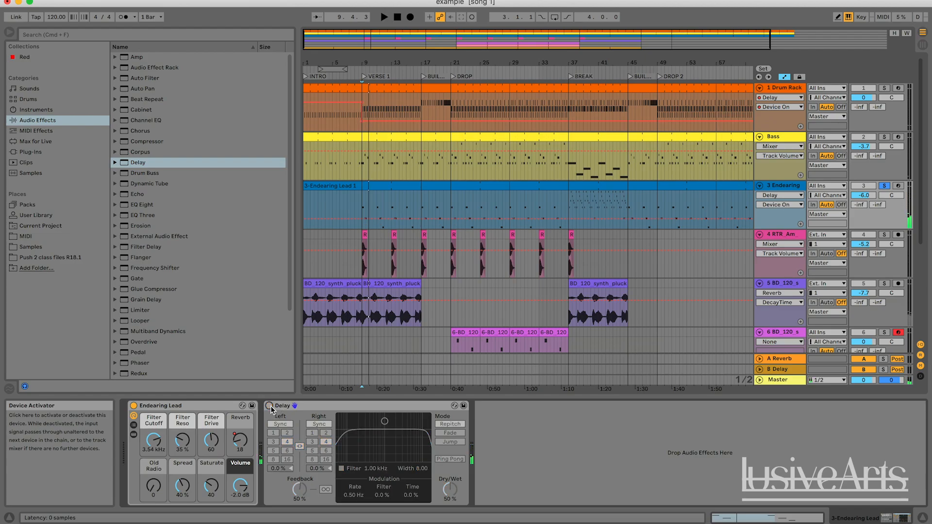
{"action": "key", "text": "space"}
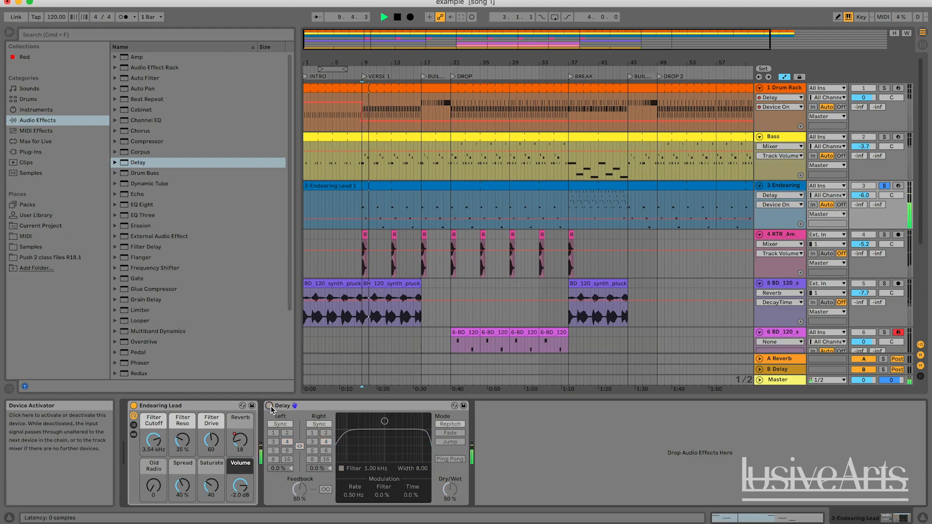
Step: Reactivate the lead's Delay, set its Dry/Wet to 37 %, and audition the soloed track
{"action": "left_click", "coordinate": [310, 406]}
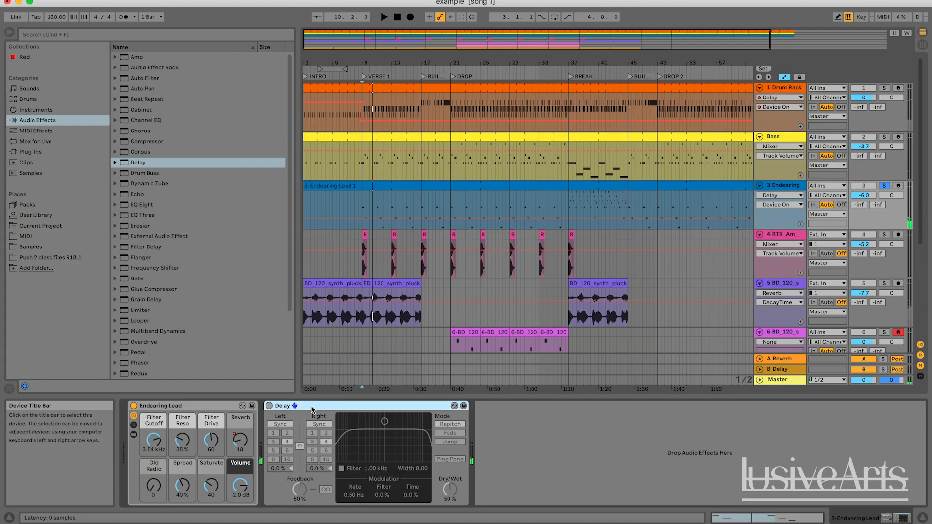
{"action": "left_click", "coordinate": [269, 407]}
{"action": "key", "text": "space"}
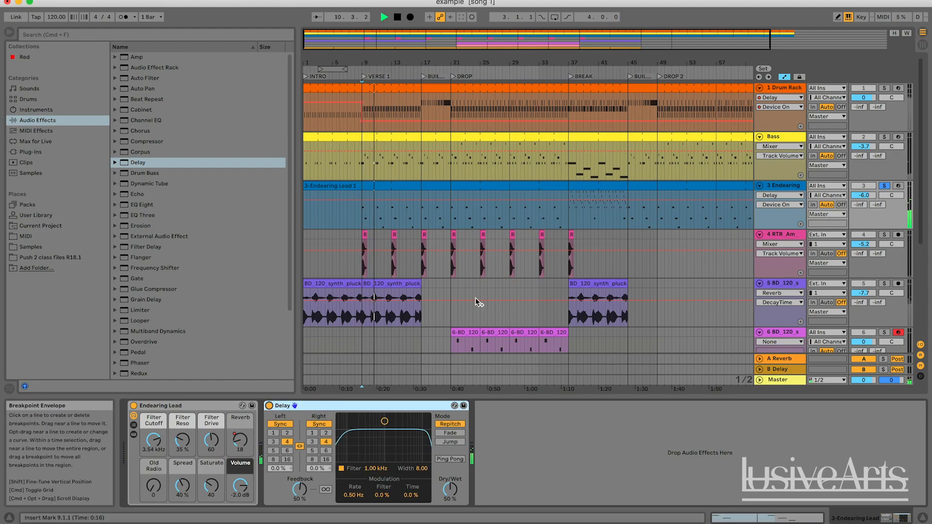
{"action": "mouse_move", "coordinate": [449, 494]}
{"action": "left_mouse_down"}
{"action": "mouse_move", "coordinate": [450, 505]}
{"action": "mouse_move", "coordinate": [449, 490]}
{"action": "left_mouse_up"}
{"action": "key", "text": "space"}
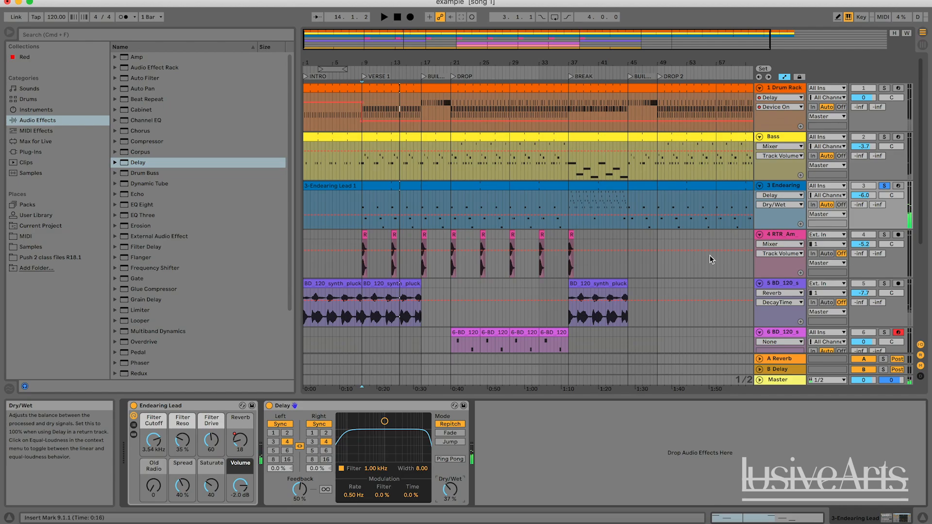
Step: Unsolo the lead and audition the full mix from bar 8 into VERSE 1
{"action": "left_click", "coordinate": [884, 186]}
{"action": "left_click", "coordinate": [355, 199]}
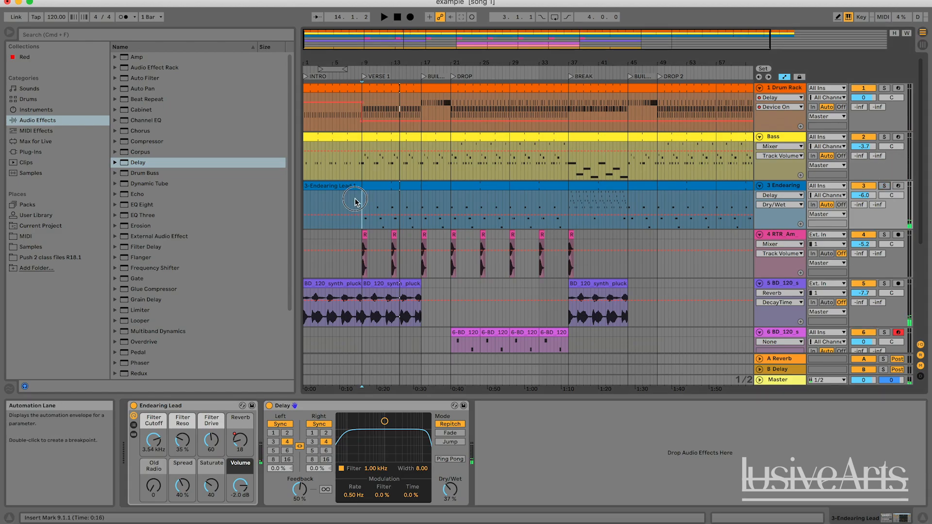
{"action": "key", "text": "space"}
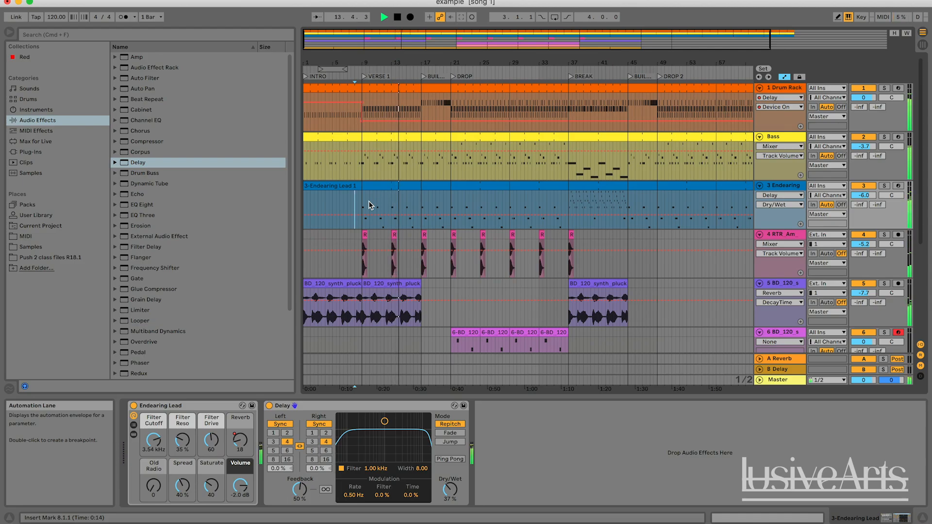
{"action": "key", "text": "space"}
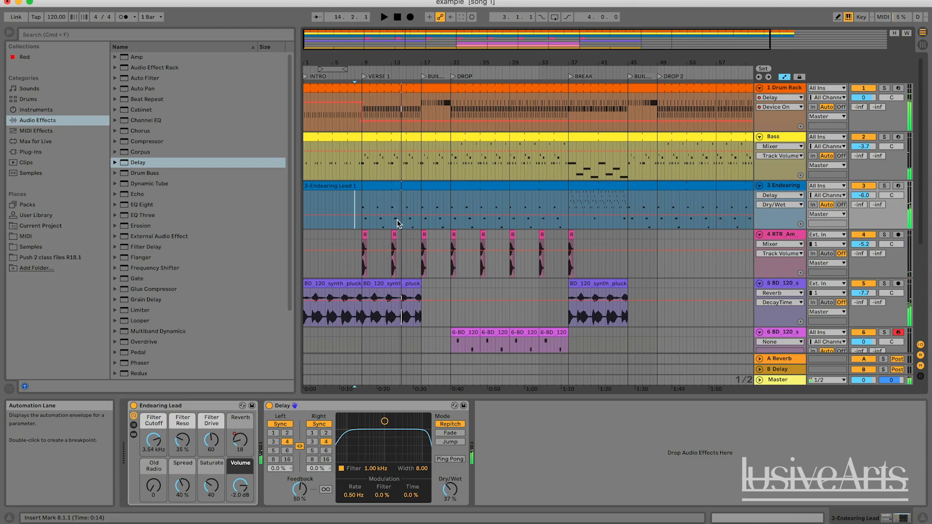
Step: Play the mix from just before DROP, setting the lead's track volume to -8.2 dB and track 8's to 0.5 dB
{"action": "left_click", "coordinate": [448, 204]}
{"action": "key", "text": "space"}
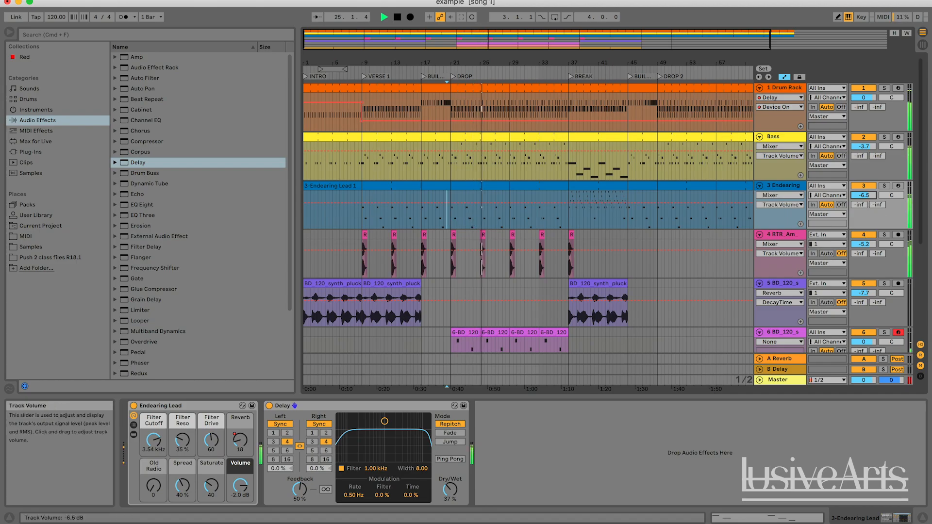
{"action": "scroll", "coordinate": [569, 223], "scroll_direction": "down", "scroll_amount": 1}
{"action": "scroll", "coordinate": [583, 223], "scroll_direction": "down", "scroll_amount": 10}
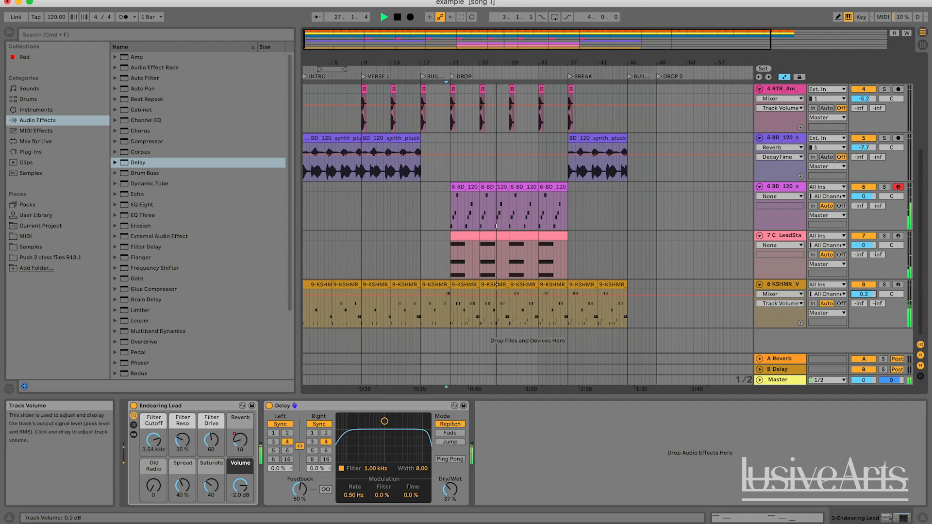
{"action": "scroll", "coordinate": [627, 241], "scroll_direction": "up", "scroll_amount": 8}
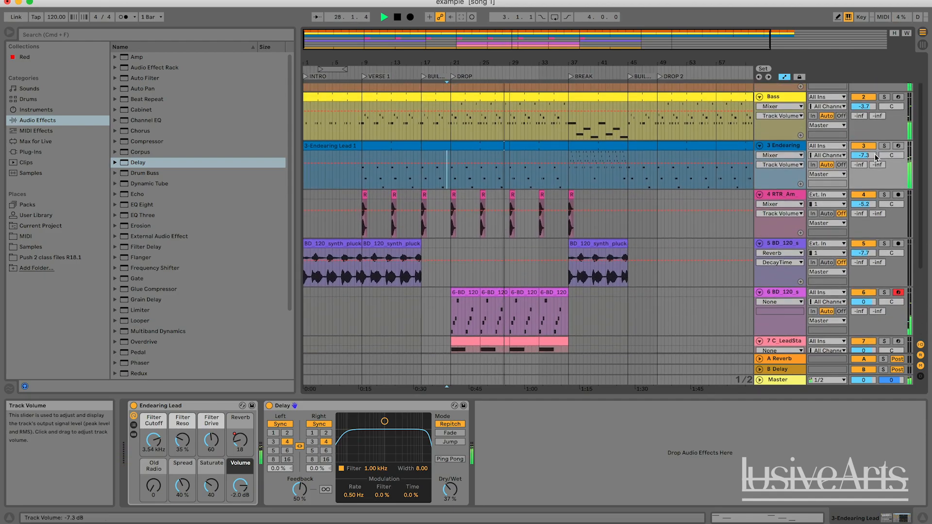
{"action": "scroll", "coordinate": [607, 188], "scroll_direction": "up", "scroll_amount": 2}
{"action": "scroll", "coordinate": [607, 183], "scroll_direction": "up", "scroll_amount": 1}
{"action": "scroll", "coordinate": [607, 184], "scroll_direction": "right", "scroll_amount": 2}
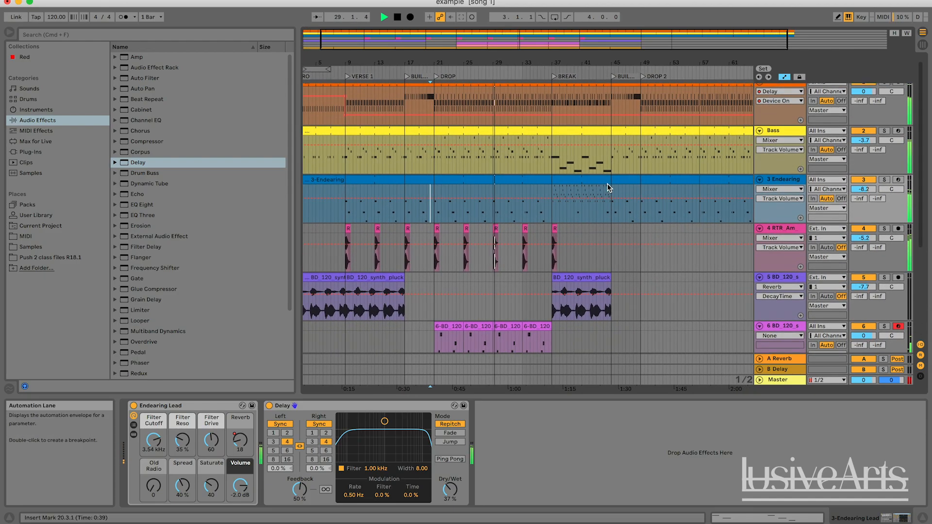
{"action": "scroll", "coordinate": [607, 184], "scroll_direction": "right", "scroll_amount": 2}
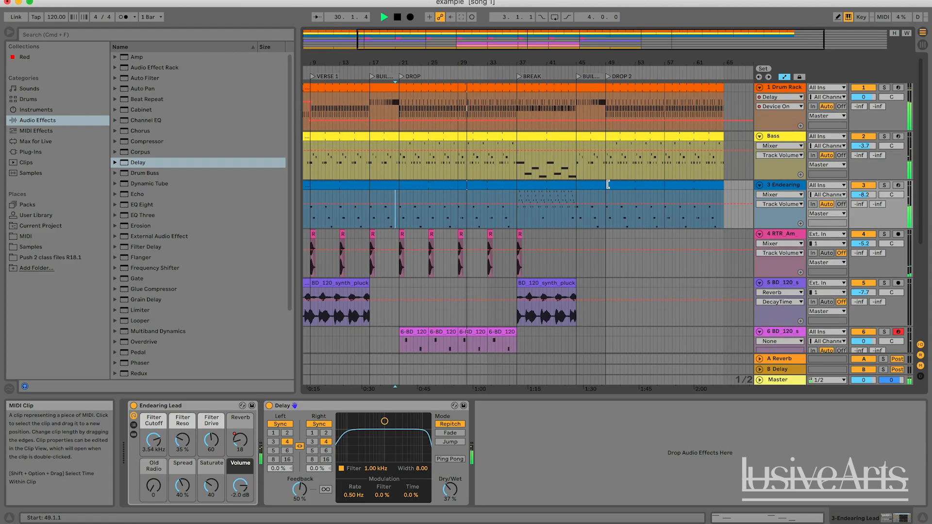
Step: Play from just before BREAK, solo the lead, and toggle its Delay off and on to compare the sound
{"action": "key", "text": "space"}
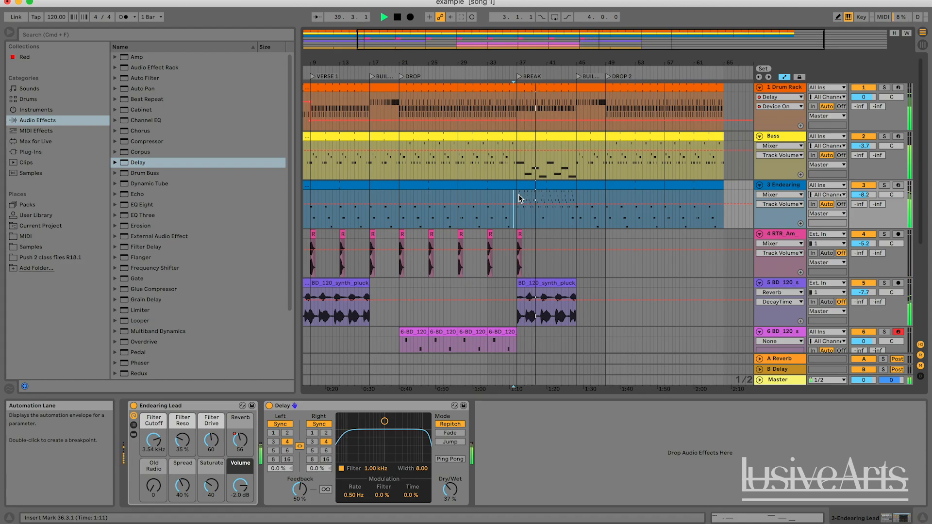
{"action": "left_click", "coordinate": [884, 185]}
{"action": "left_click", "coordinate": [269, 406]}
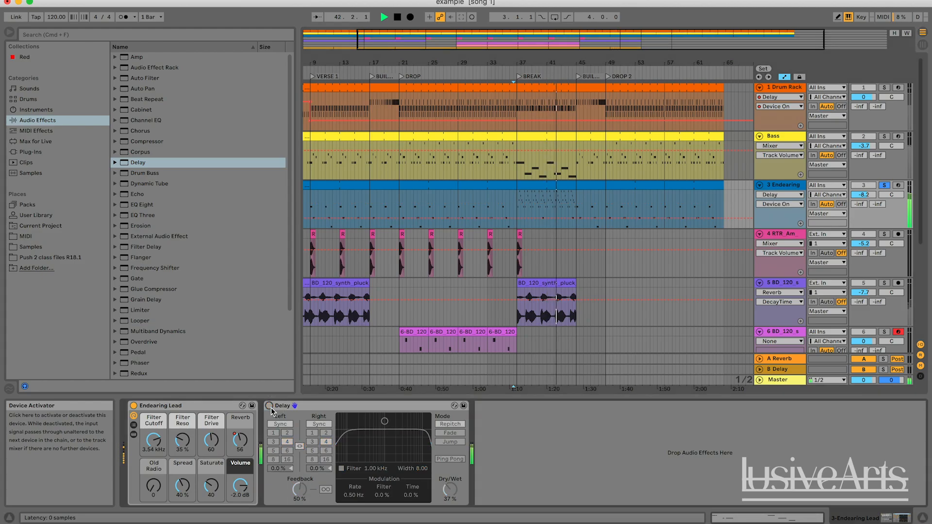
{"action": "left_click", "coordinate": [271, 407]}
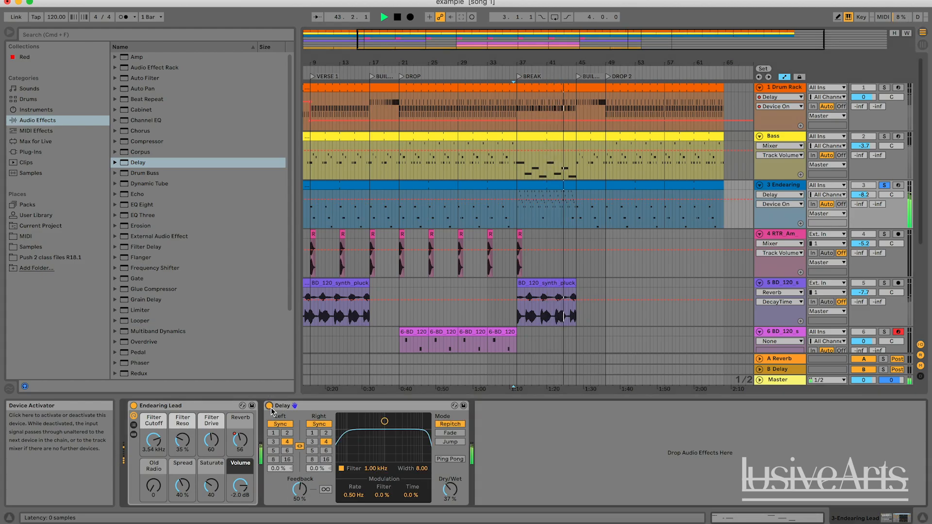
{"action": "left_click", "coordinate": [269, 406]}
{"action": "left_click", "coordinate": [270, 407]}
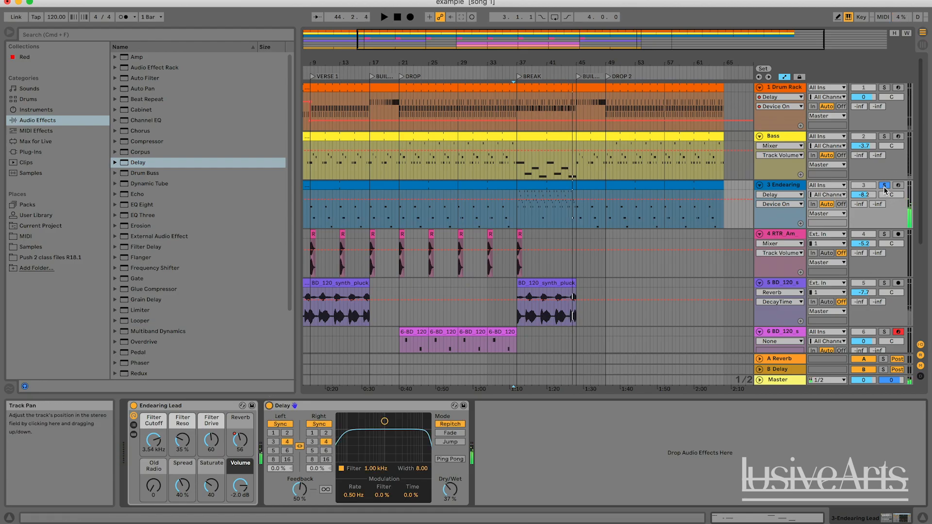
Step: Unsolo the lead, play the full mix from bar 35 through BREAK, and stop playback
{"action": "left_click", "coordinate": [884, 186]}
{"action": "left_click", "coordinate": [503, 215]}
{"action": "key", "text": "space"}
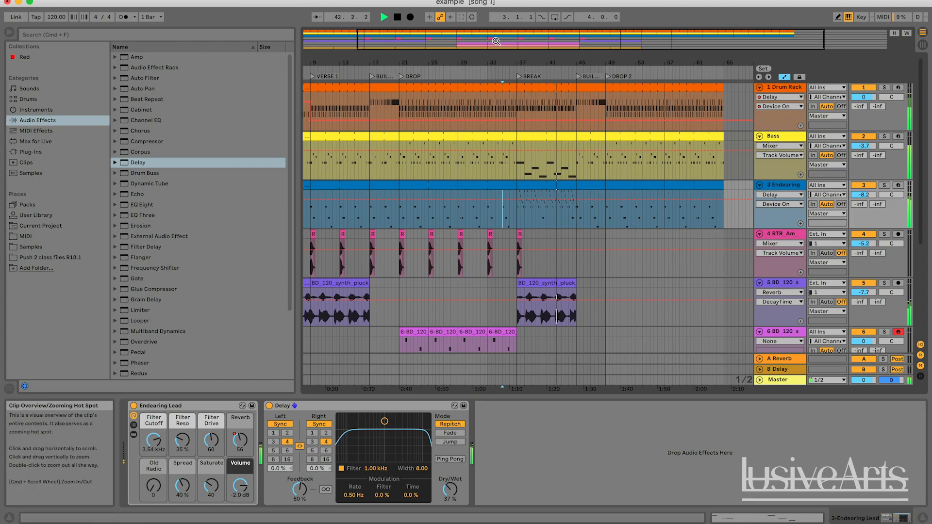
{"action": "double_click", "coordinate": [477, 41]}
{"action": "key", "text": "space"}
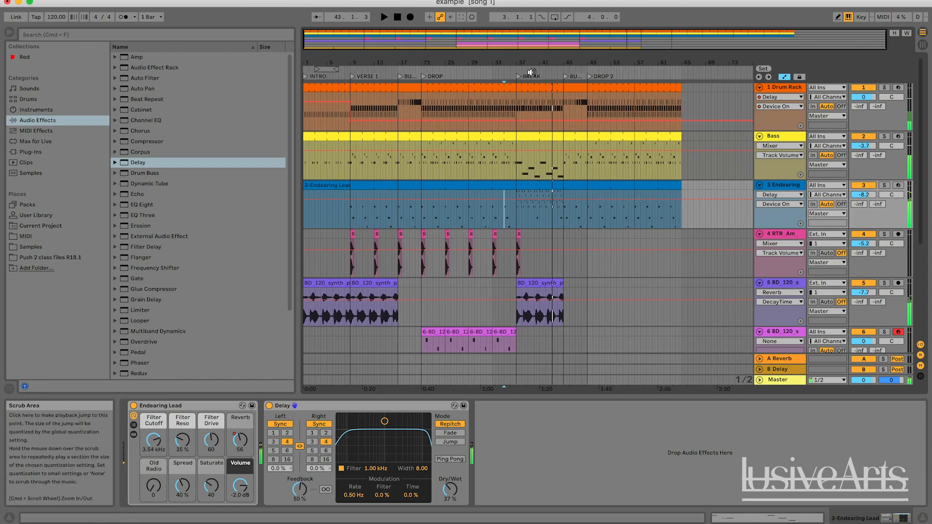
Step: Audition the mix from the BREAK and DROP locators to compare the two sections
{"action": "scroll", "coordinate": [554, 195], "scroll_direction": "down", "scroll_amount": 3}
{"action": "scroll", "coordinate": [553, 195], "scroll_direction": "up", "scroll_amount": 3}
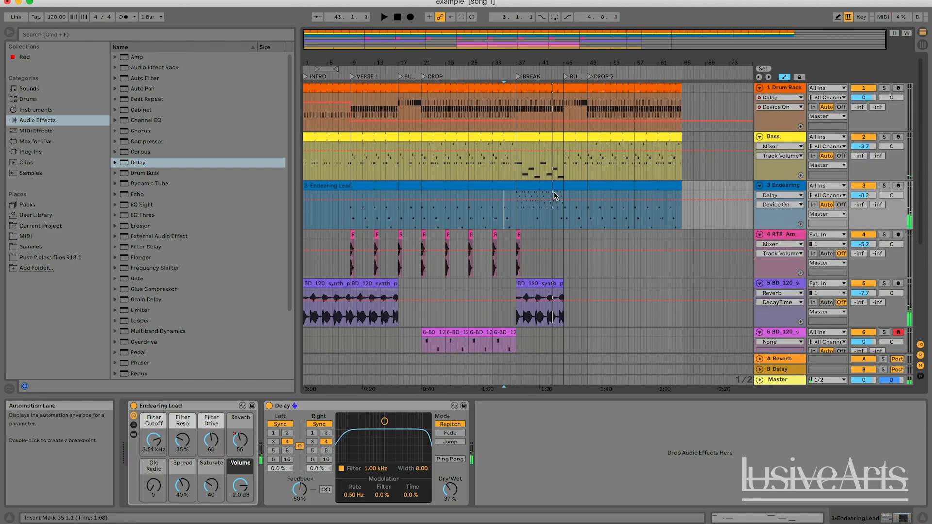
{"action": "scroll", "coordinate": [559, 223], "scroll_direction": "down", "scroll_amount": 3}
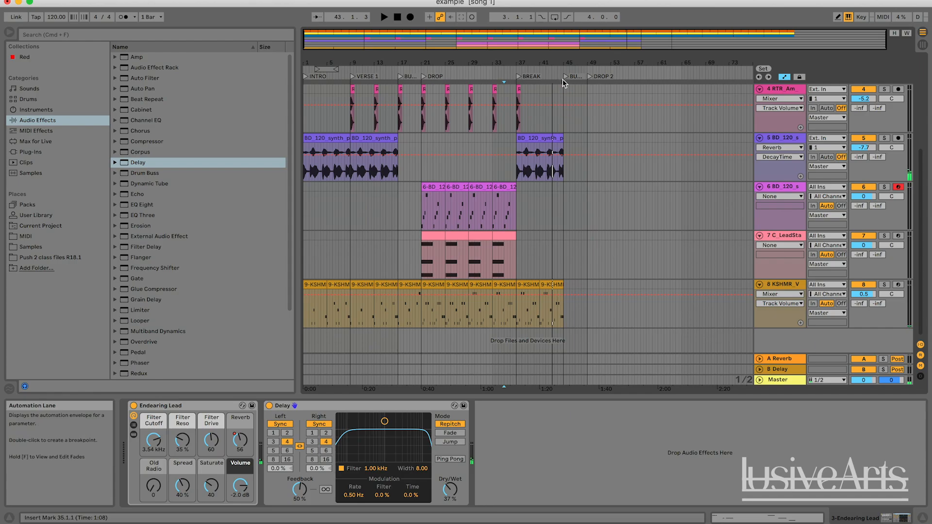
{"action": "scroll", "coordinate": [524, 79], "scroll_direction": "up", "scroll_amount": 2}
{"action": "double_click", "coordinate": [523, 79]}
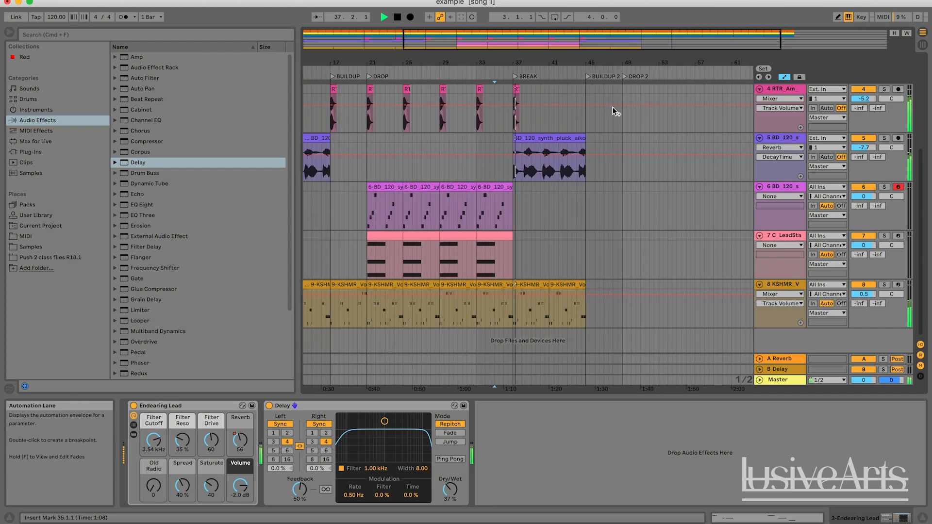
{"action": "left_click", "coordinate": [371, 75]}
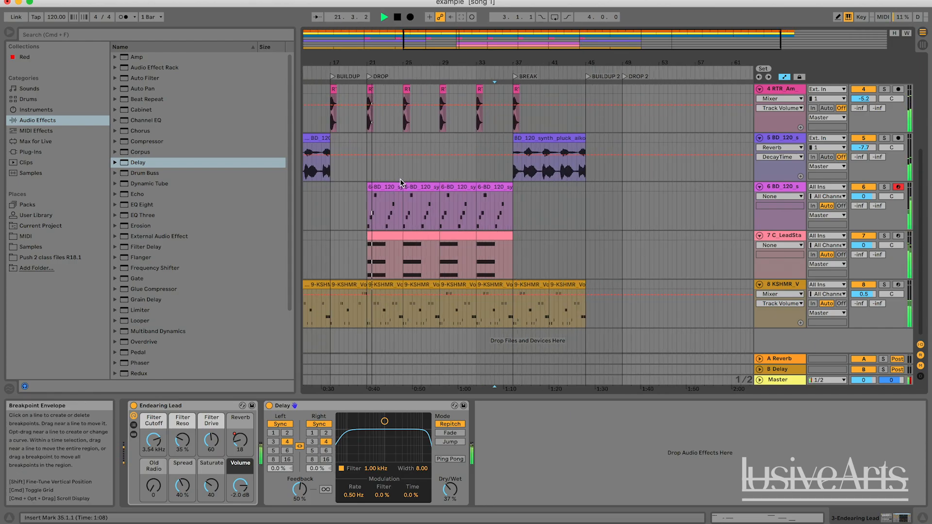
{"action": "scroll", "coordinate": [408, 197], "scroll_direction": "up", "scroll_amount": 5}
{"action": "scroll", "coordinate": [424, 197], "scroll_direction": "down", "scroll_amount": 5}
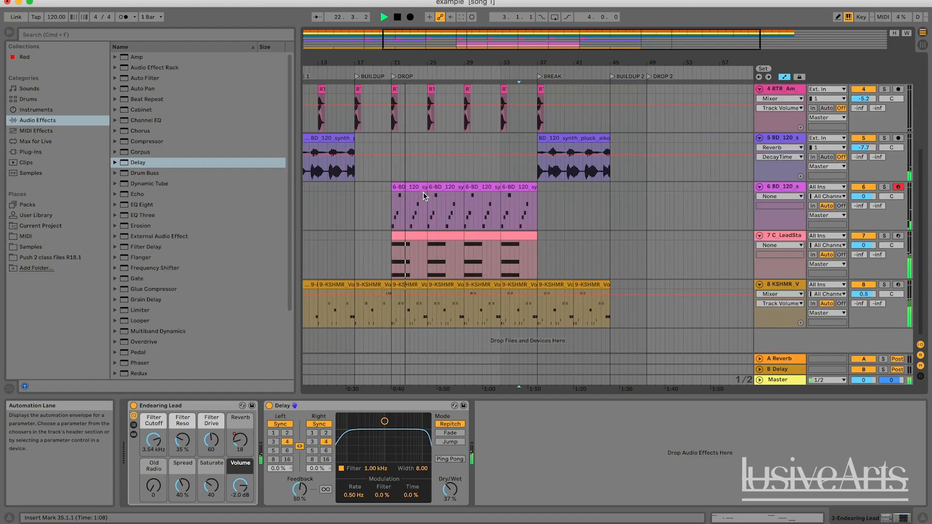
{"action": "scroll", "coordinate": [423, 196], "scroll_direction": "up", "scroll_amount": 5}
{"action": "key", "text": "space"}
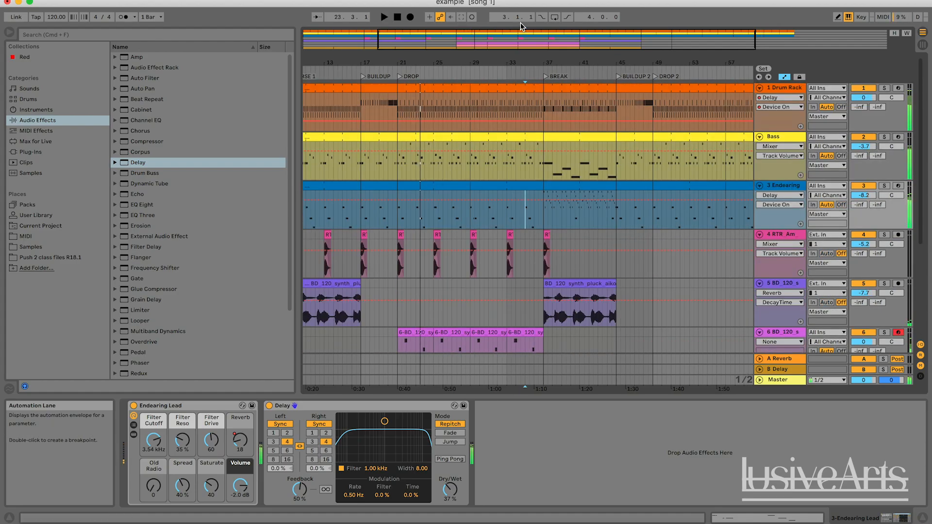
Step: Look over the arrangement's tracks and view the devices on the Bass and Drum Rack tracks
{"action": "left_click_drag", "start_coordinate": [525, 36], "coordinate": [450, 36]}
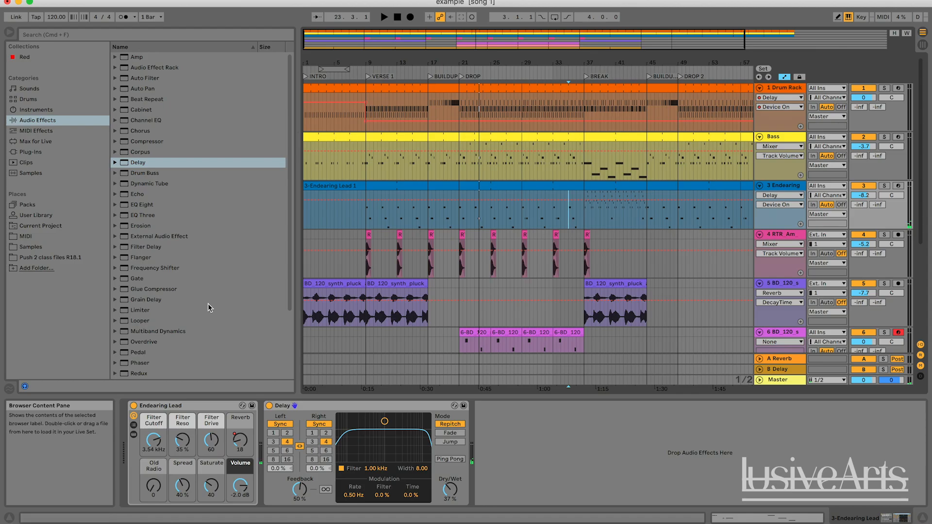
{"action": "scroll", "coordinate": [211, 306], "scroll_direction": "down", "scroll_amount": 5}
{"action": "scroll", "coordinate": [212, 307], "scroll_direction": "up", "scroll_amount": 5}
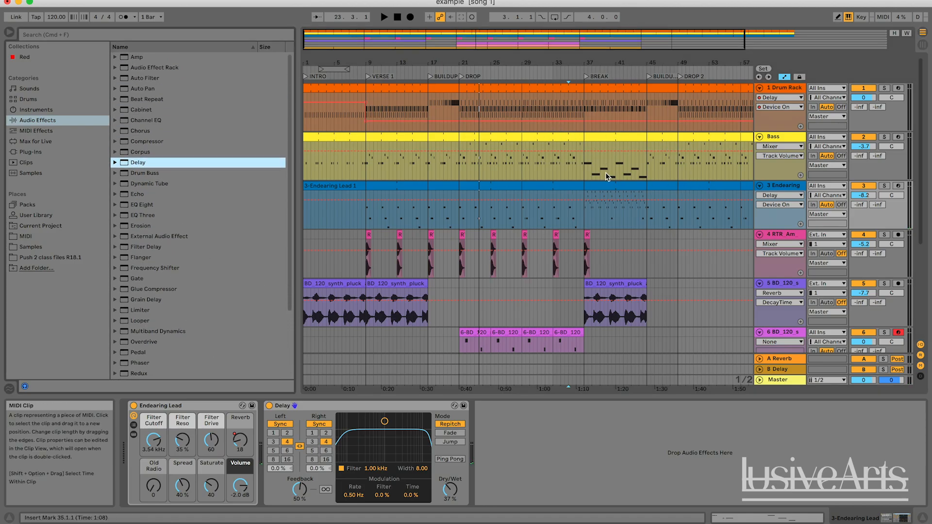
{"action": "scroll", "coordinate": [730, 339], "scroll_direction": "down", "scroll_amount": 5}
{"action": "scroll", "coordinate": [730, 339], "scroll_direction": "up", "scroll_amount": 5}
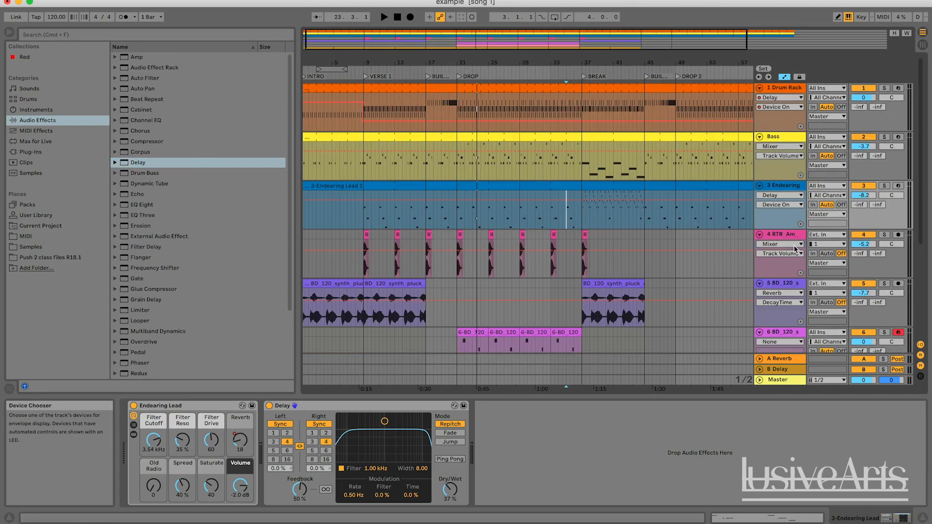
{"action": "scroll", "coordinate": [795, 248], "scroll_direction": "down", "scroll_amount": 2}
{"action": "scroll", "coordinate": [795, 248], "scroll_direction": "down", "scroll_amount": 3}
{"action": "scroll", "coordinate": [786, 194], "scroll_direction": "up", "scroll_amount": 5}
{"action": "left_click", "coordinate": [782, 137]}
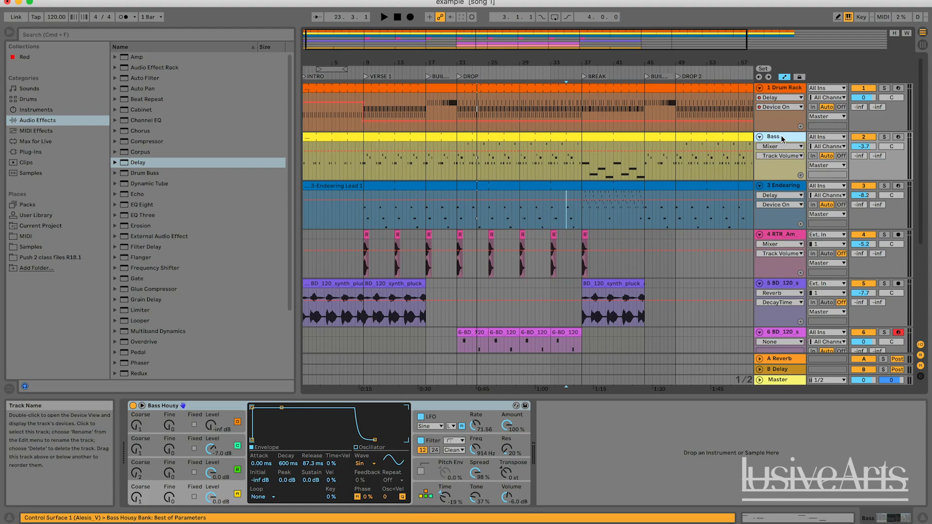
{"action": "left_click", "coordinate": [783, 88]}
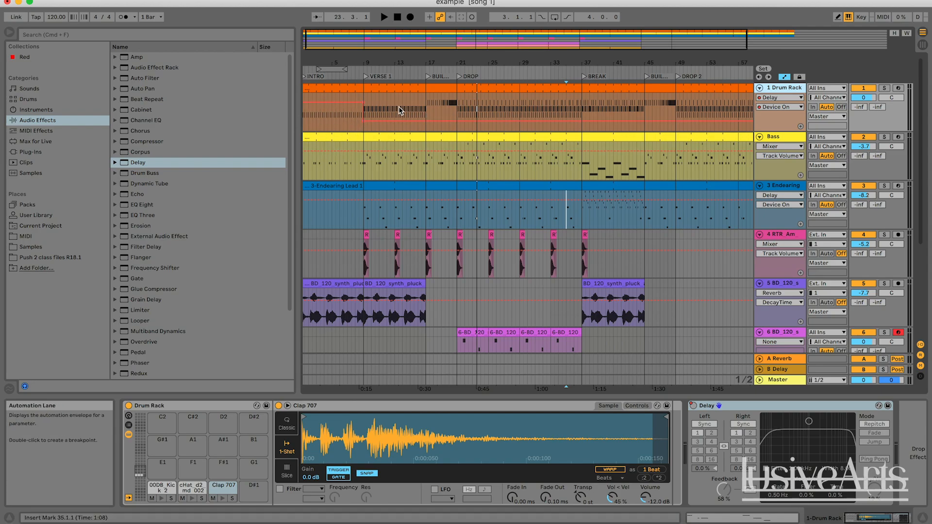
Step: Play the mix briefly from DROP at bar 21, stop it, and look through the available audio effects
{"action": "left_click", "coordinate": [450, 107]}
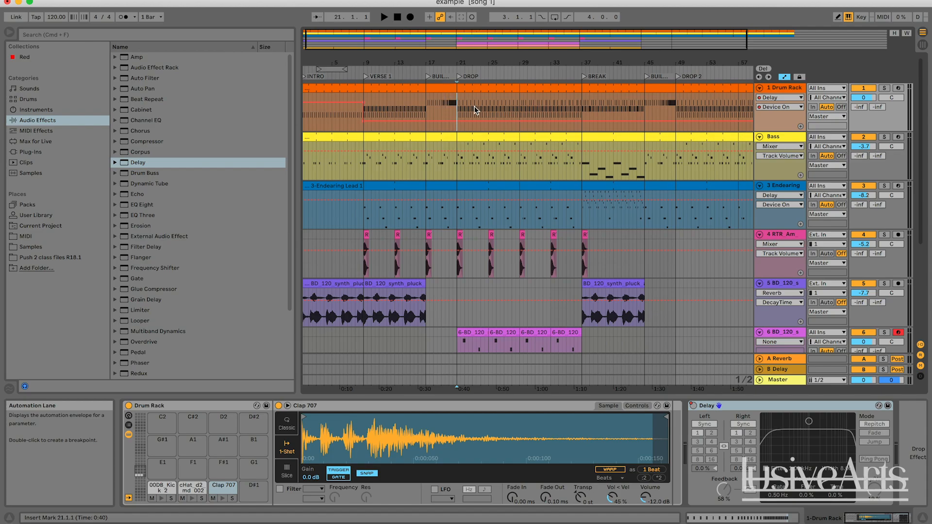
{"action": "key", "text": "space"}
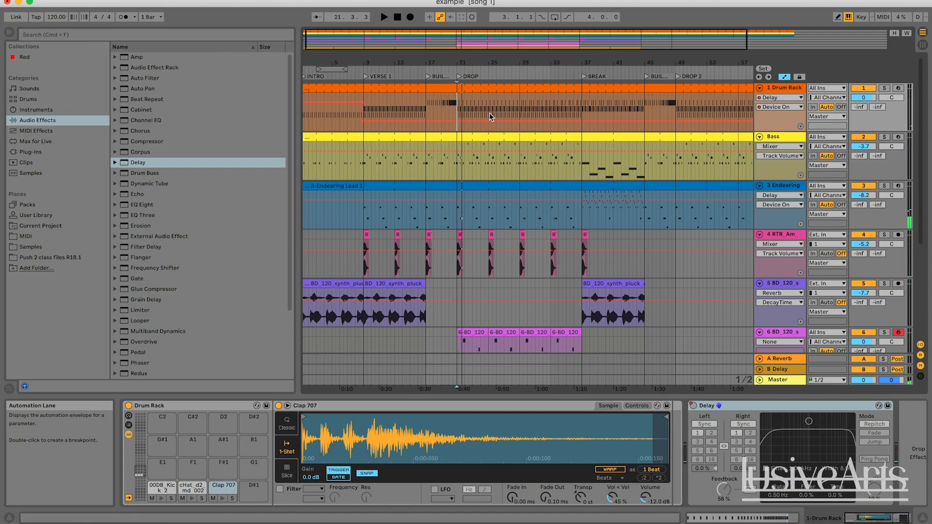
{"action": "scroll", "coordinate": [178, 298], "scroll_direction": "down", "scroll_amount": 4}
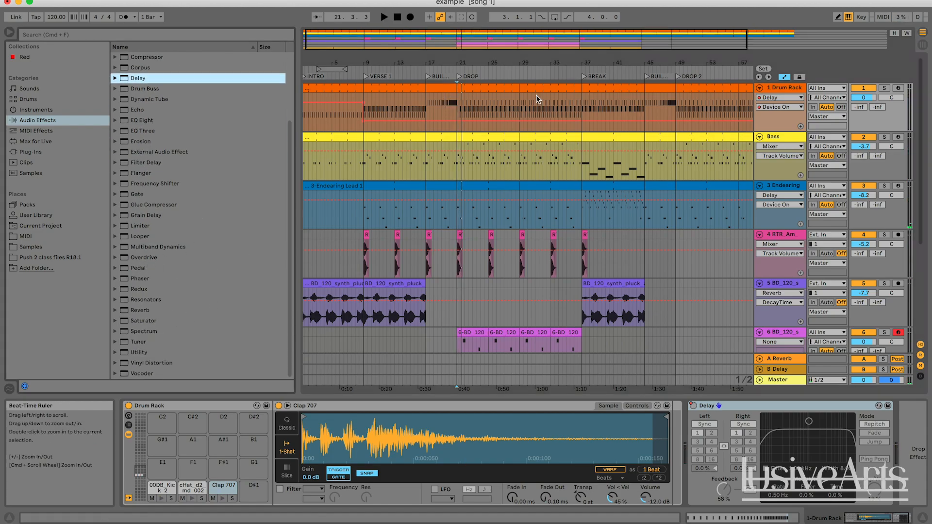
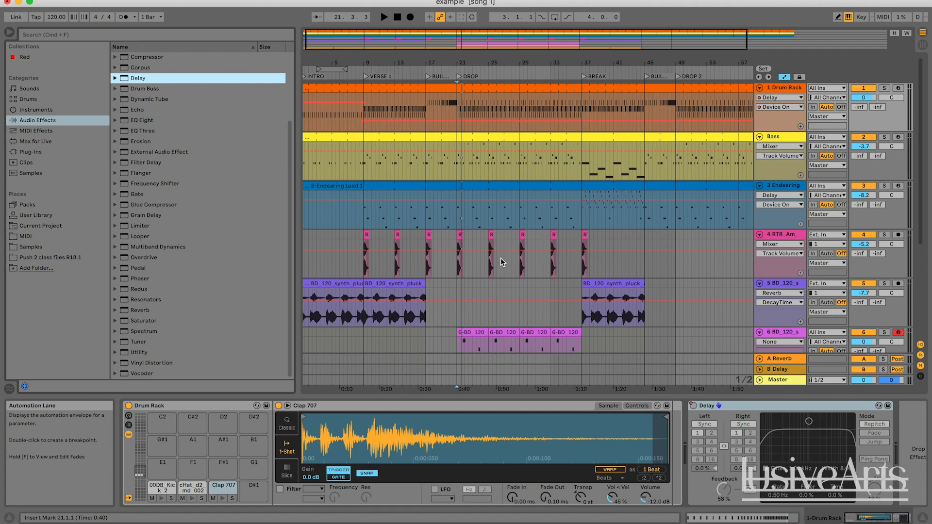
Step: Play the mix from the build into DROP, listen to the track 6 synth pluck soloed, and view its sample device
{"action": "scroll", "coordinate": [528, 237], "scroll_direction": "down", "scroll_amount": 5}
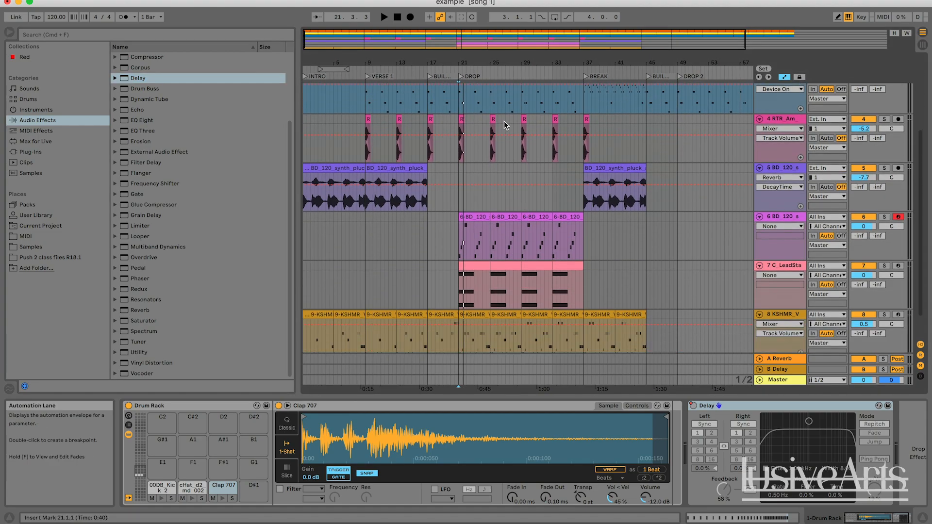
{"action": "left_click", "coordinate": [430, 71]}
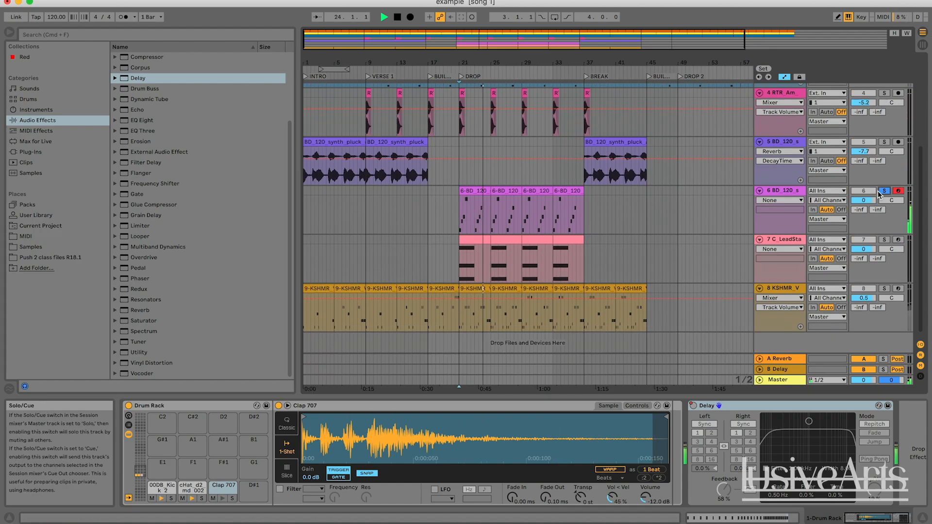
{"action": "key", "text": "space"}
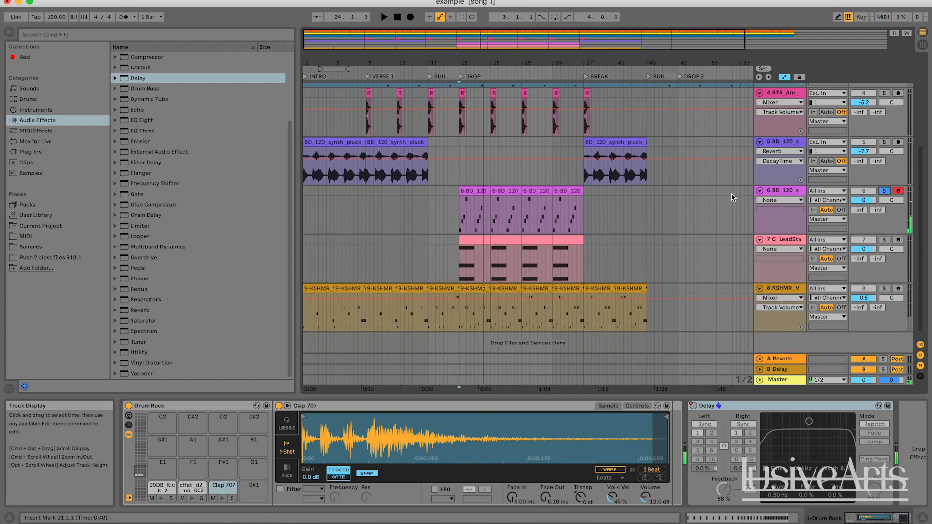
{"action": "left_click", "coordinate": [786, 193]}
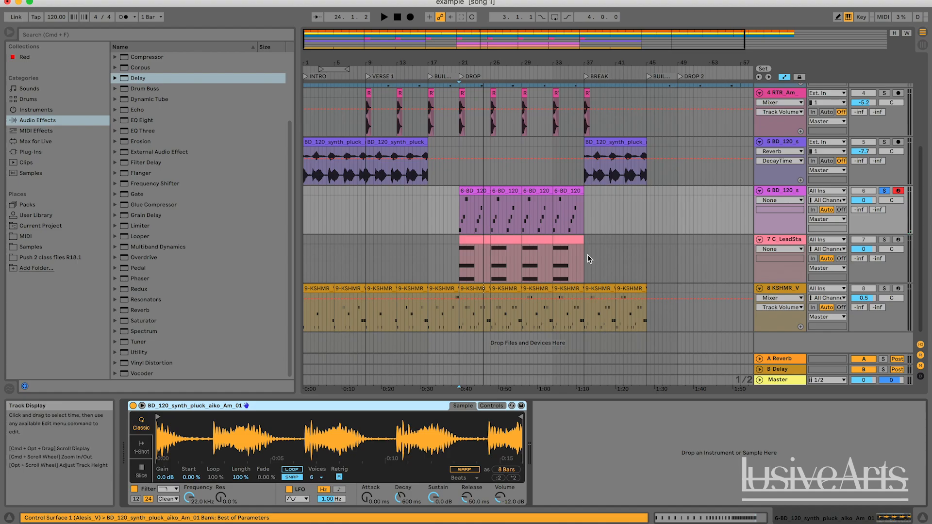
{"action": "left_click", "coordinate": [455, 221]}
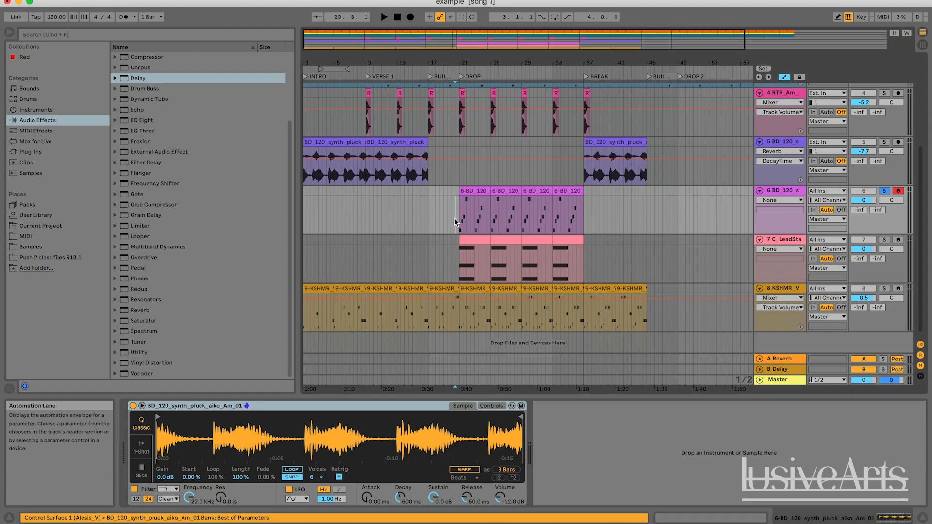
Step: Unsolo the track 6 synth pluck, audition the C_LeadStab2 track soloed in DROP, and view its sample device
{"action": "left_click", "coordinate": [885, 192]}
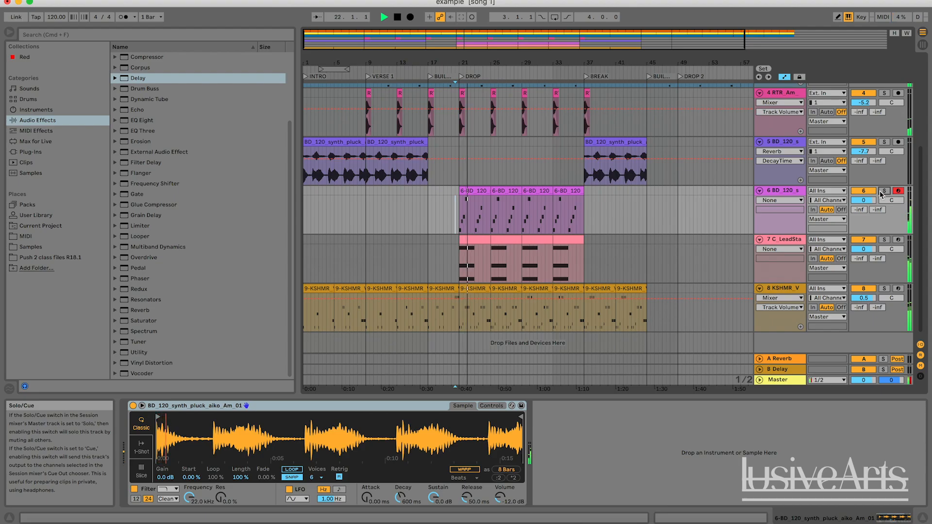
{"action": "left_click", "coordinate": [884, 240]}
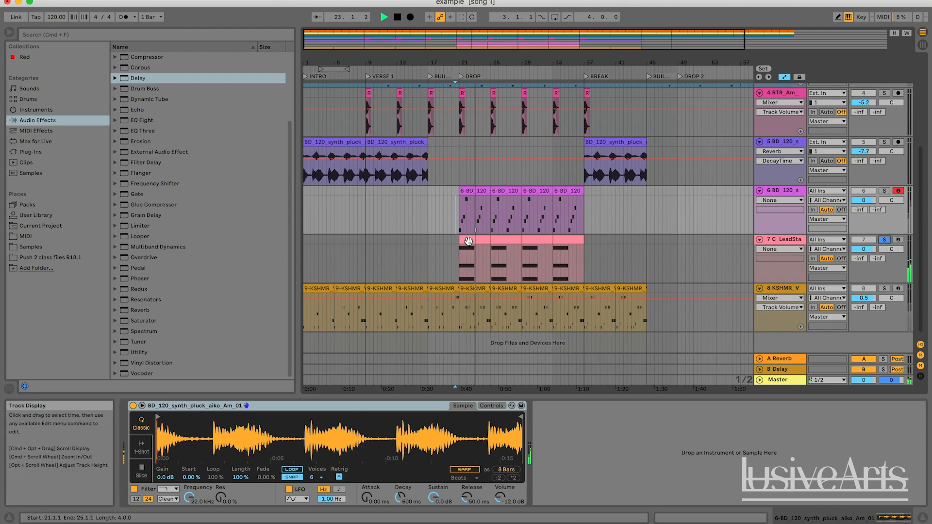
{"action": "left_click", "coordinate": [473, 239]}
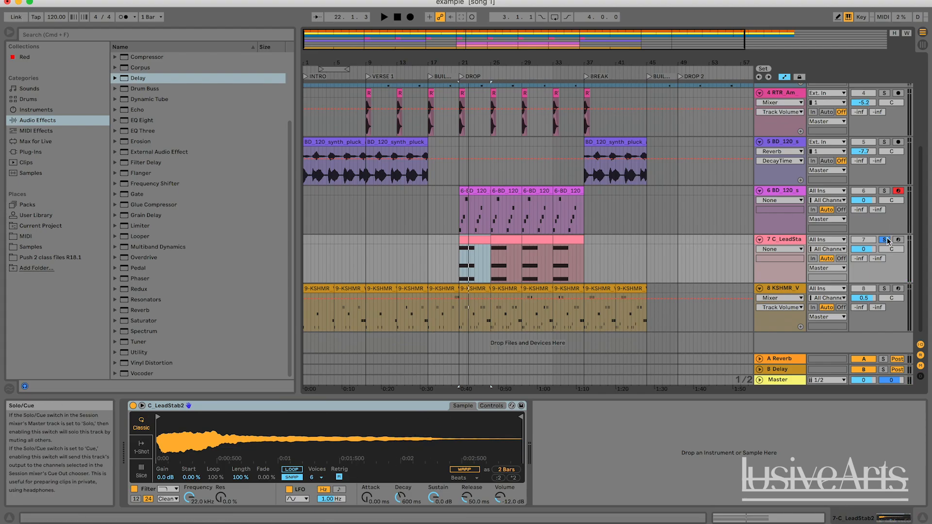
{"action": "key", "text": "space"}
Step: Play the full mix through DROP with the lead stab unsoloed while looking over the tracks, and stop playback
{"action": "left_click", "coordinate": [635, 260]}
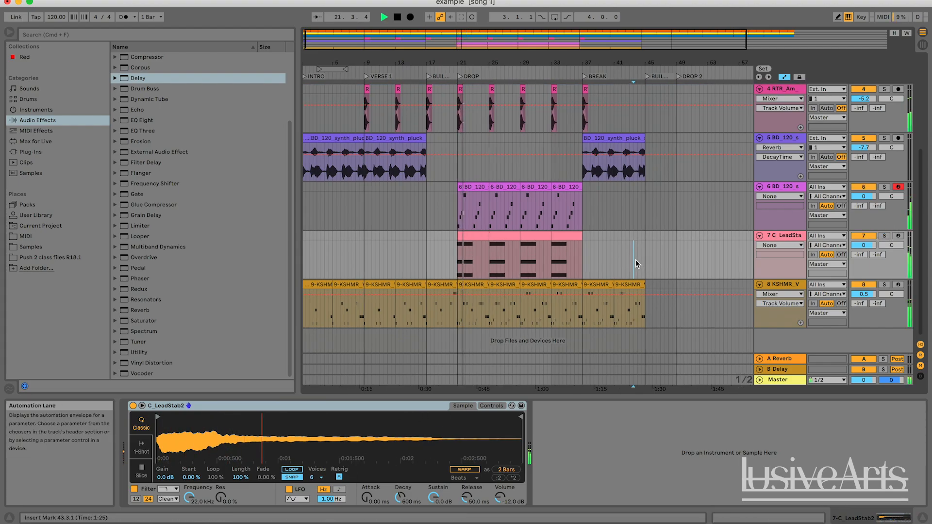
{"action": "scroll", "coordinate": [636, 260], "scroll_direction": "up", "scroll_amount": 5}
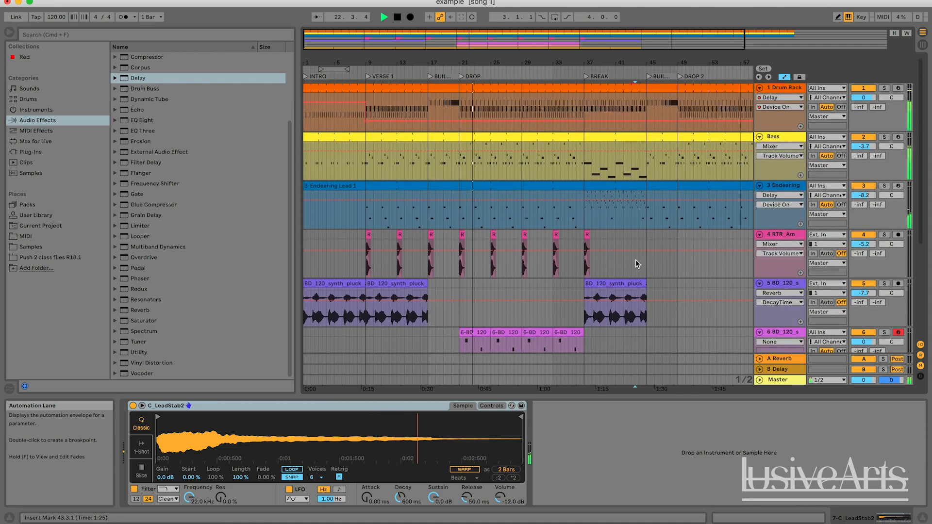
{"action": "scroll", "coordinate": [635, 260], "scroll_direction": "down", "scroll_amount": 5}
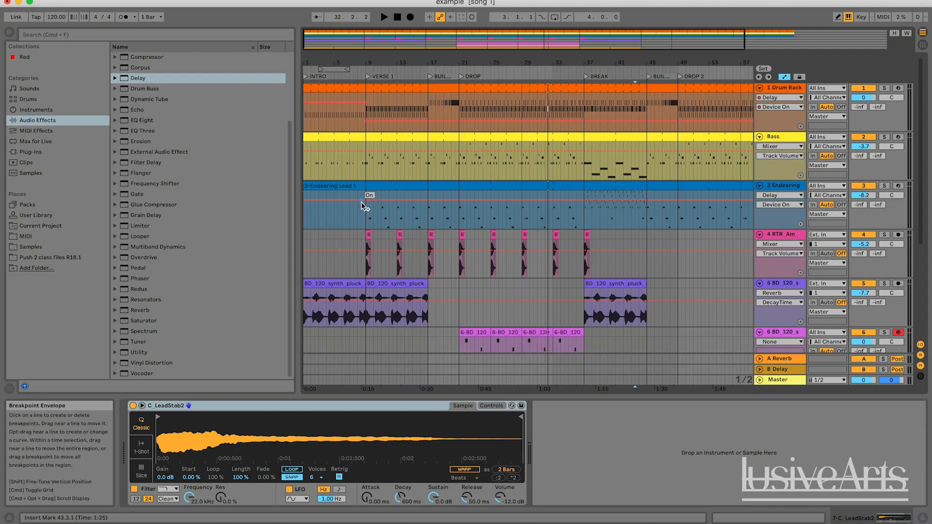
{"action": "scroll", "coordinate": [216, 129], "scroll_direction": "up", "scroll_amount": 3}
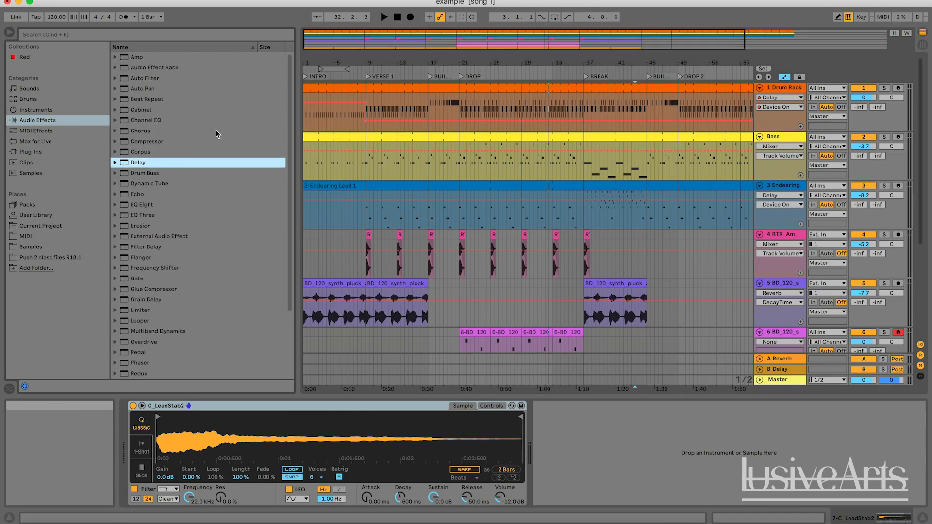
Step: Pick out the Auto Pan audio effect and look over the arrangement for a track to use it on
{"action": "left_click", "coordinate": [153, 90]}
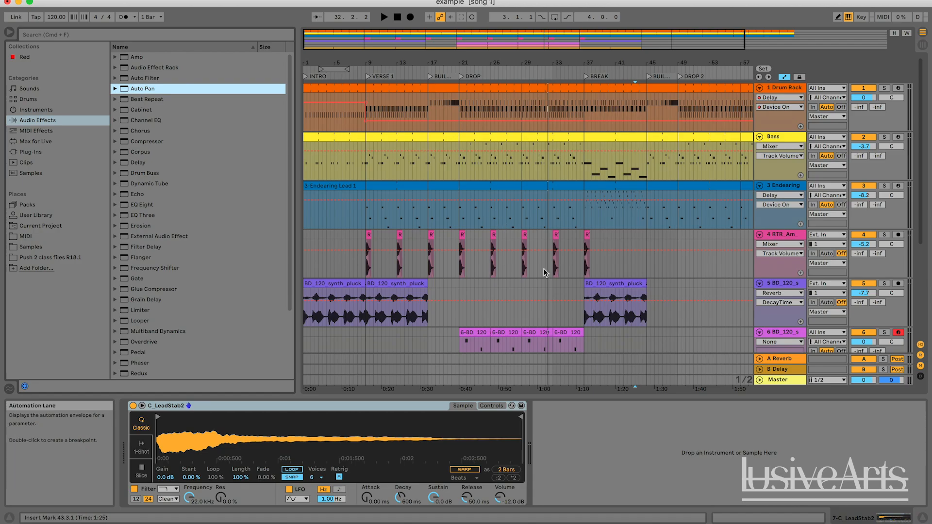
{"action": "scroll", "coordinate": [546, 273], "scroll_direction": "down", "scroll_amount": 5}
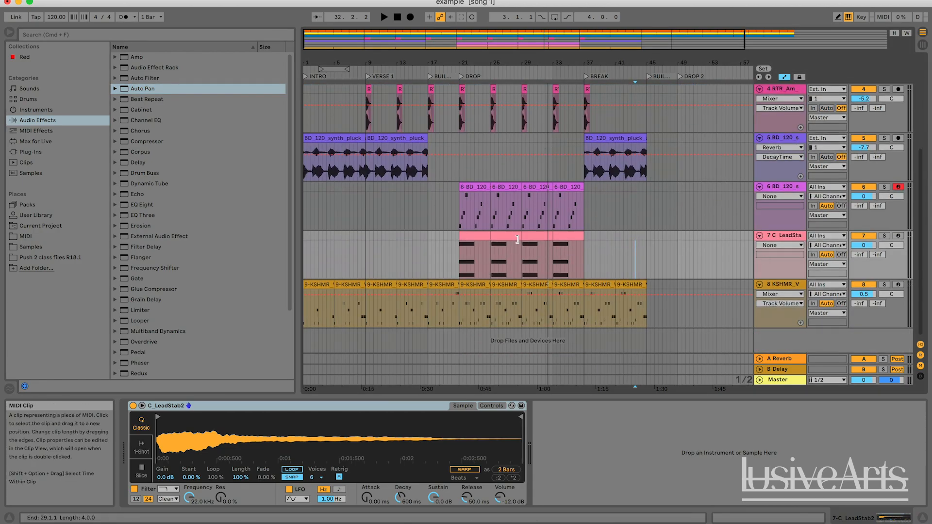
{"action": "scroll", "coordinate": [527, 240], "scroll_direction": "right", "scroll_amount": 2}
{"action": "scroll", "coordinate": [527, 239], "scroll_direction": "left", "scroll_amount": 2}
{"action": "scroll", "coordinate": [369, 176], "scroll_direction": "up", "scroll_amount": 4}
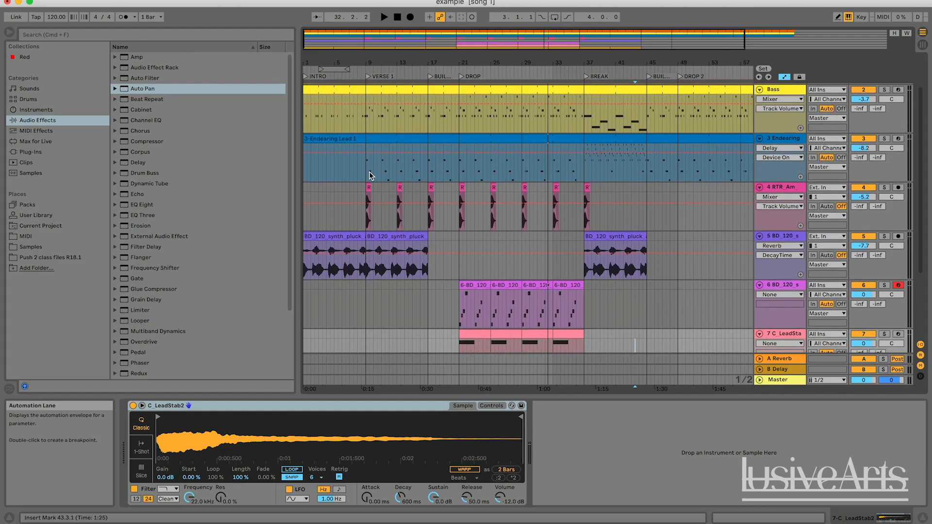
Step: Play from VERSE 1 at bar 9, solo the track 5 synth pluck, view its devices, and stop playback
{"action": "left_click", "coordinate": [370, 227]}
{"action": "key", "text": "space"}
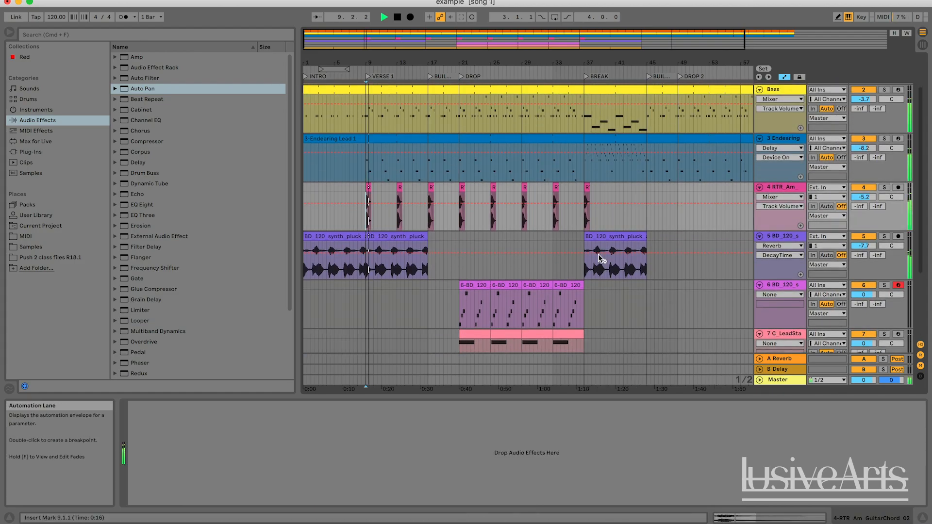
{"action": "left_click", "coordinate": [883, 236]}
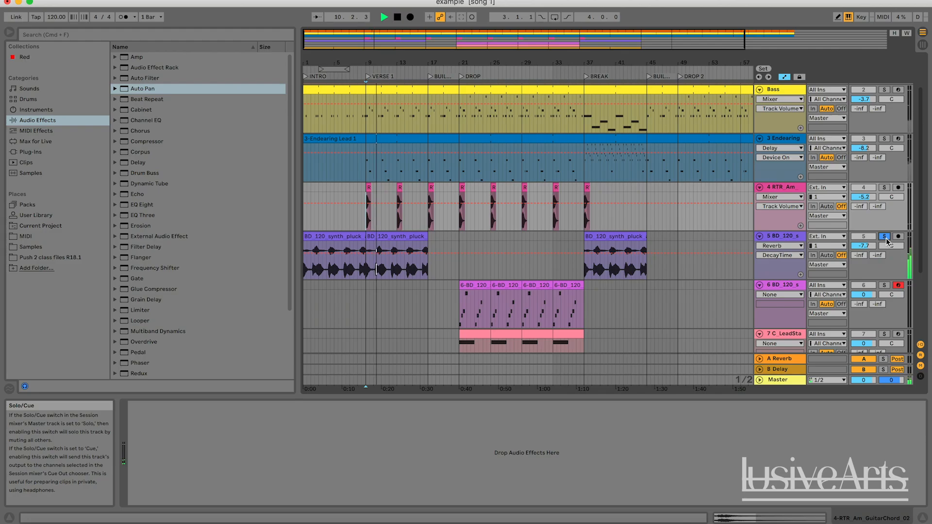
{"action": "scroll", "coordinate": [885, 238], "scroll_direction": "down", "scroll_amount": 3}
{"action": "scroll", "coordinate": [886, 238], "scroll_direction": "down", "scroll_amount": 1}
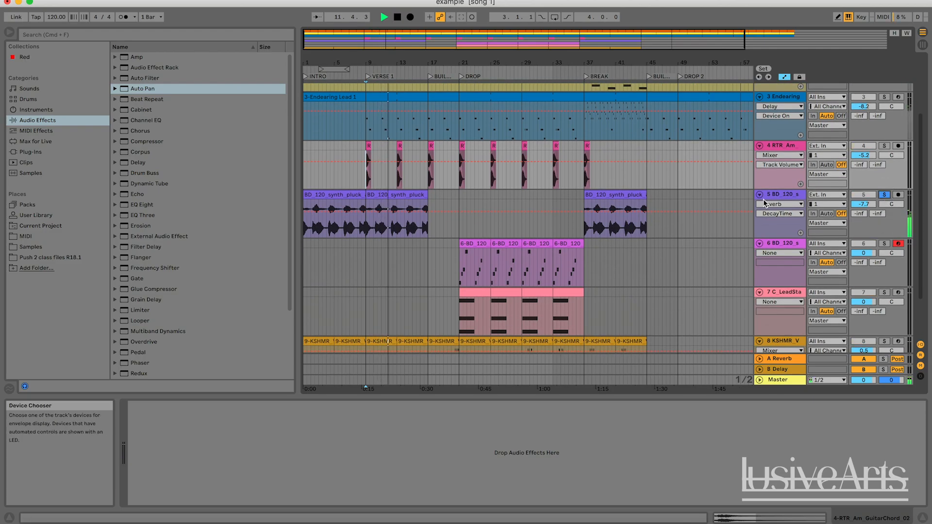
{"action": "left_click", "coordinate": [782, 195]}
{"action": "key", "text": "space"}
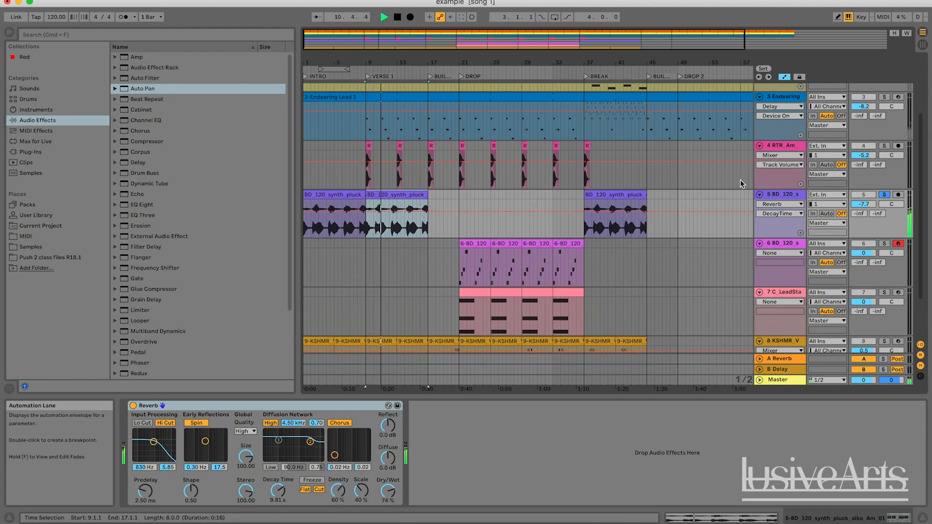
Step: Add an Auto Pan after the Reverb on the track 5 synth pluck and listen to the soloed track from VERSE 1
{"action": "left_click", "coordinate": [143, 90]}
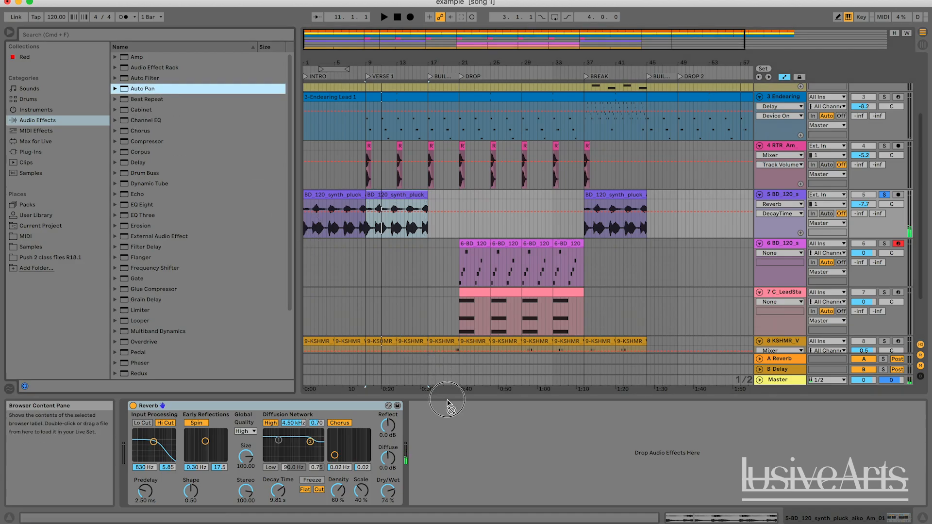
{"action": "left_click_drag", "start_coordinate": [447, 403], "coordinate": [472, 463]}
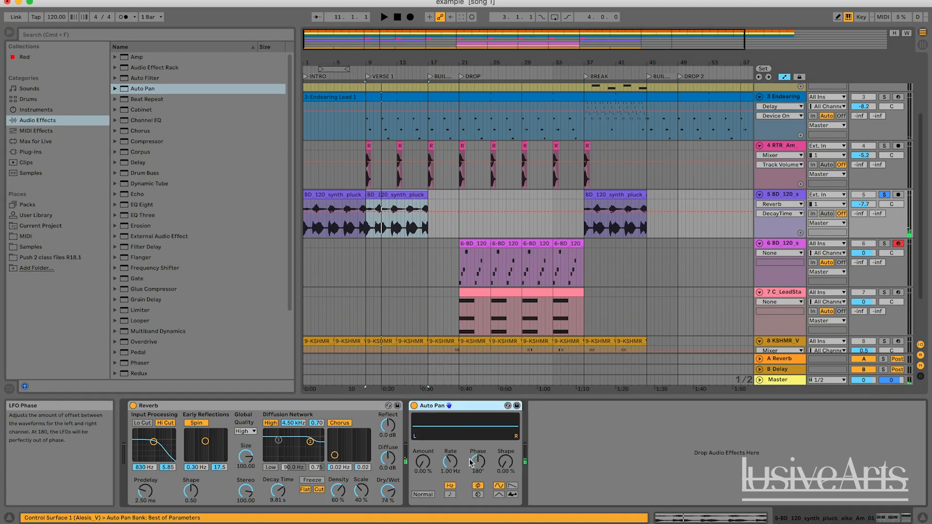
{"action": "left_click", "coordinate": [475, 410]}
{"action": "key", "text": "space"}
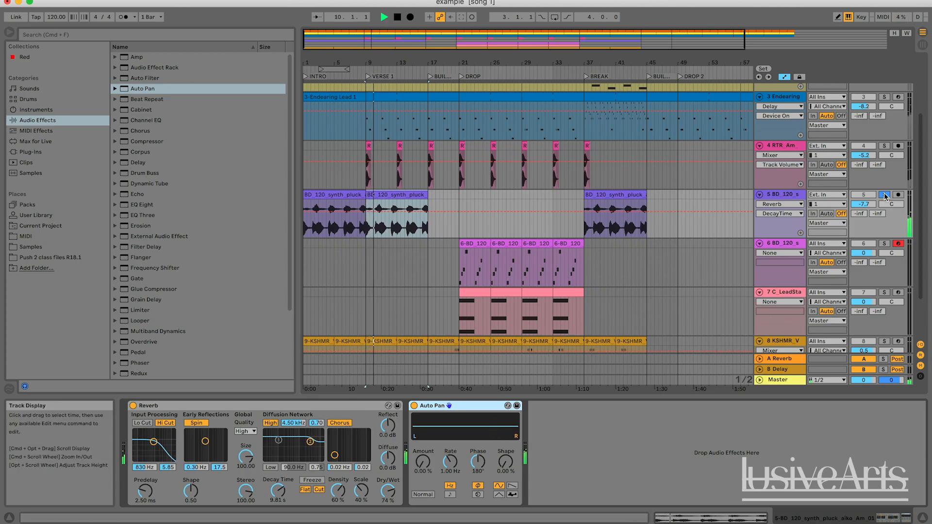
{"action": "key", "text": "space"}
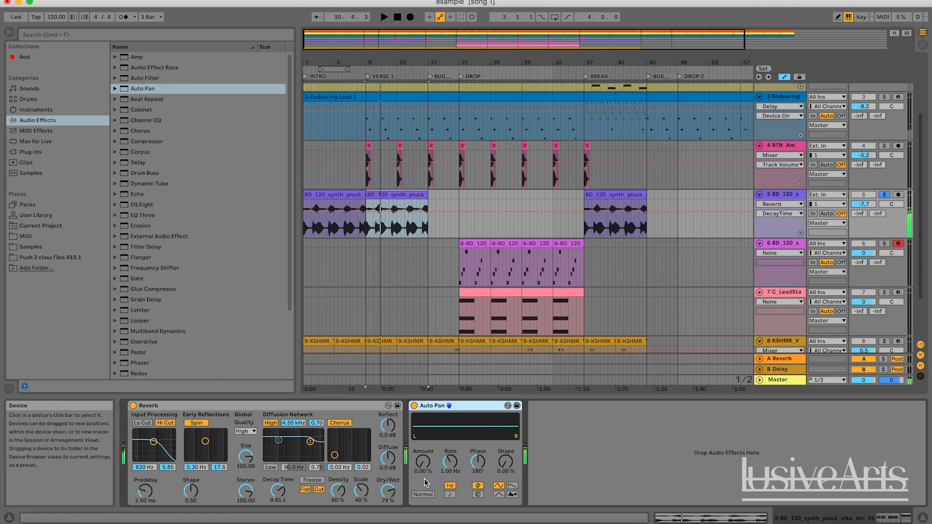
Step: Set the Auto Pan's Amount to 100% on the synth pluck while auditioning the panning
{"action": "key", "text": "space"}
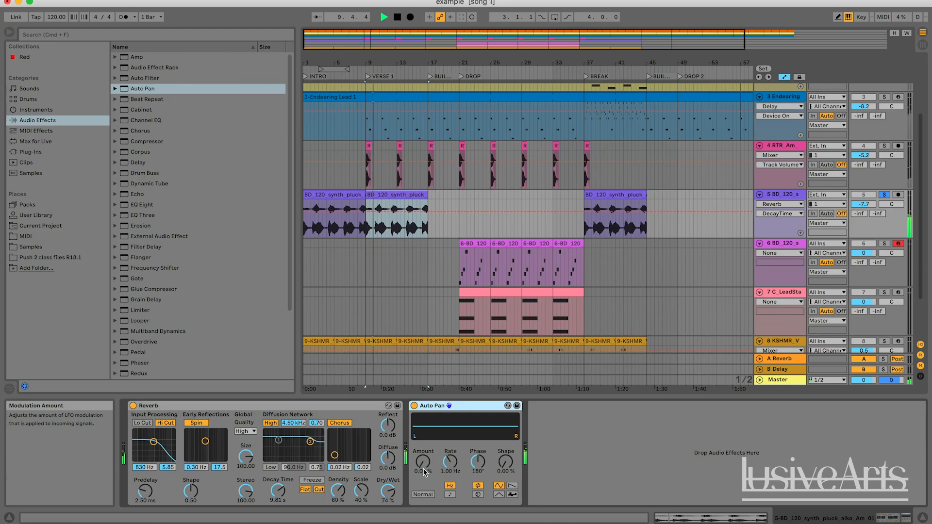
{"action": "left_click_drag", "start_coordinate": [424, 471], "coordinate": [424, 415]}
{"action": "key", "text": "space"}
{"action": "key", "text": "space"}
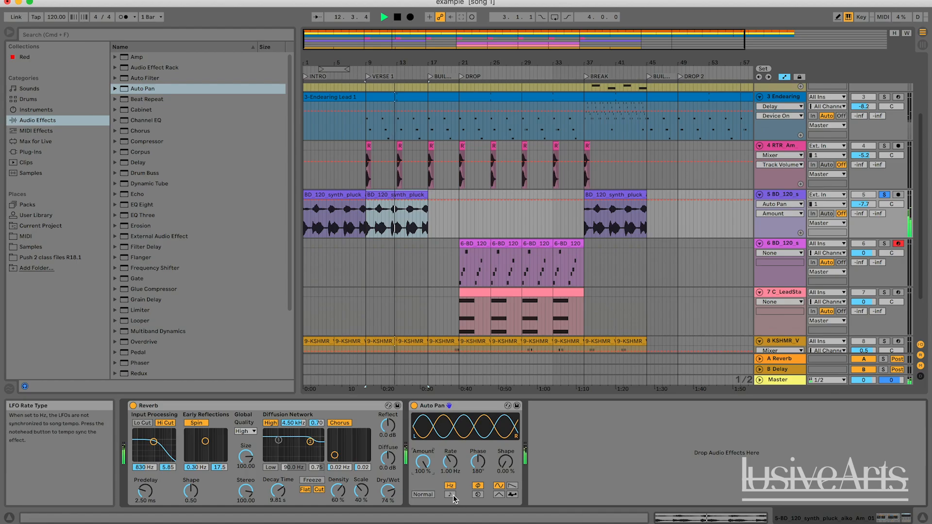
Step: Sync the Auto Pan's LFO rate to the song tempo and set the Rate to 1 during playback
{"action": "key", "text": "space"}
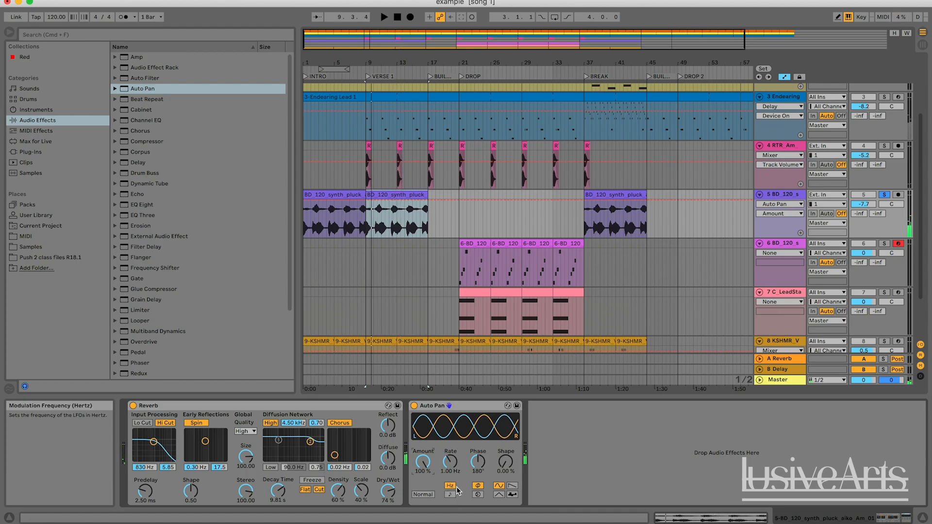
{"action": "left_click", "coordinate": [451, 494]}
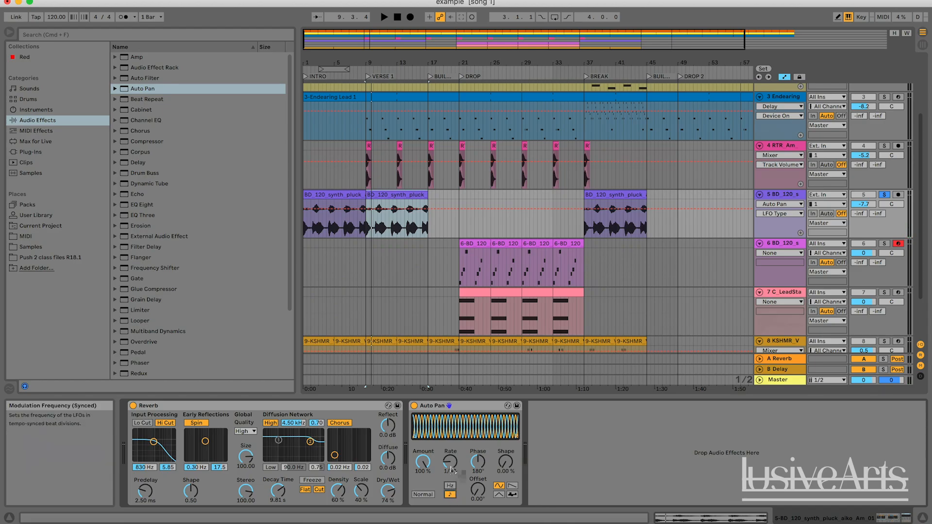
{"action": "key", "text": "space"}
{"action": "left_click_drag", "start_coordinate": [450, 467], "coordinate": [450, 434]}
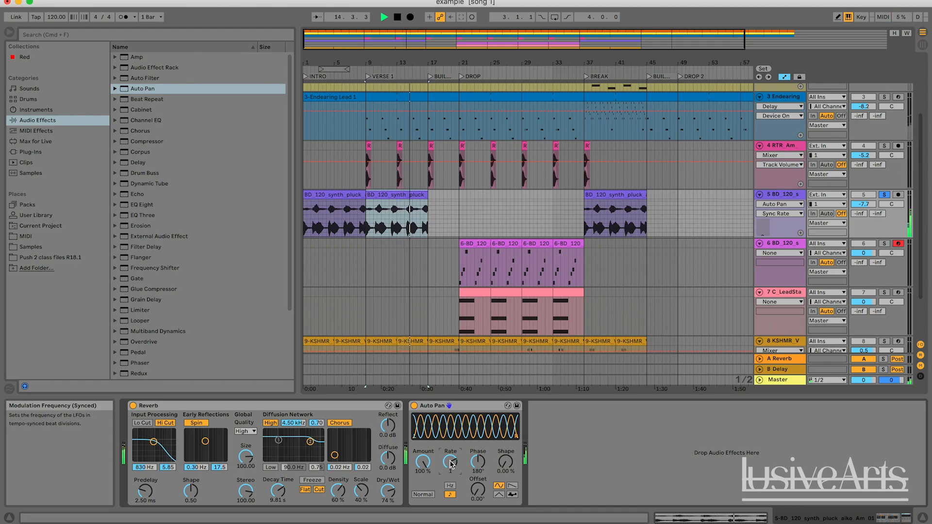
Step: Try a harder Auto Pan waveform, settle its Shape at 12.7%, and stop playback
{"action": "left_click_drag", "start_coordinate": [505, 462], "coordinate": [506, 440]}
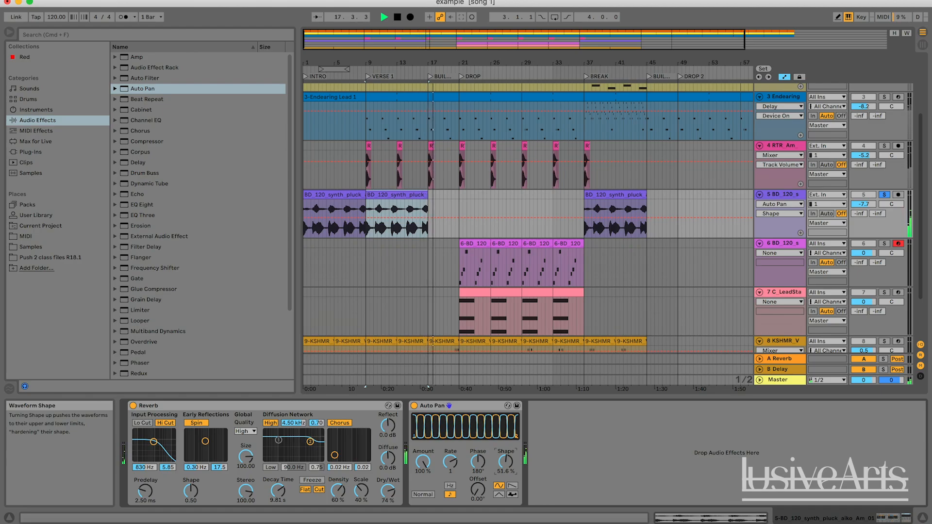
{"action": "left_click_drag", "start_coordinate": [505, 462], "coordinate": [506, 480]}
{"action": "key", "text": "space"}
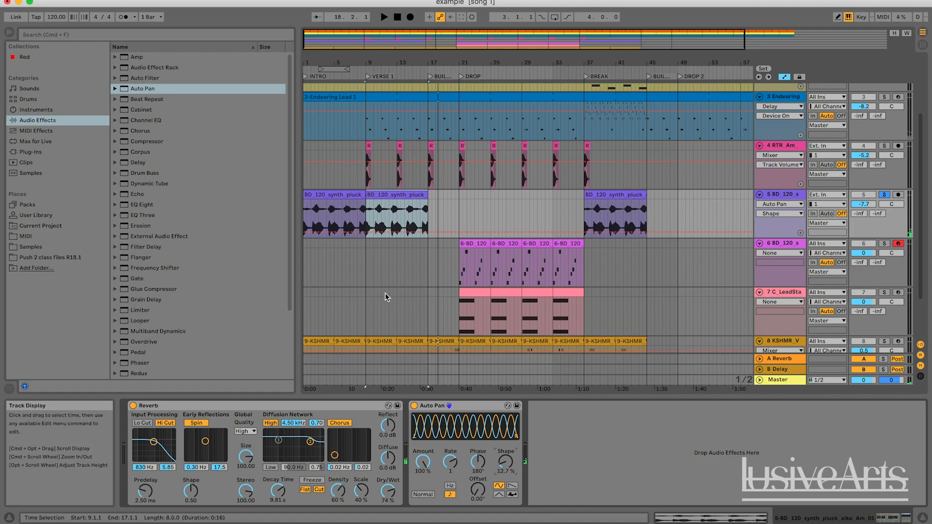
Step: Replay VERSE 1 from bar 9, unsolo the synth pluck to hear the panning in the full mix, and stop playback
{"action": "left_click", "coordinate": [373, 195]}
{"action": "key", "text": "space"}
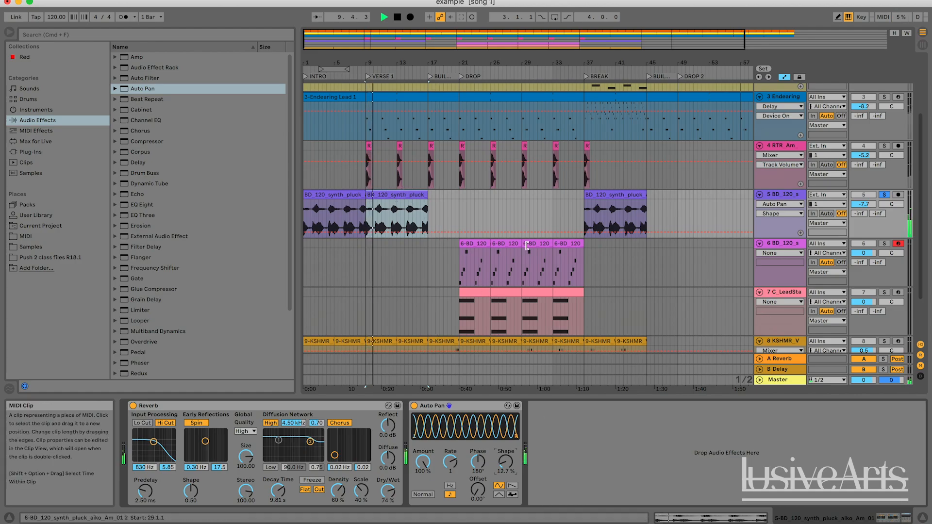
{"action": "left_click", "coordinate": [884, 194]}
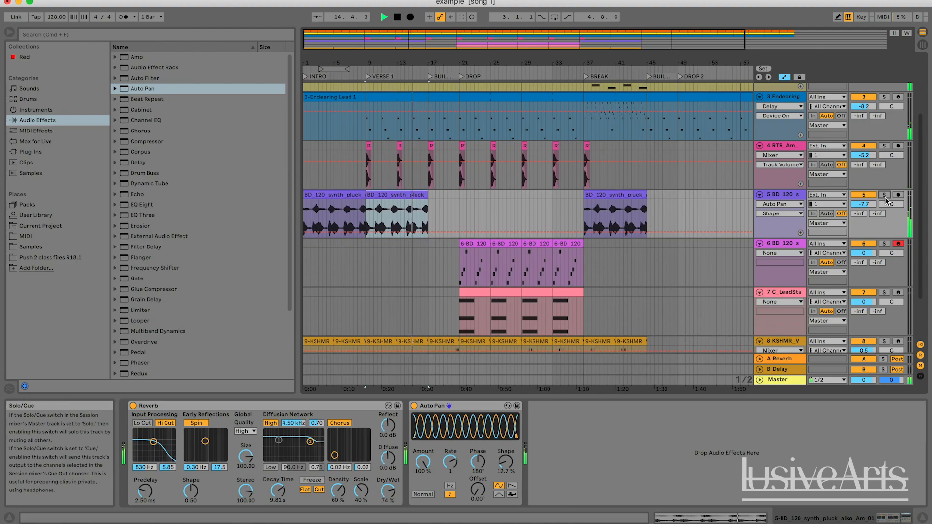
{"action": "key", "text": "space"}
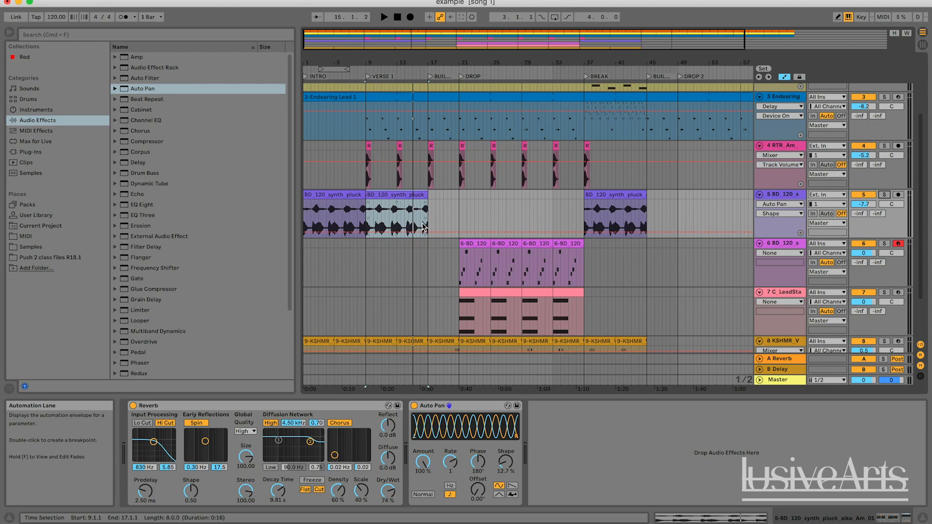
{"action": "left_click", "coordinate": [362, 212]}
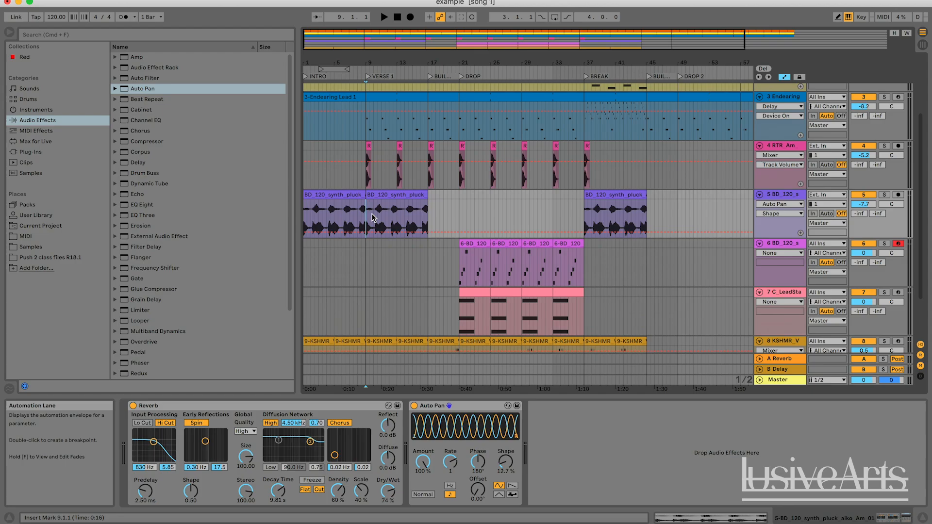
{"action": "key", "text": "space"}
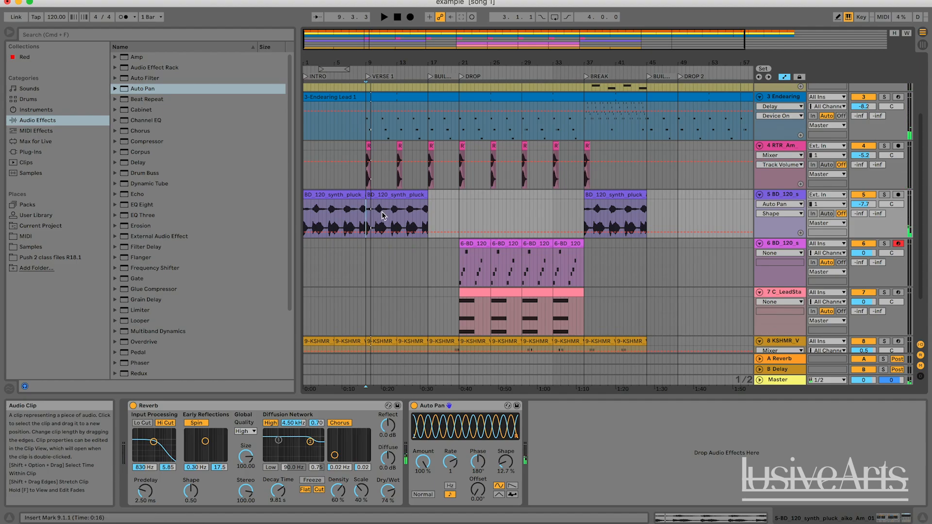
Step: Play VERSE 1 from bar 9 again to hear the auto-panned synth pluck with the other tracks
{"action": "key", "text": "space"}
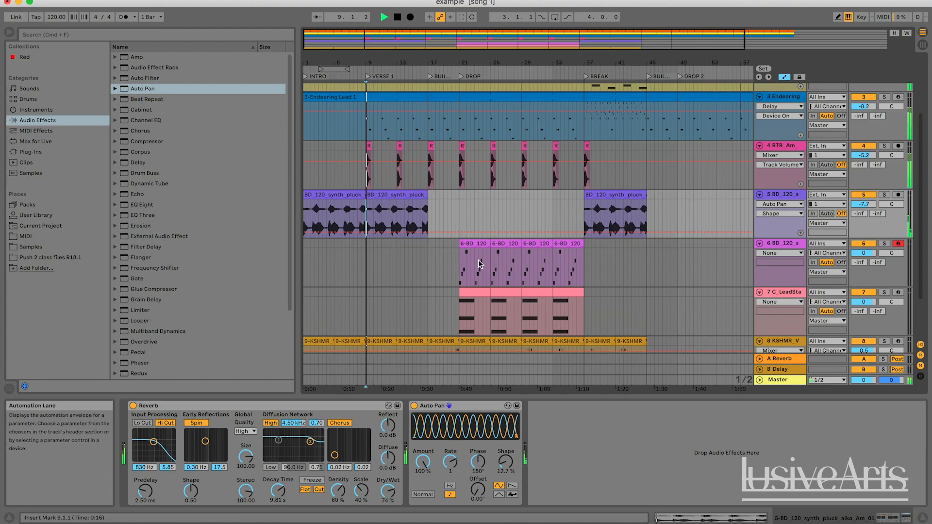
{"action": "left_click", "coordinate": [389, 219]}
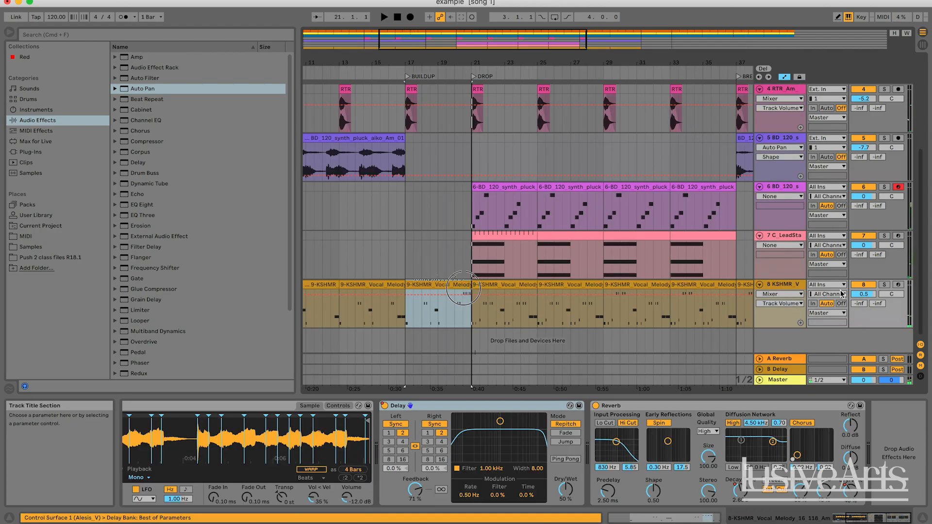
Step: Add Auto Pan after the Reverb on the KSHMR vocal track and raise its Amount to the maximum
{"action": "left_click", "coordinate": [793, 285]}
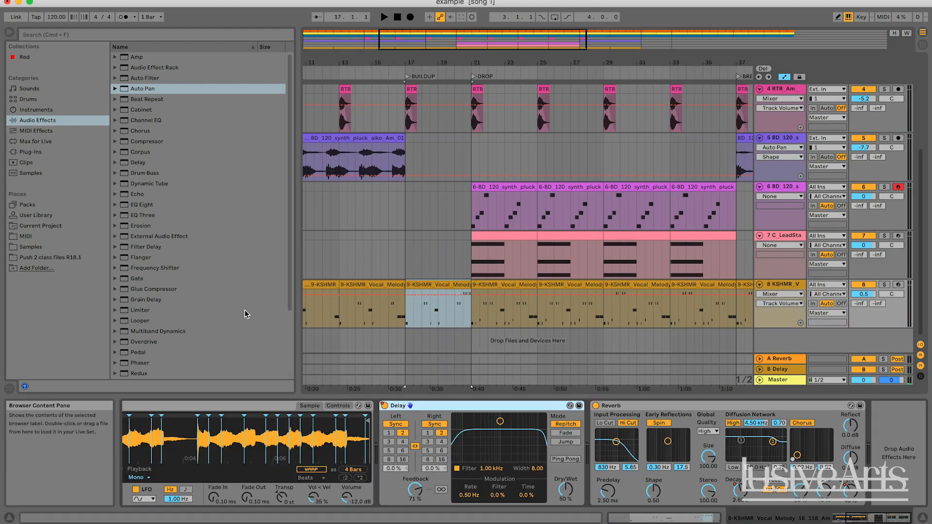
{"action": "left_click_drag", "start_coordinate": [145, 89], "coordinate": [298, 144]}
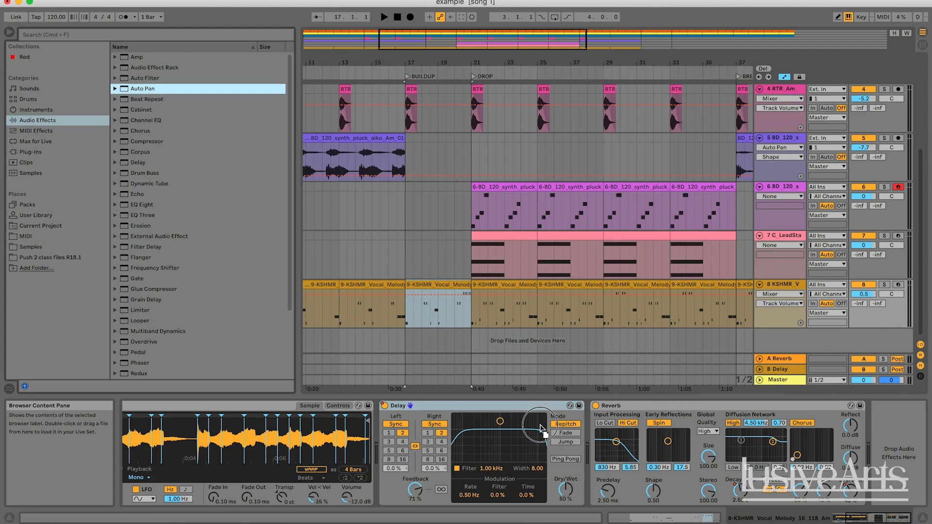
{"action": "left_click_drag", "start_coordinate": [542, 430], "coordinate": [850, 406]}
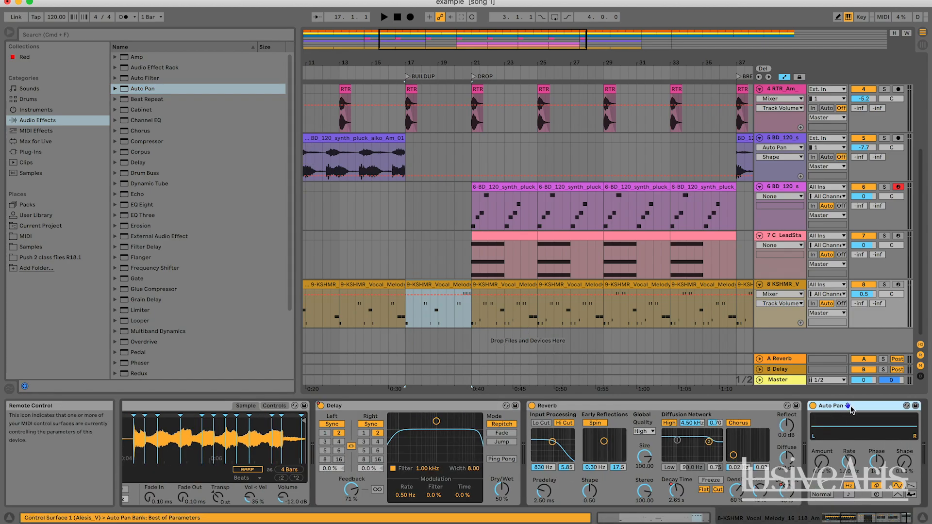
{"action": "left_click", "coordinate": [824, 463]}
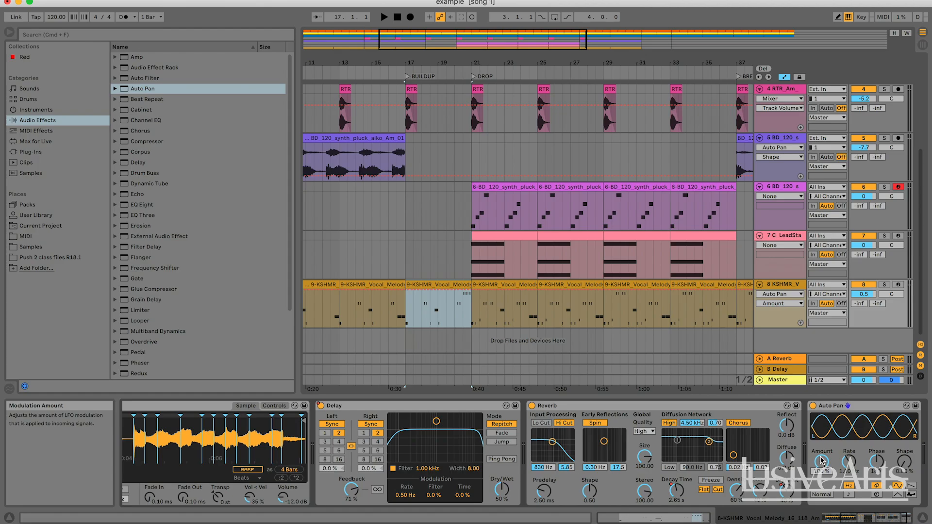
{"action": "key", "text": "space"}
{"action": "double_click", "coordinate": [457, 315]}
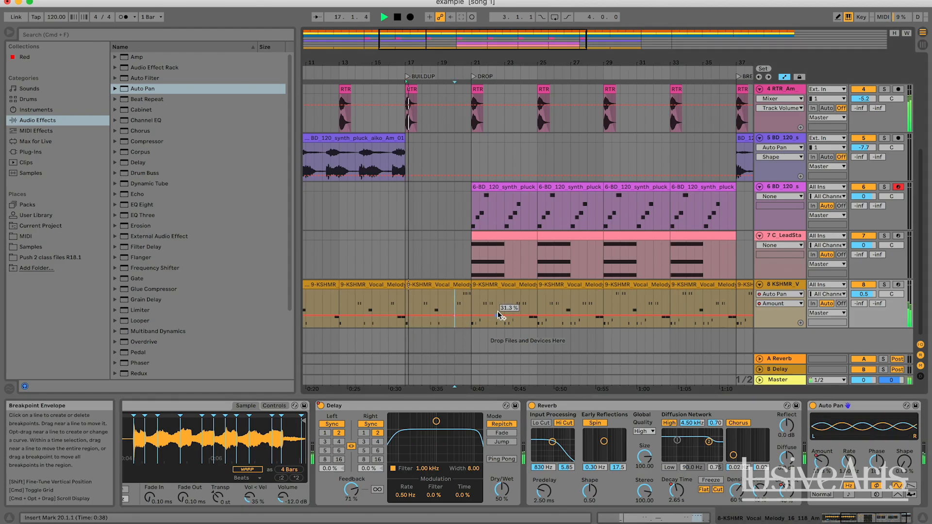
{"action": "key", "text": "super+z"}
Step: Solo the KSHMR vocal track and play the end of the BUILDUP from around bar 20 to hear the panning
{"action": "left_click", "coordinate": [465, 306]}
{"action": "key", "text": "space"}
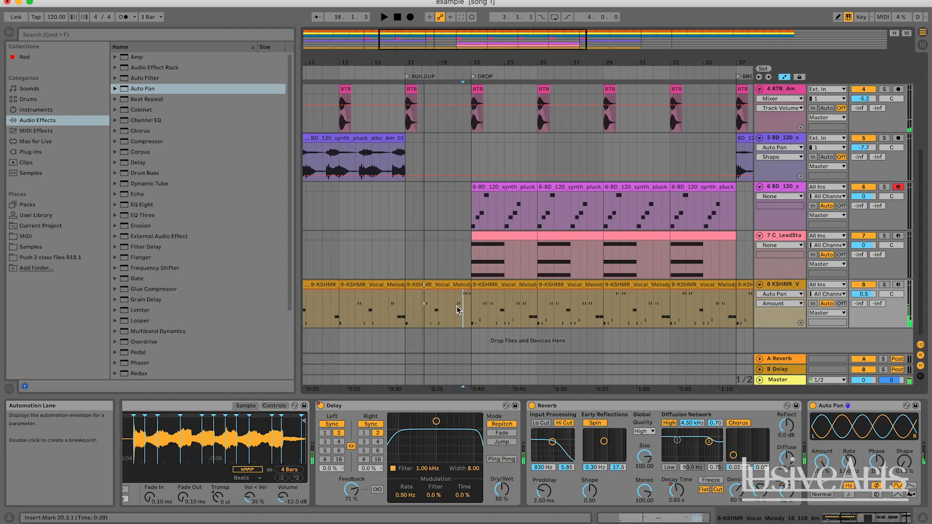
{"action": "left_click", "coordinate": [884, 285]}
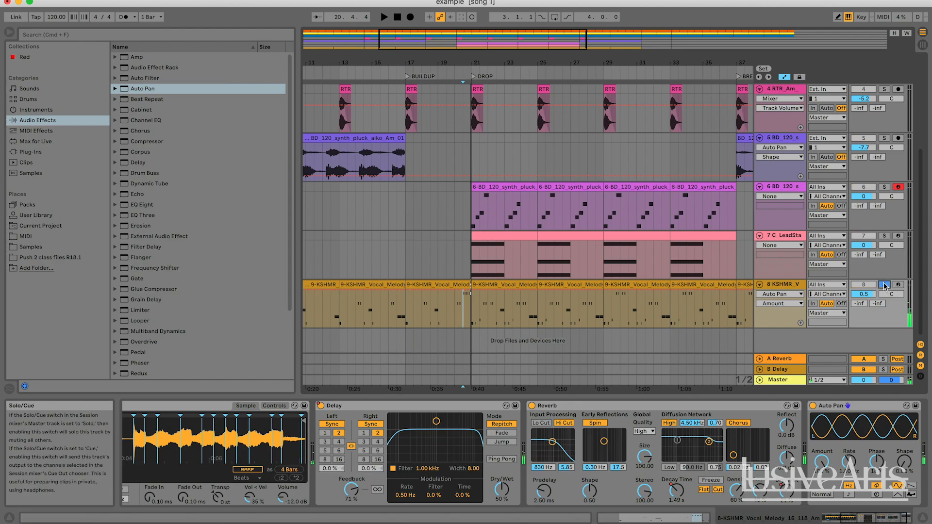
{"action": "left_click", "coordinate": [462, 311]}
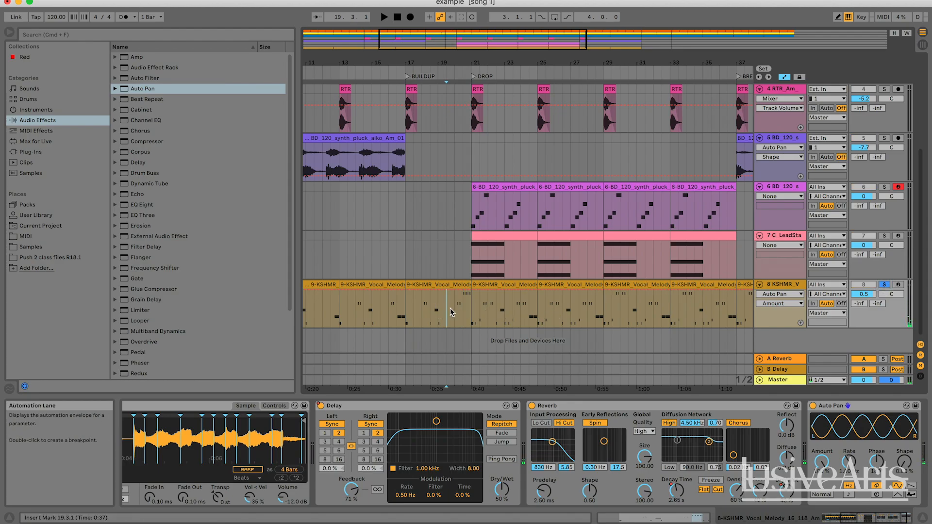
{"action": "left_click", "coordinate": [455, 310]}
{"action": "key", "text": "space"}
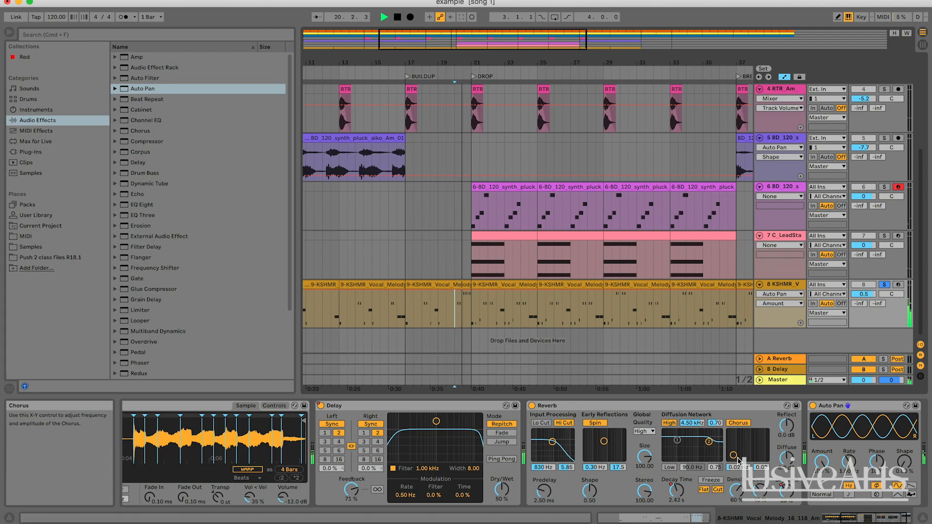
{"action": "key", "text": "space"}
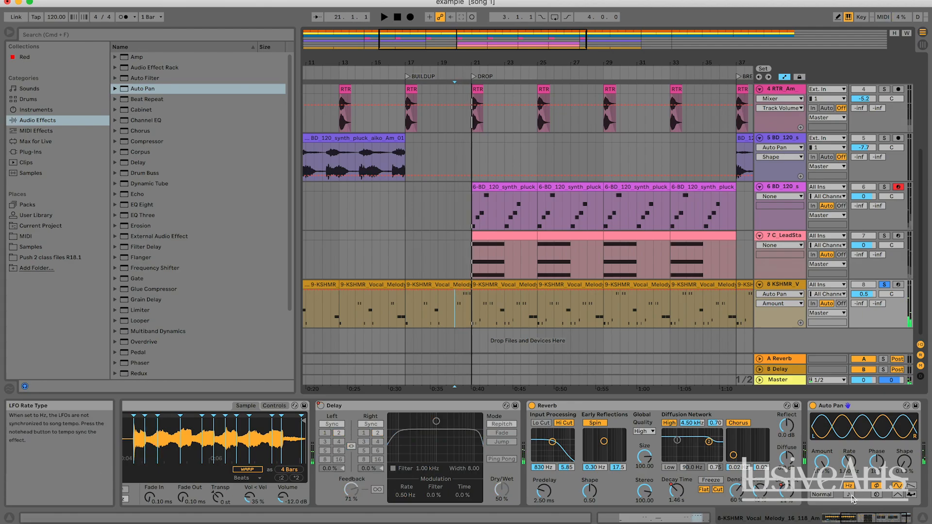
Step: Sync the vocal Auto Pan's LFO to the song tempo and adjust its Rate while replaying the end of the BUILDUP
{"action": "key", "text": "space"}
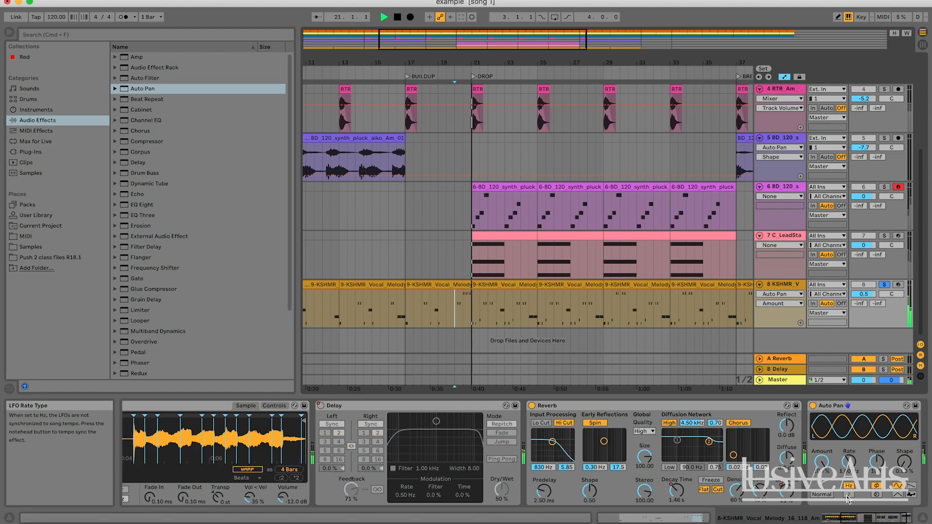
{"action": "left_click", "coordinate": [849, 494]}
{"action": "key", "text": "space"}
{"action": "key", "text": "space"}
{"action": "left_click_drag", "start_coordinate": [847, 463], "coordinate": [846, 464]}
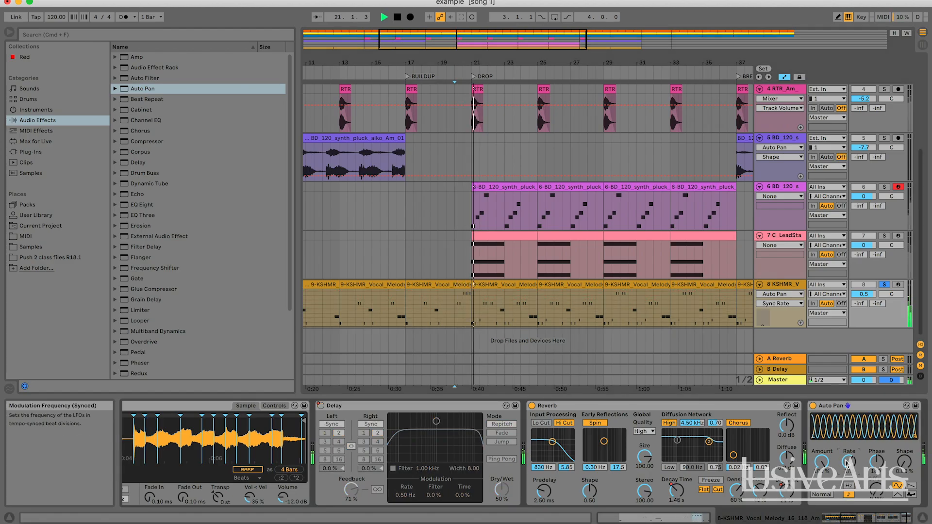
{"action": "key", "text": "space"}
{"action": "key", "text": "space"}
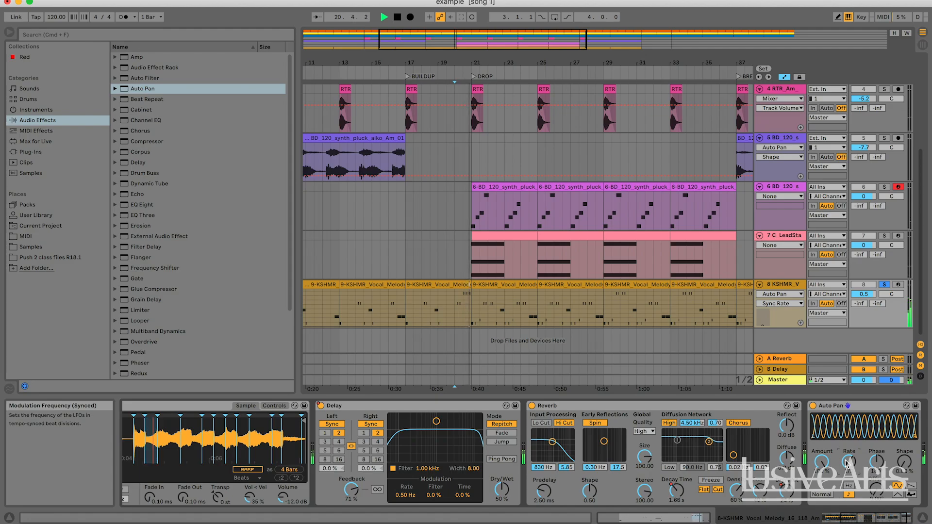
{"action": "key", "text": "space"}
{"action": "left_click_drag", "start_coordinate": [847, 464], "coordinate": [847, 460]}
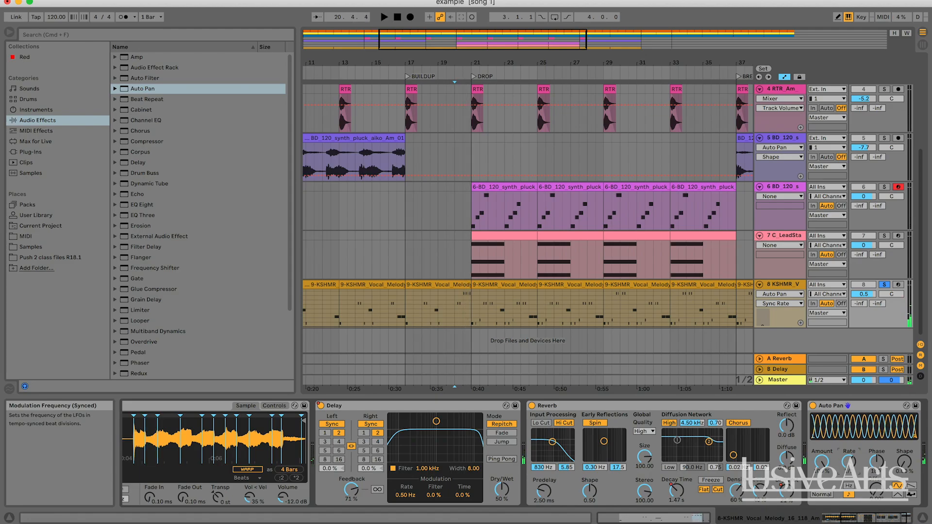
Step: Automate the vocal Auto Pan's Sync Rate in bar 20, holding 1/2 until the middle of the bar and switching to 1/4 from there
{"action": "left_click_drag", "start_coordinate": [414, 38], "coordinate": [429, 84]}
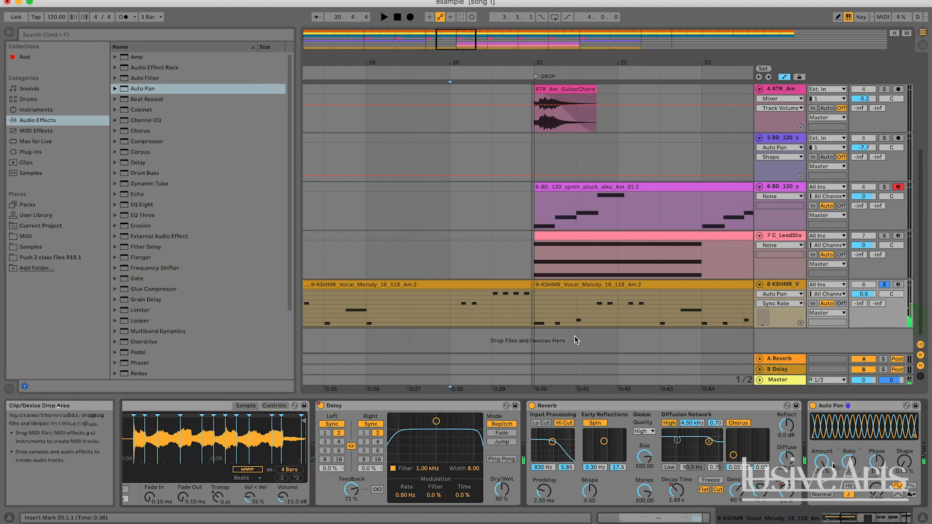
{"action": "left_click", "coordinate": [467, 299]}
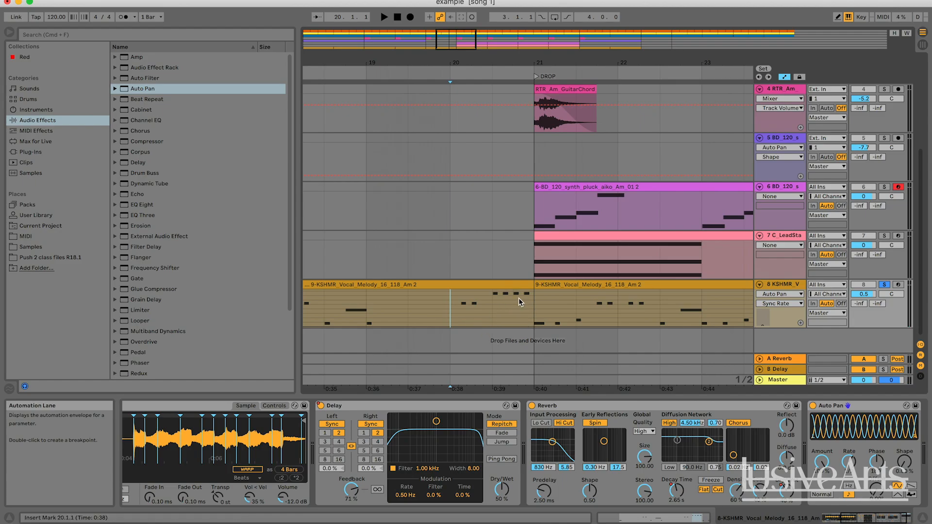
{"action": "scroll", "coordinate": [506, 215], "scroll_direction": "right", "scroll_amount": 1}
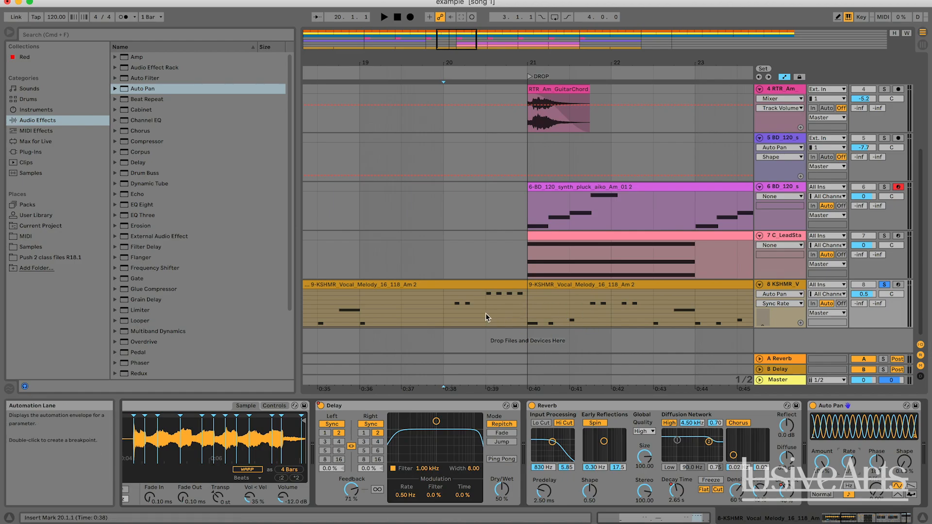
{"action": "scroll", "coordinate": [485, 313], "scroll_direction": "right", "scroll_amount": 1}
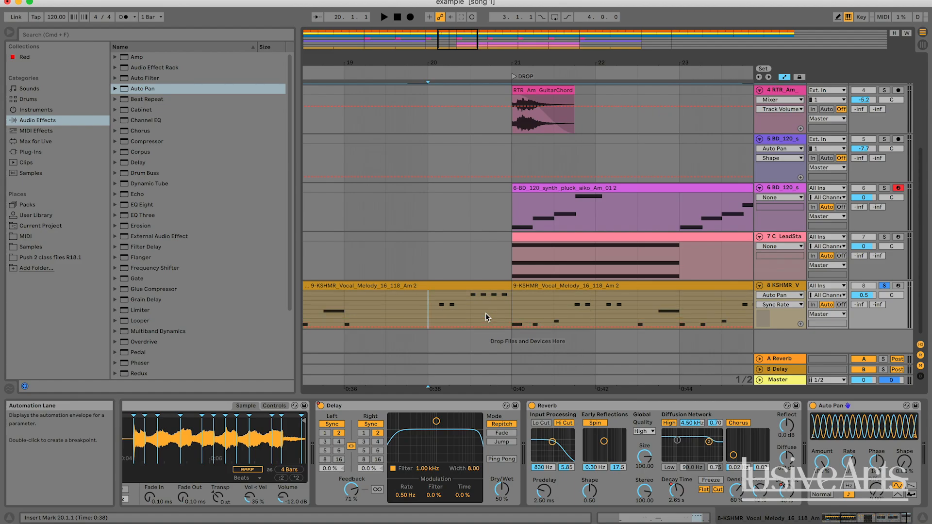
{"action": "scroll", "coordinate": [486, 314], "scroll_direction": "up", "scroll_amount": 1}
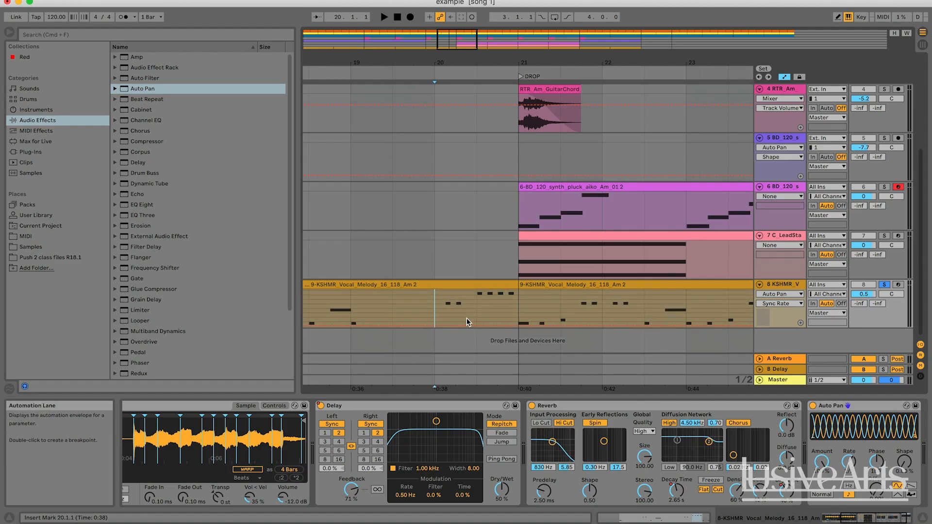
{"action": "scroll", "coordinate": [467, 320], "scroll_direction": "right", "scroll_amount": 1}
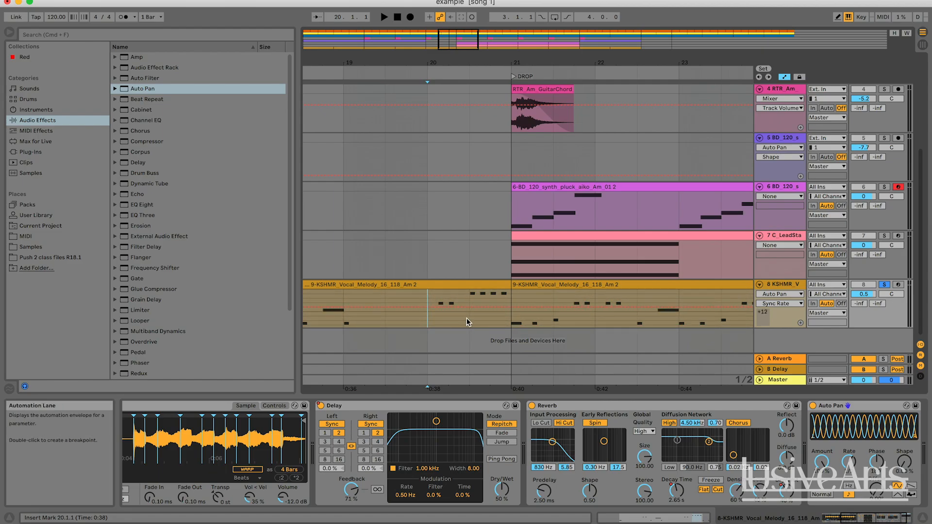
{"action": "left_click", "coordinate": [428, 308]}
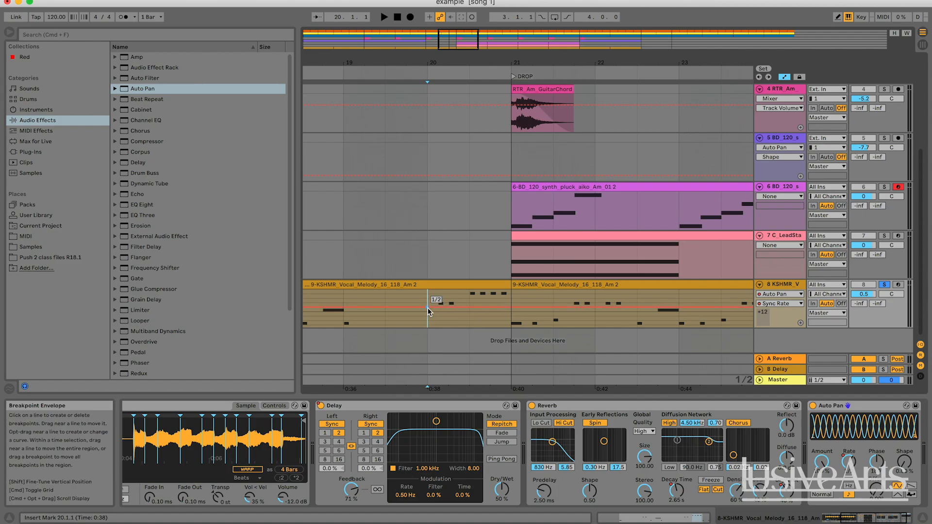
{"action": "left_click", "coordinate": [468, 307]}
{"action": "key", "text": "space"}
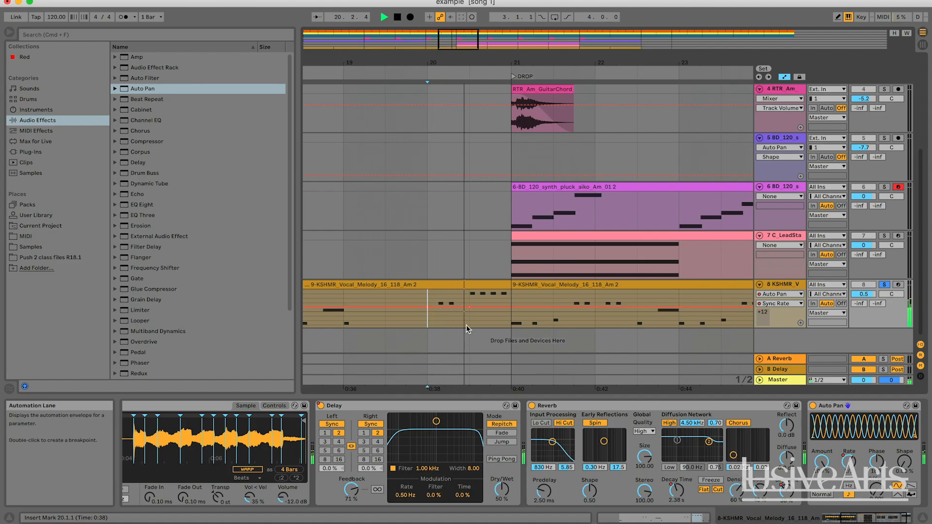
{"action": "left_click_drag", "start_coordinate": [478, 307], "coordinate": [478, 324]}
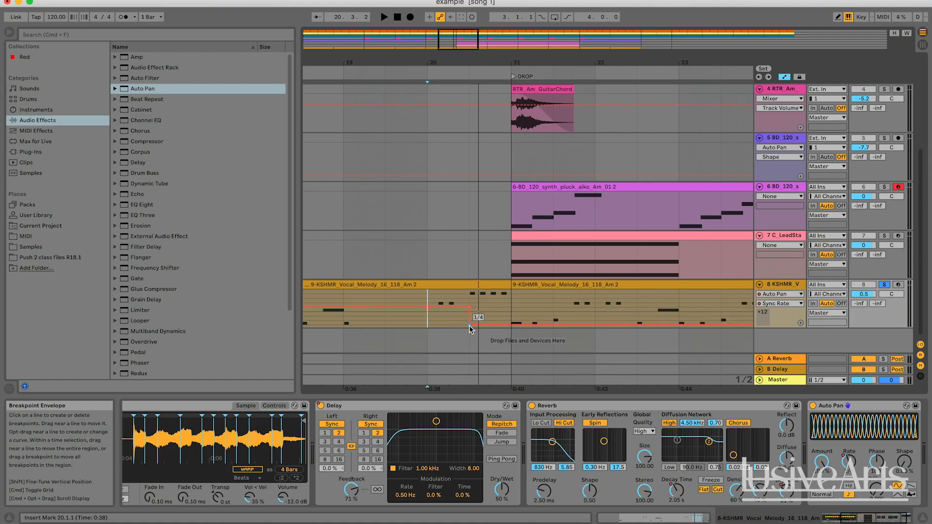
Step: Replay the soloed vocal from bar 20 several times to hear the panning rate change before the DROP
{"action": "key", "text": "space"}
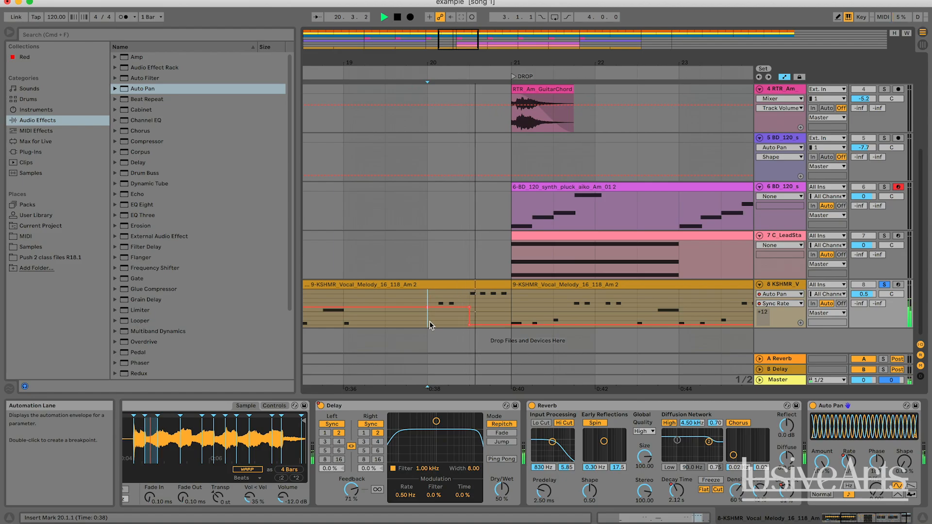
{"action": "key", "text": "space"}
{"action": "key", "text": "space"}
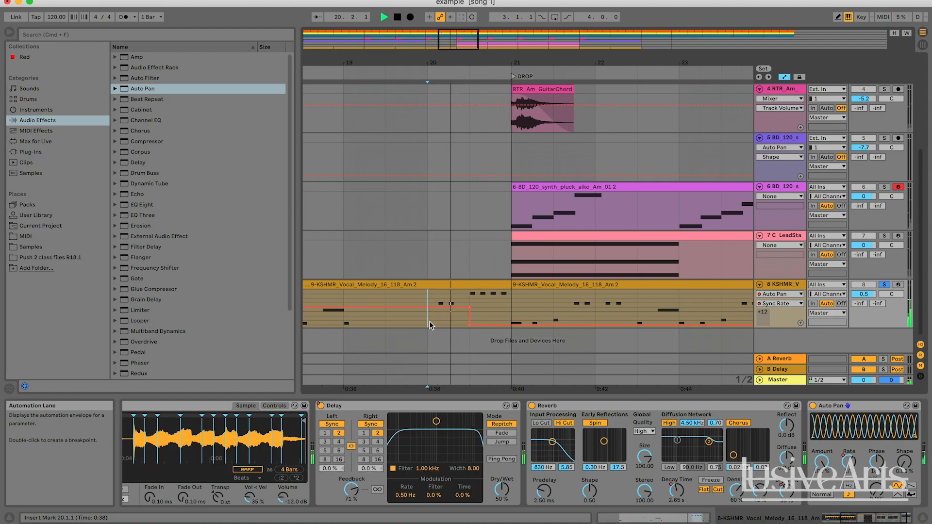
{"action": "key", "text": "space"}
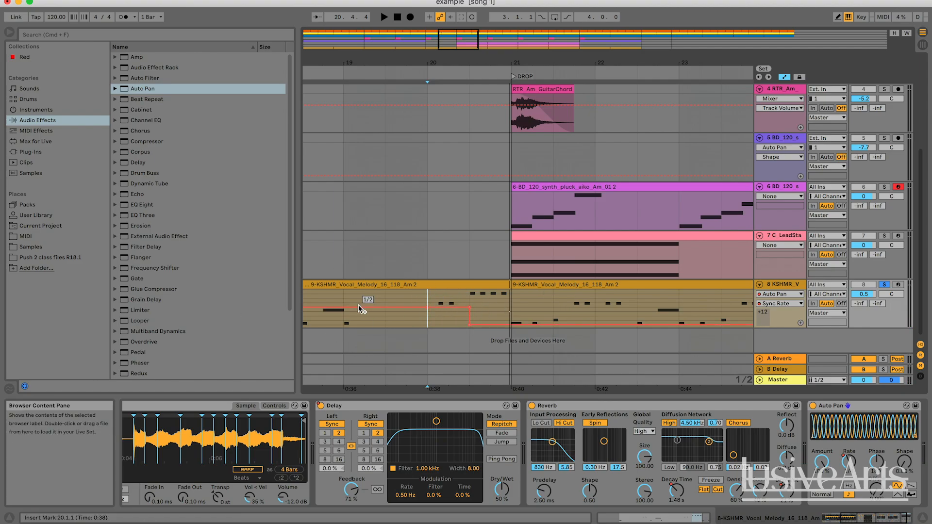
{"action": "key", "text": "space"}
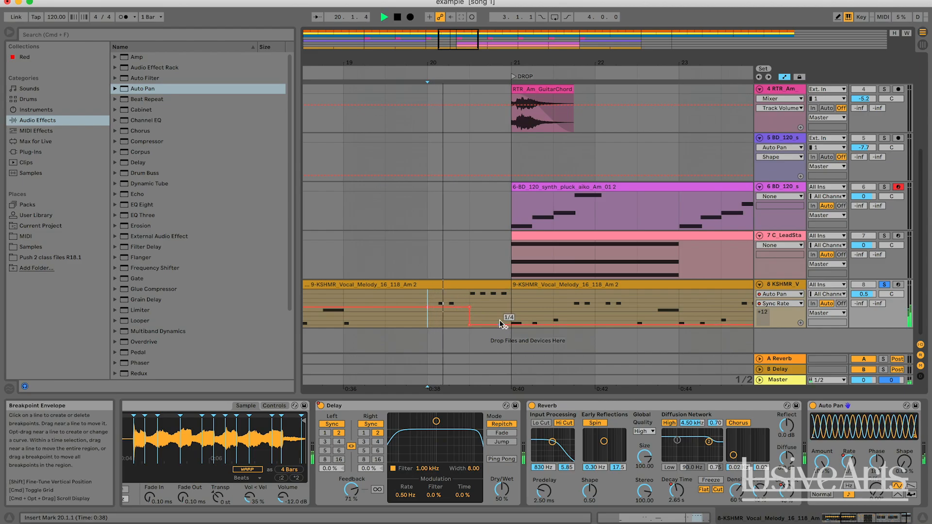
{"action": "key", "text": "space"}
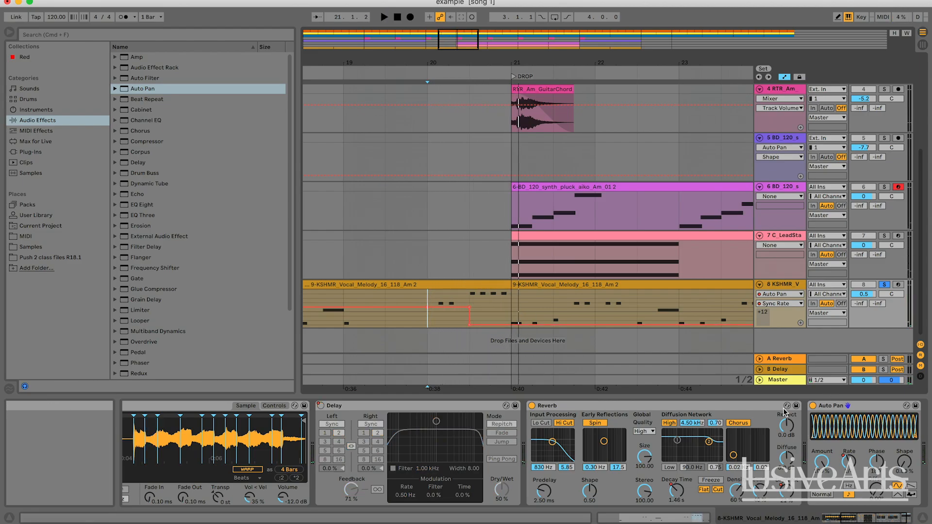
Step: Automate the vocal Auto Pan's Device On parameter so the effect is on before the DROP at bar 21 and off from there
{"action": "left_click", "coordinate": [812, 405]}
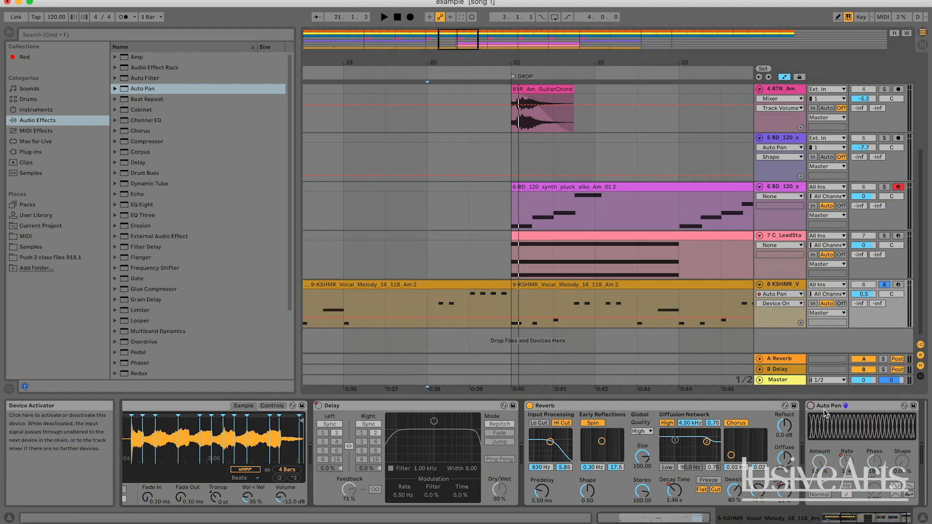
{"action": "left_click", "coordinate": [775, 303]}
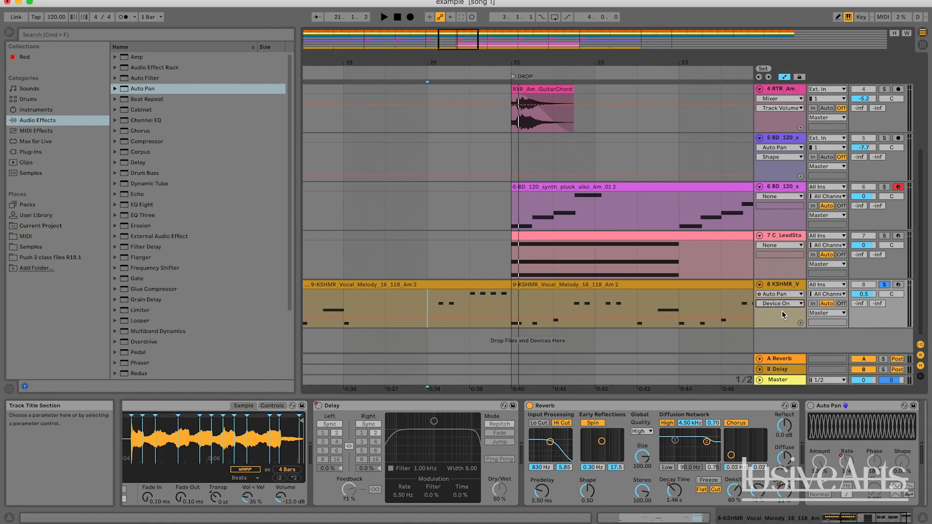
{"action": "left_click", "coordinate": [774, 295]}
{"action": "left_click", "coordinate": [774, 303]}
{"action": "left_click", "coordinate": [775, 312]}
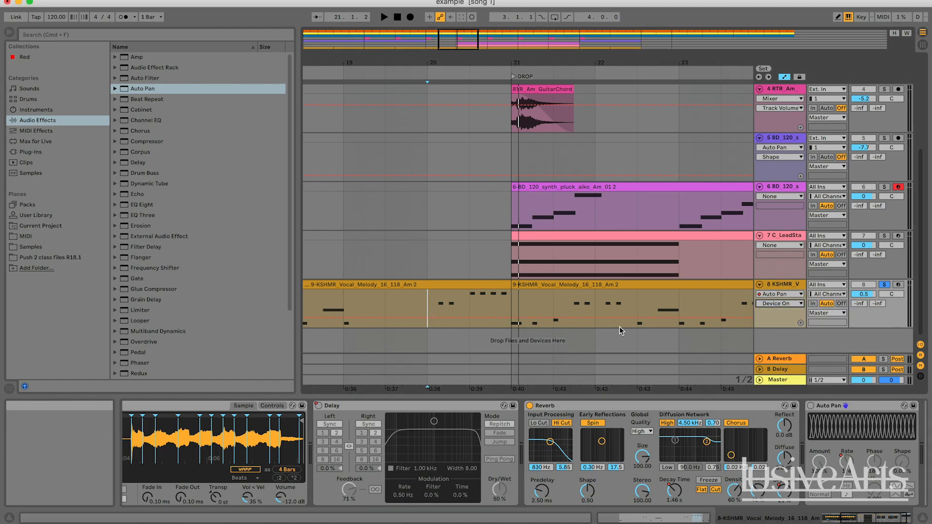
{"action": "left_click", "coordinate": [511, 318]}
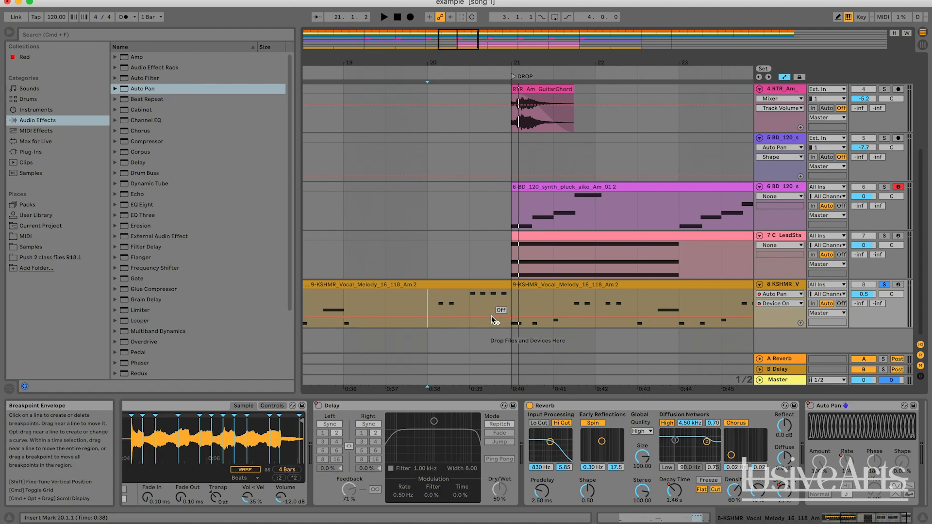
{"action": "left_click_drag", "start_coordinate": [491, 317], "coordinate": [492, 299]}
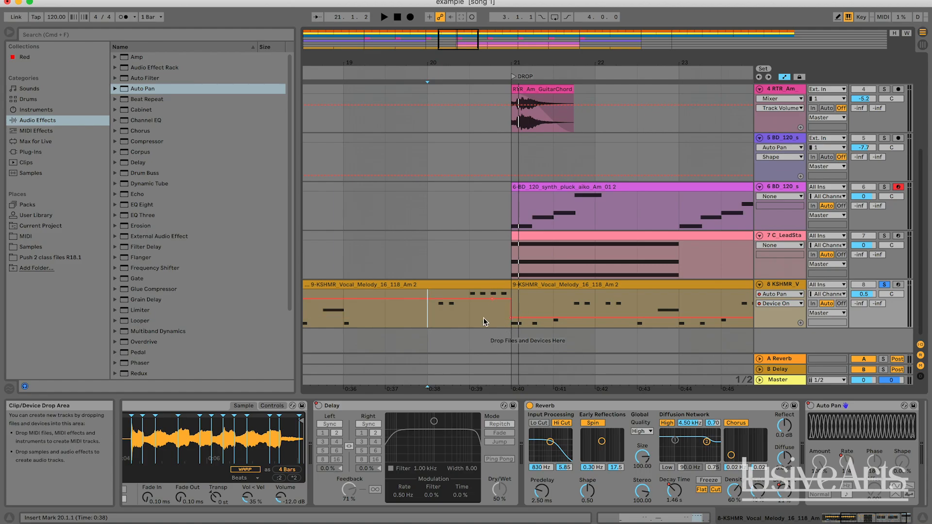
Step: Replay the soloed vocal from bar 20 into the DROP to hear the Auto Pan switch off
{"action": "left_click", "coordinate": [470, 312]}
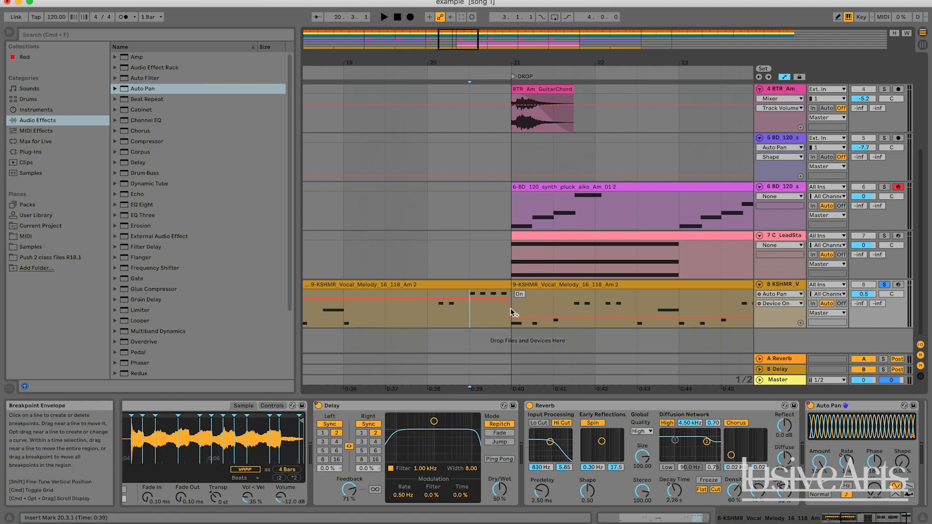
{"action": "left_click", "coordinate": [446, 321]}
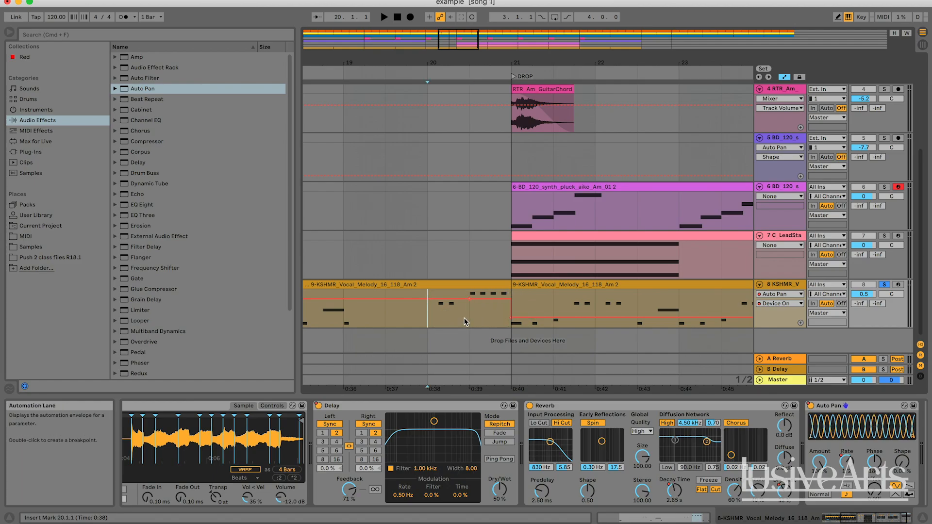
{"action": "key", "text": "space"}
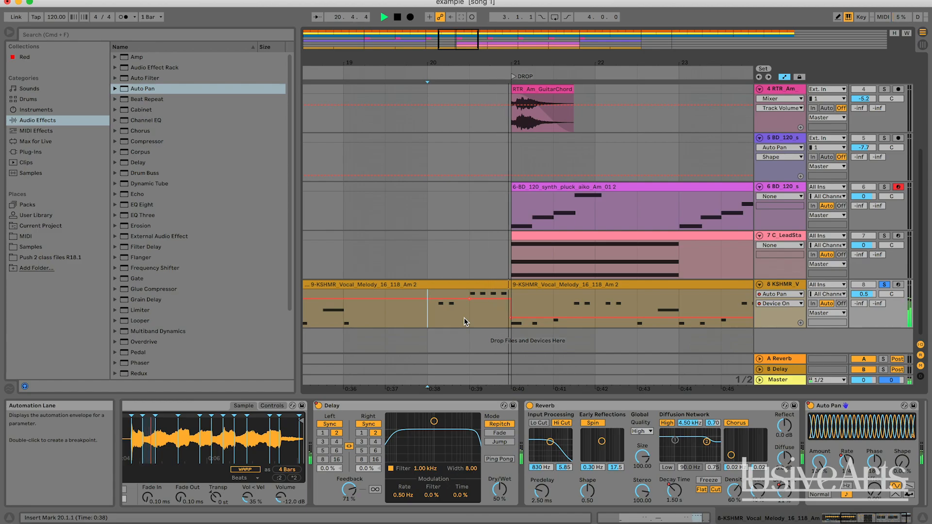
{"action": "left_click_drag", "start_coordinate": [451, 44], "coordinate": [519, 33]}
{"action": "key", "text": "space"}
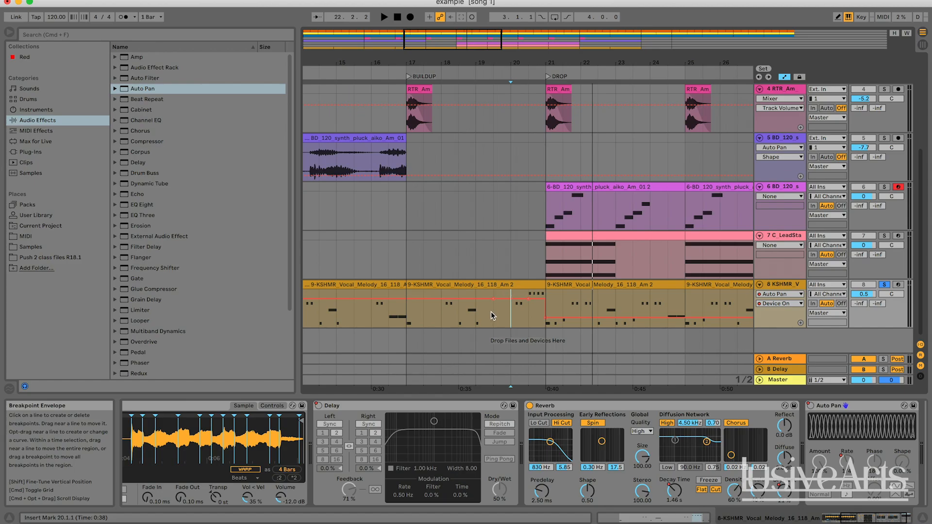
Step: Compare the soloed vocal from bar 17 with the Auto Pan off until mid-bar 19 and with it on throughout the BUILDUP
{"action": "left_click", "coordinate": [430, 292]}
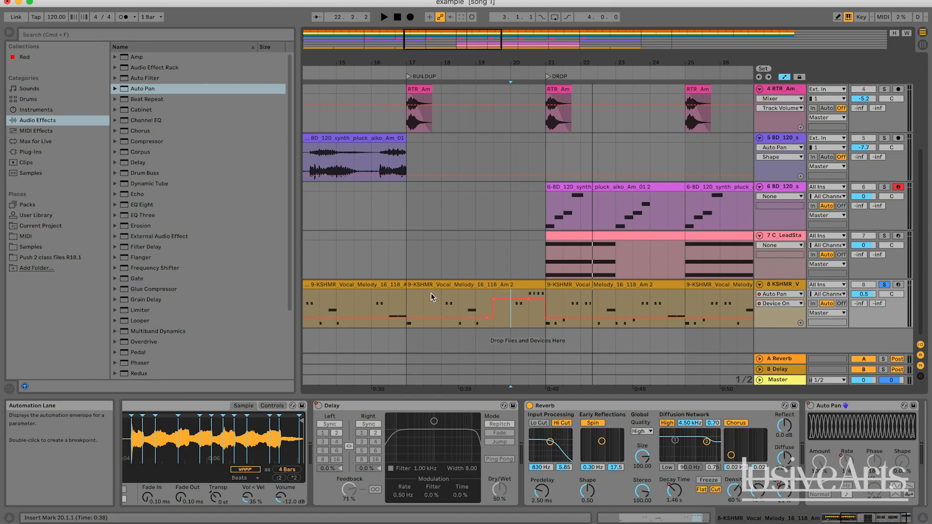
{"action": "key", "text": "space"}
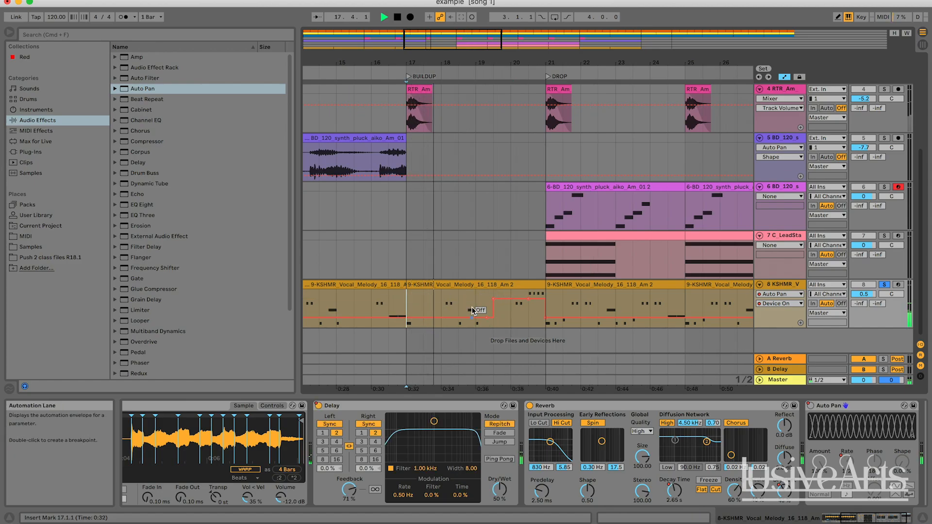
{"action": "key", "text": "space"}
{"action": "left_click", "coordinate": [485, 318]}
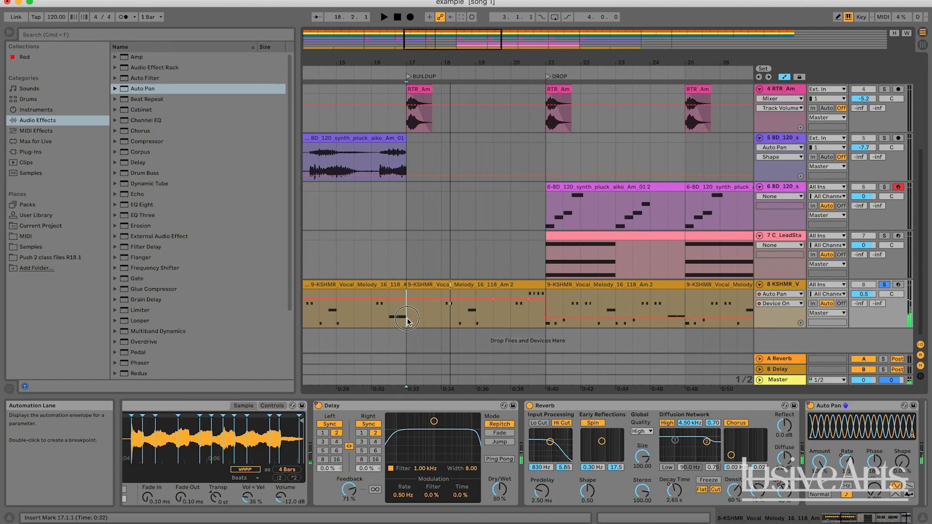
{"action": "key", "text": "space"}
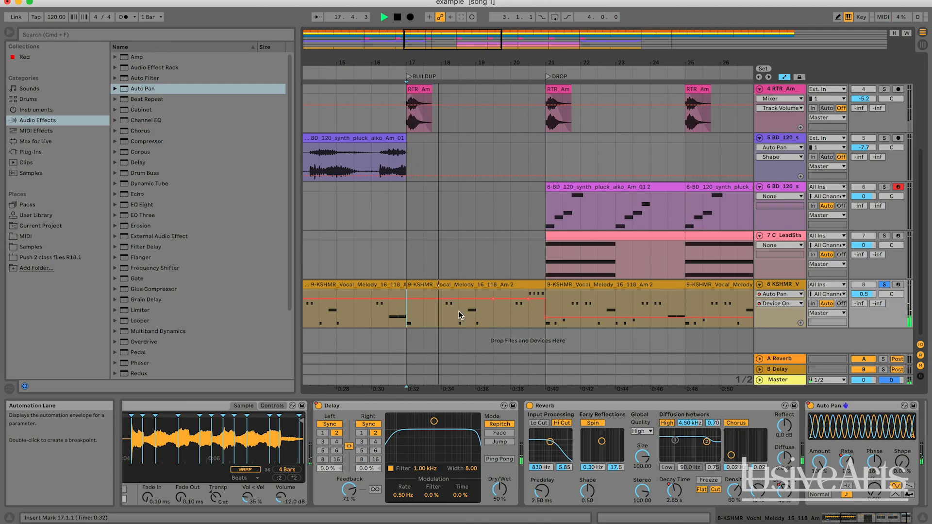
{"action": "key", "text": "space"}
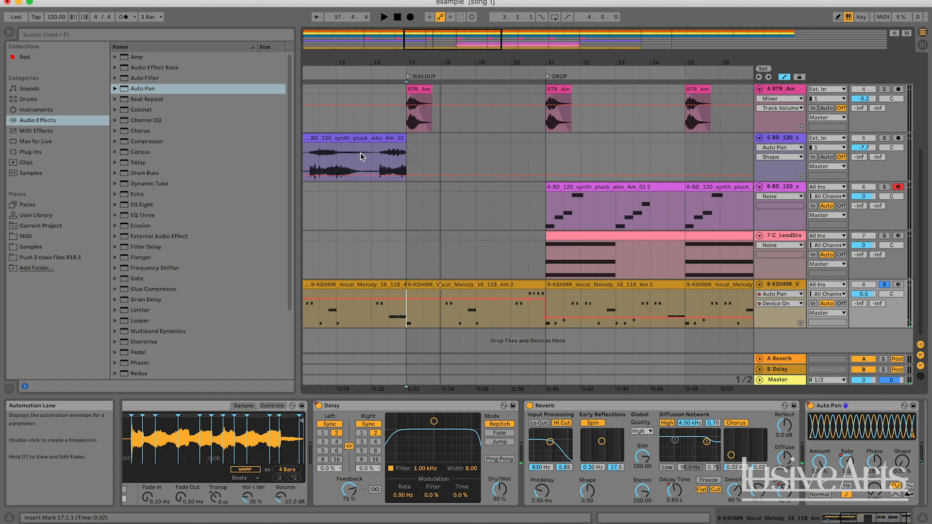
Step: Automate the vocal Auto Pan's Device On to stay off until the middle of bar 19, and unsolo the vocal while replaying from bar 16
{"action": "left_click_drag", "start_coordinate": [478, 301], "coordinate": [479, 318]}
{"action": "left_click", "coordinate": [398, 300]}
{"action": "key", "text": "space"}
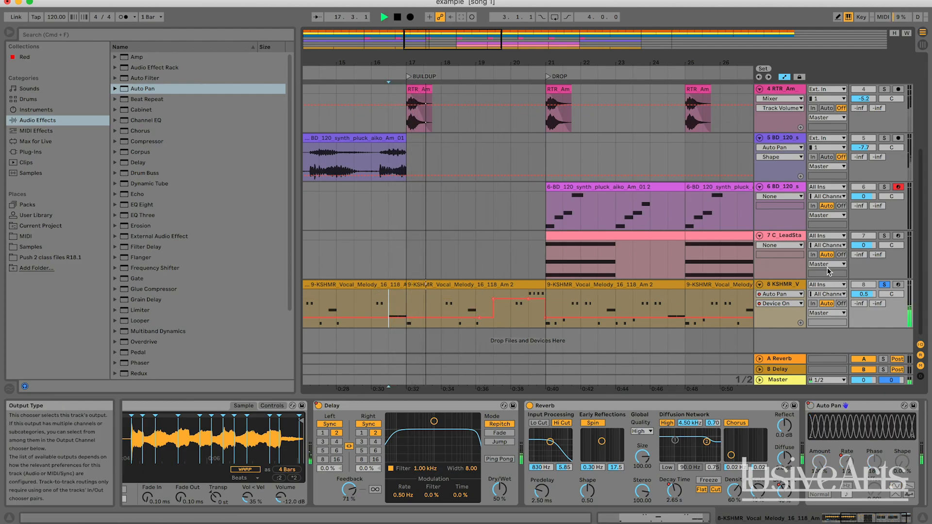
{"action": "left_click", "coordinate": [885, 285]}
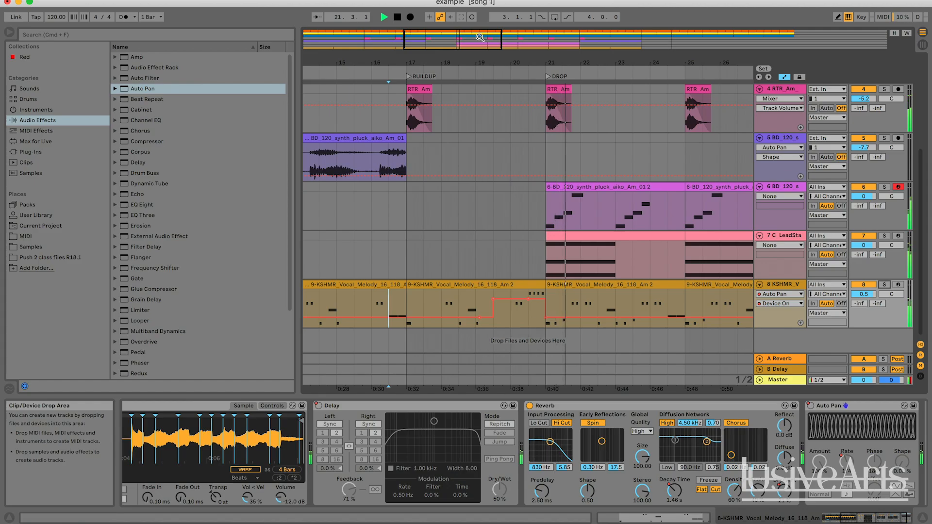
{"action": "left_click_drag", "start_coordinate": [437, 38], "coordinate": [444, 48]}
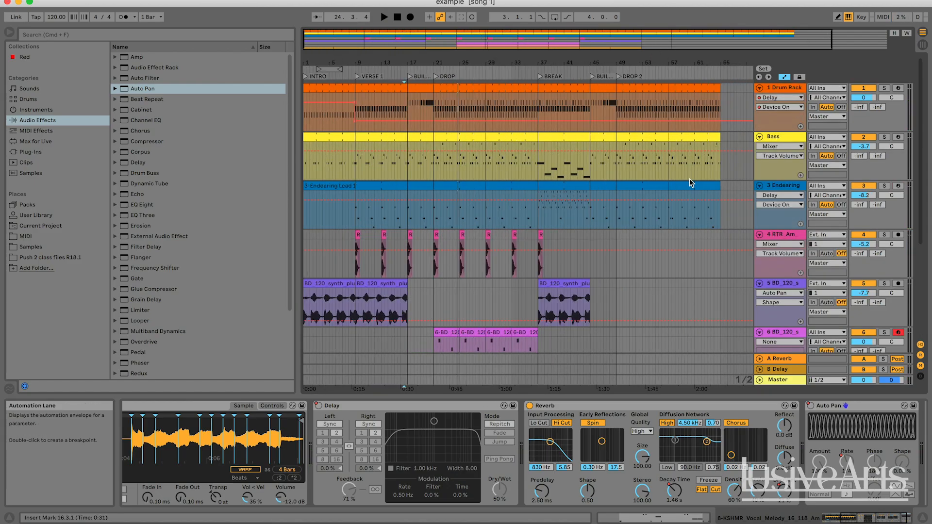
Step: Add a Reverb after the Delay on the Drum Rack track
{"action": "scroll", "coordinate": [691, 183], "scroll_direction": "down", "scroll_amount": 5}
{"action": "scroll", "coordinate": [691, 183], "scroll_direction": "up", "scroll_amount": 5}
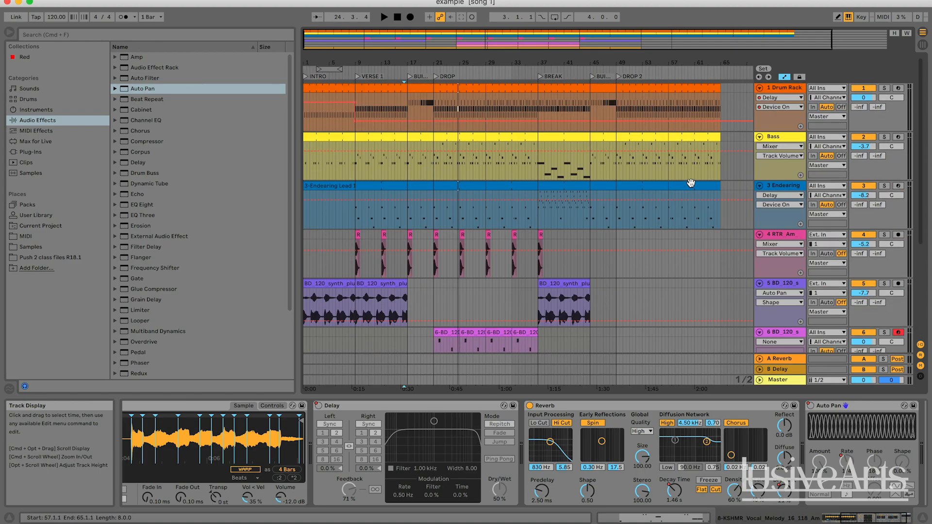
{"action": "scroll", "coordinate": [691, 182], "scroll_direction": "down", "scroll_amount": 2}
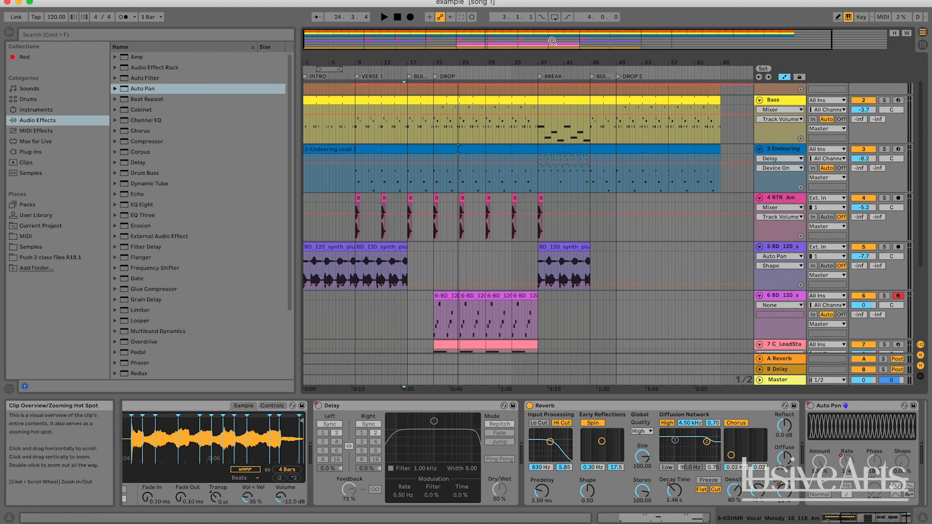
{"action": "left_click_drag", "start_coordinate": [521, 41], "coordinate": [486, 63]}
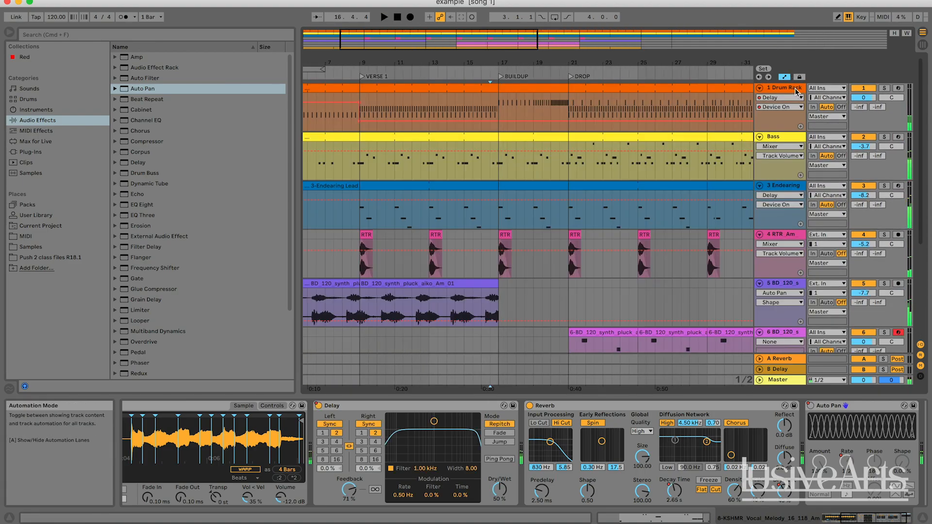
{"action": "left_click", "coordinate": [587, 127]}
{"action": "left_click_drag", "start_coordinate": [499, 105], "coordinate": [551, 105]}
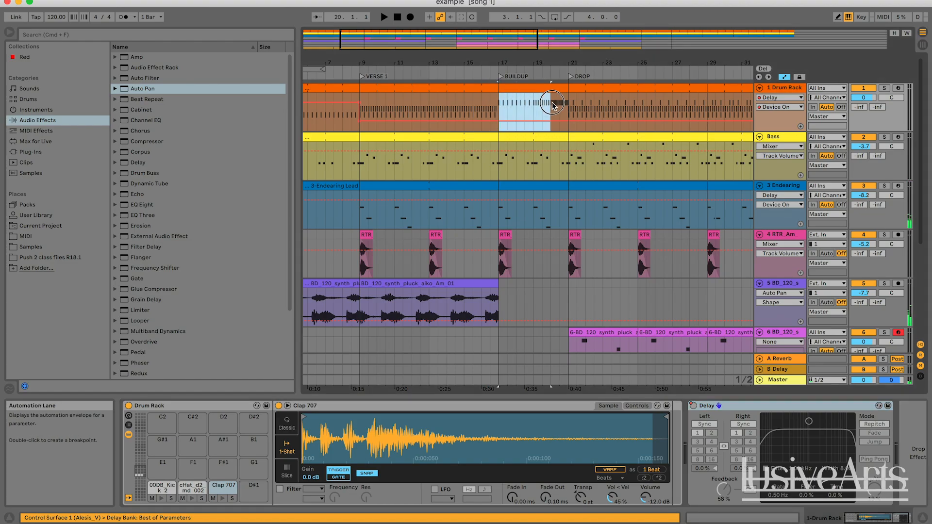
{"action": "left_click", "coordinate": [567, 106]}
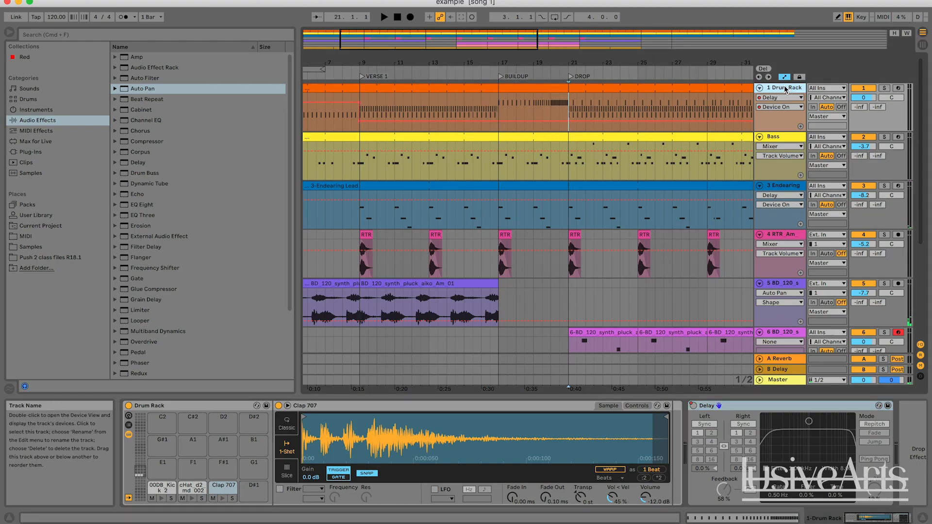
{"action": "scroll", "coordinate": [202, 272], "scroll_direction": "down", "scroll_amount": 3}
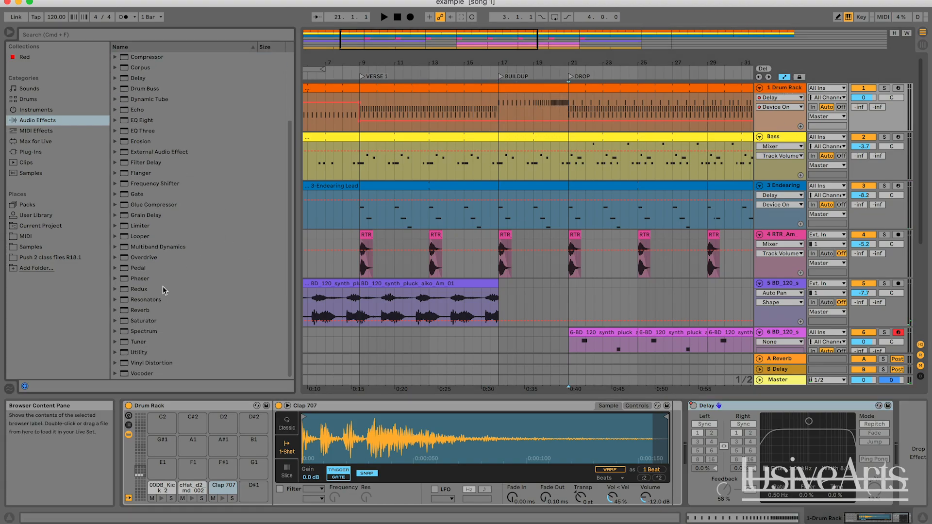
{"action": "left_click", "coordinate": [135, 310]}
{"action": "double_click", "coordinate": [158, 311]}
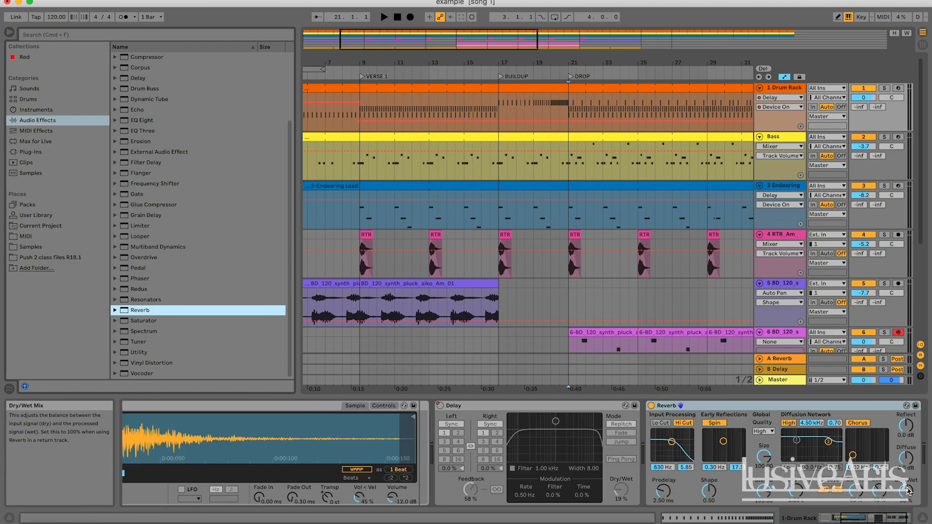
Step: Solo the Drum Rack and audition the BUILDUP from bar 17 while adjusting the Reverb's Dry/Wet and Decay Time
{"action": "left_click", "coordinate": [908, 492]}
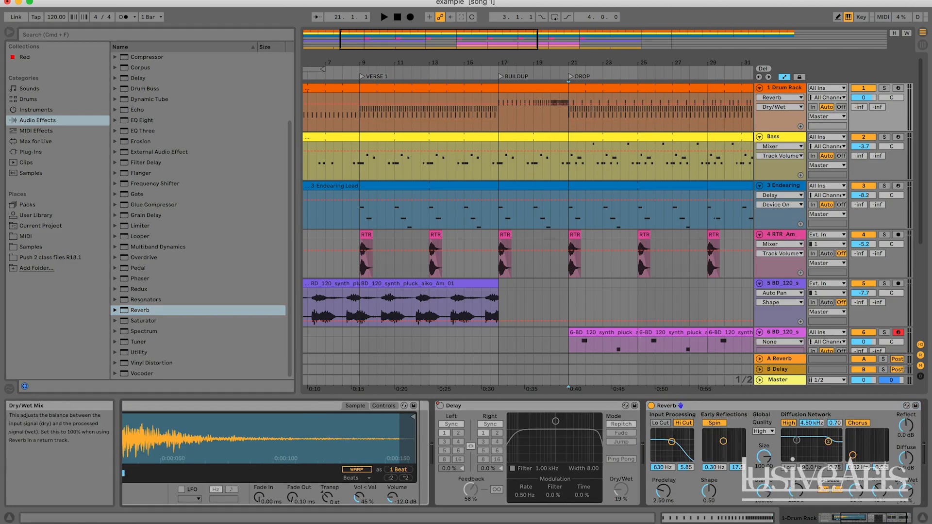
{"action": "left_click", "coordinate": [885, 89]}
{"action": "left_click", "coordinate": [496, 111]}
{"action": "key", "text": "space"}
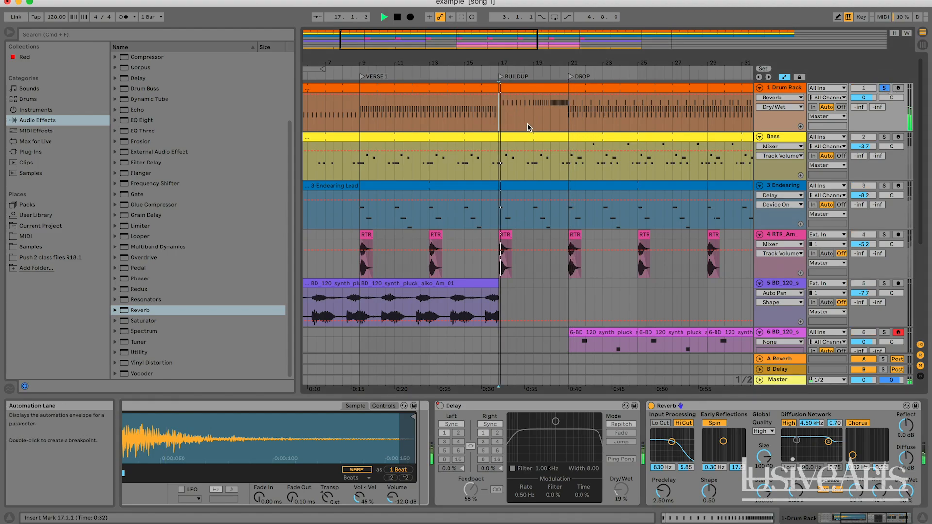
{"action": "key", "text": "space"}
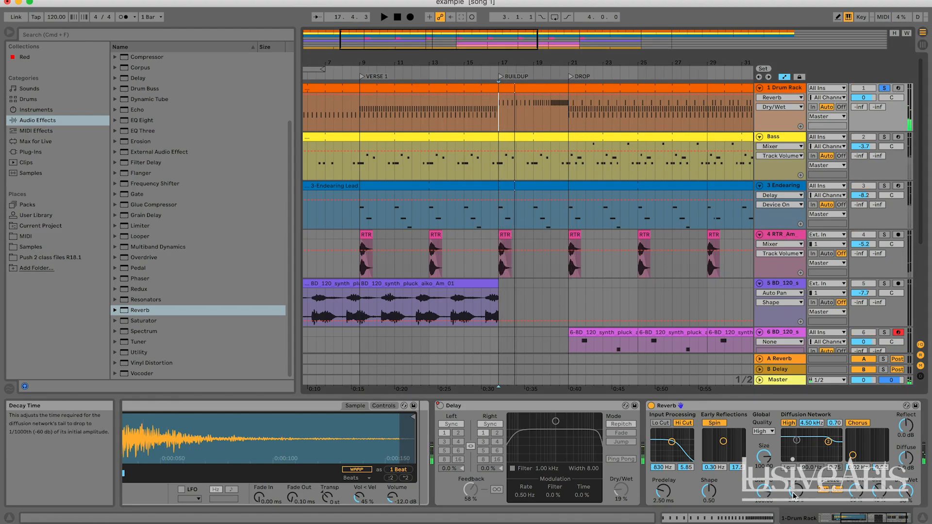
{"action": "left_click", "coordinate": [793, 495]}
{"action": "key", "text": "space"}
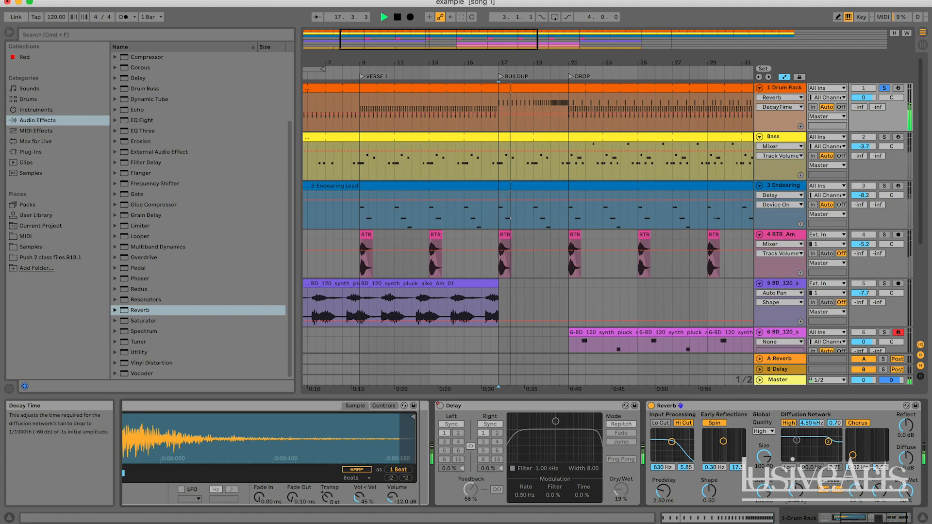
{"action": "key", "text": "space"}
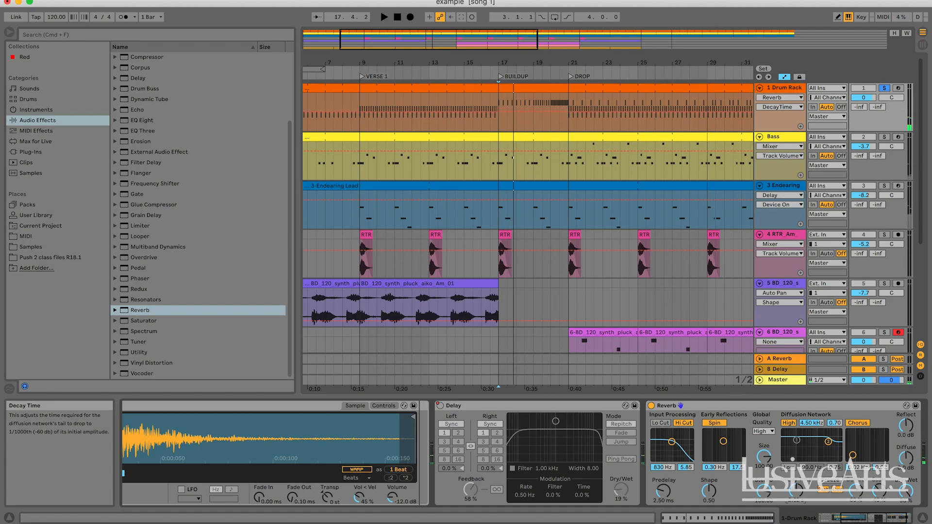
Step: Automate the drum Reverb's Decay Time to curve down from 3.62 s at bar 17 to 334 ms at the DROP at bar 21
{"action": "left_click", "coordinate": [905, 492]}
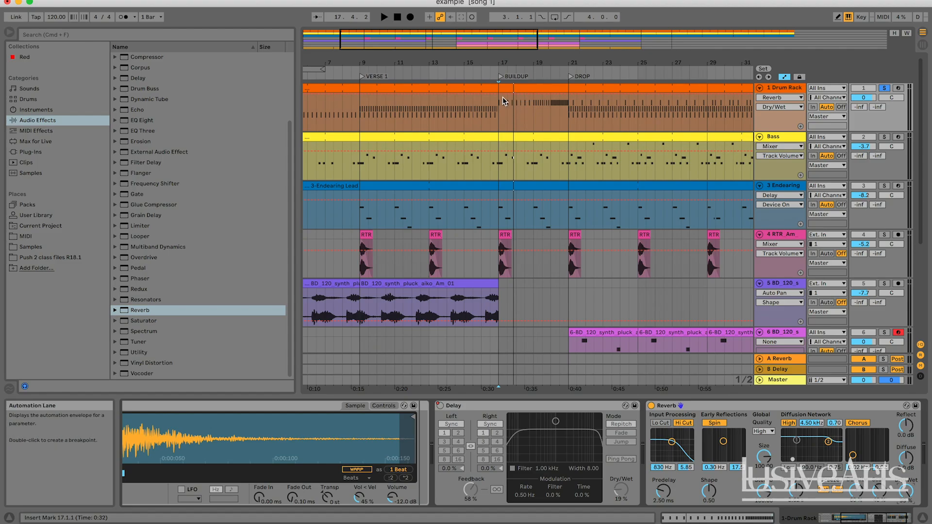
{"action": "left_click", "coordinate": [803, 504]}
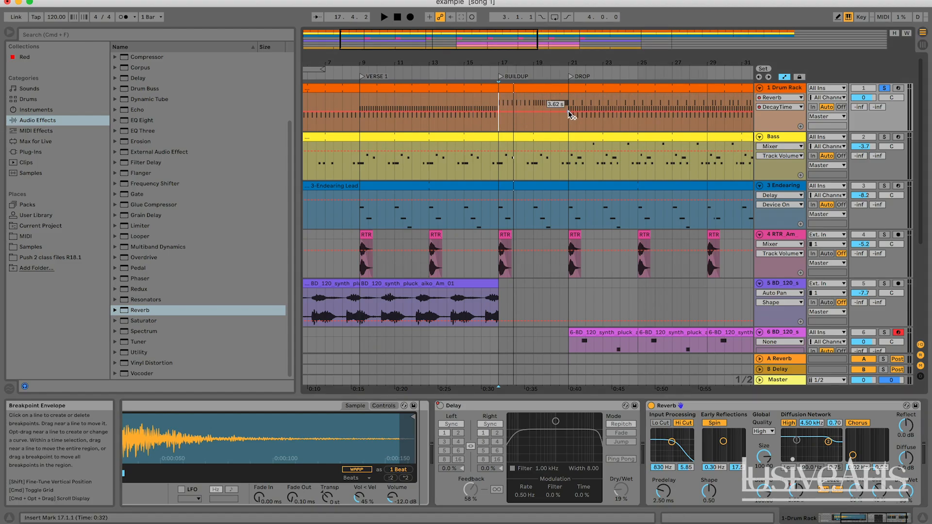
{"action": "key", "text": "space"}
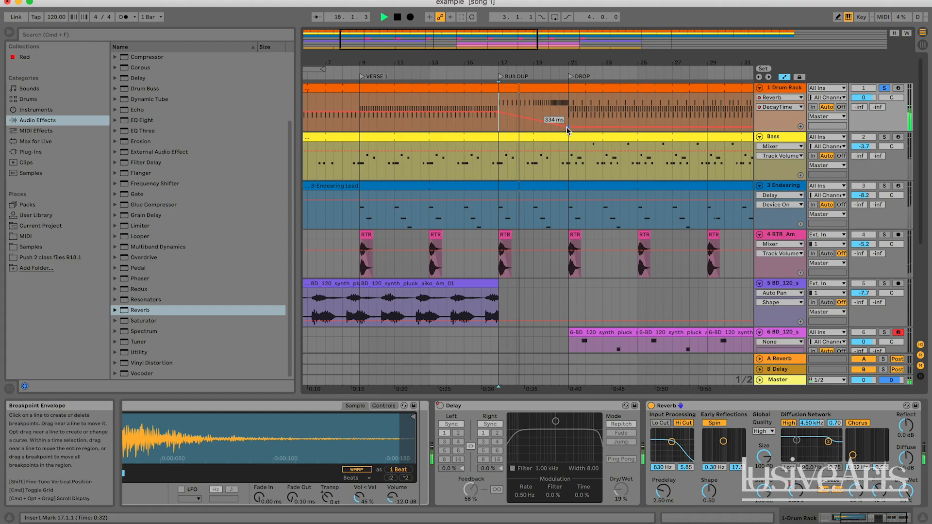
{"action": "key", "text": "space"}
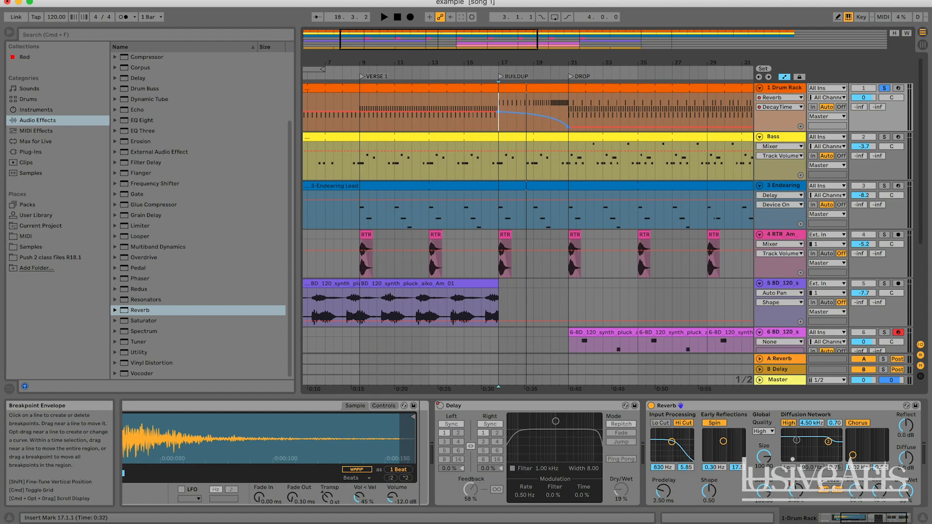
Step: Replay the soloed drums from bar 17 into the DROP to hear the Reverb's decay shorten
{"action": "key", "text": "space"}
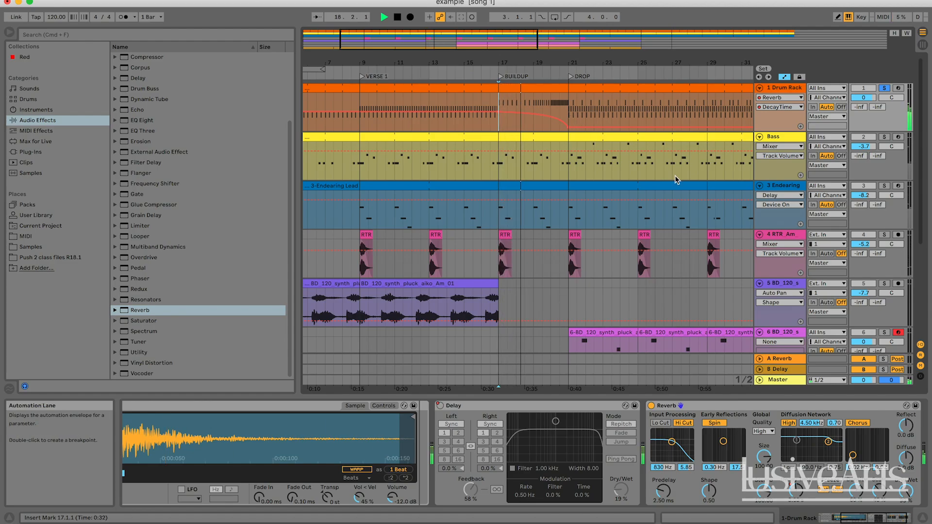
{"action": "key", "text": "space"}
{"action": "key", "text": "space"}
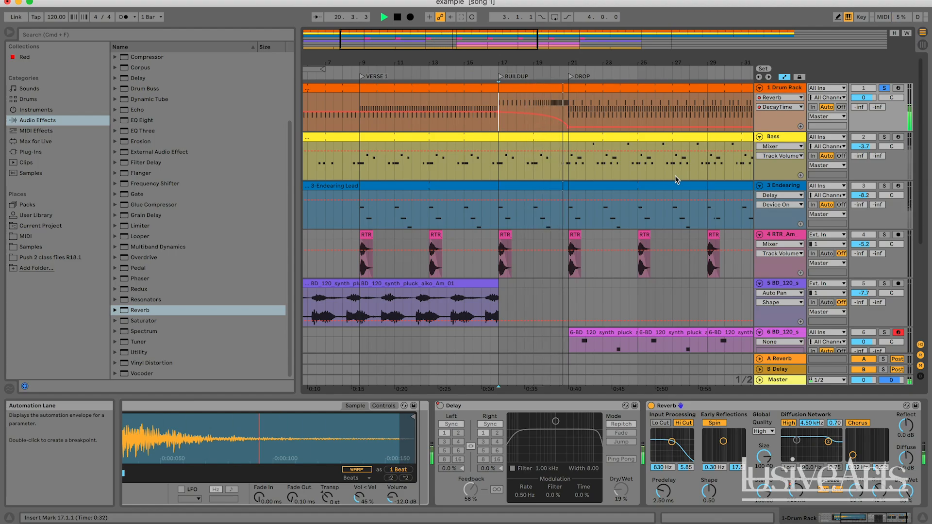
{"action": "key", "text": "space"}
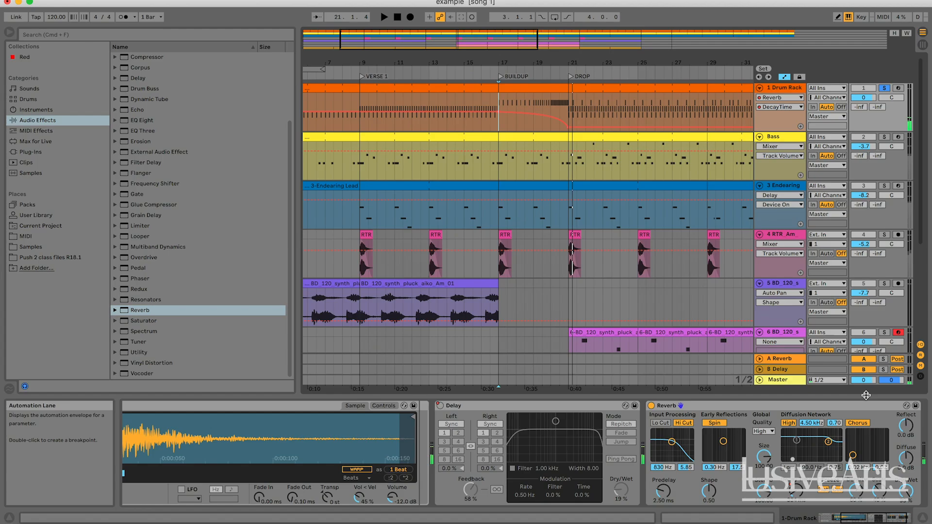
Step: Copy the drum Reverb's Decay Time curve from bars 17 to 21 and paste it into its Dry/Wet automation at bar 17
{"action": "left_click", "coordinate": [908, 505]}
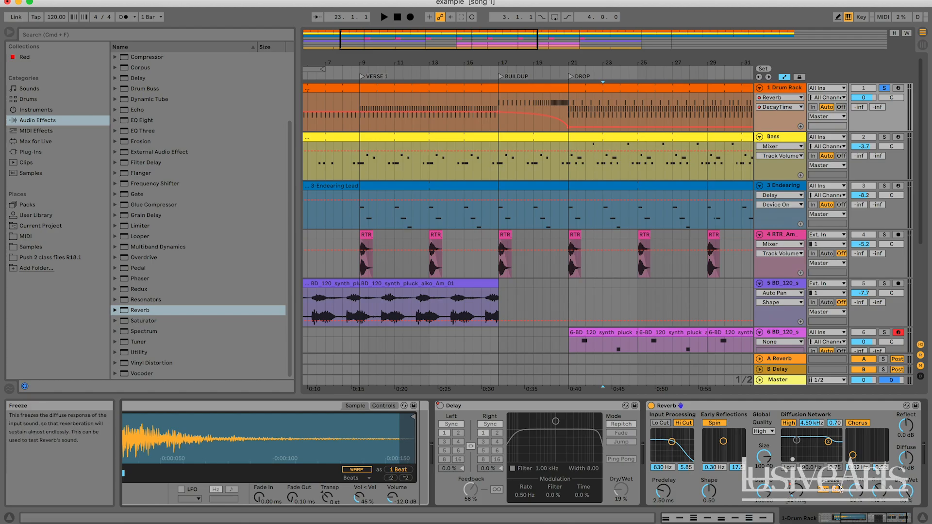
{"action": "left_click", "coordinate": [596, 104]}
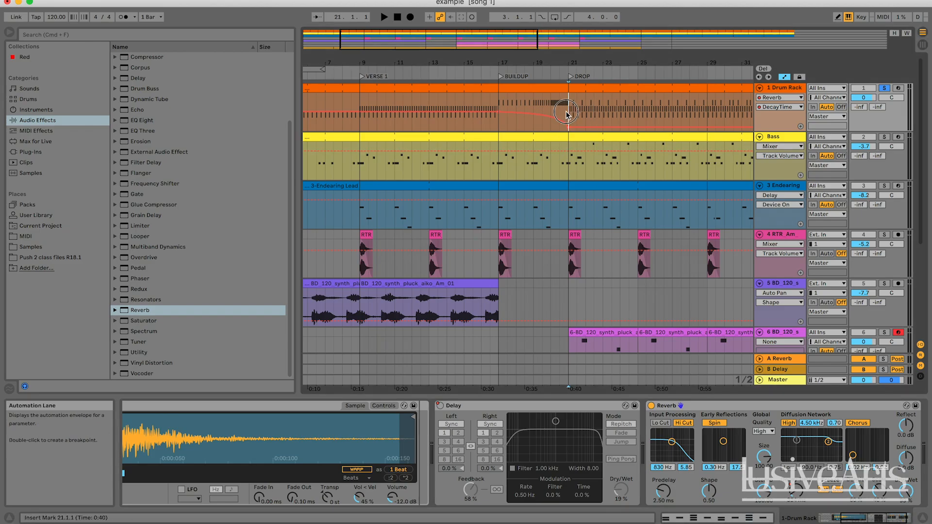
{"action": "left_click_drag", "start_coordinate": [566, 115], "coordinate": [502, 111]}
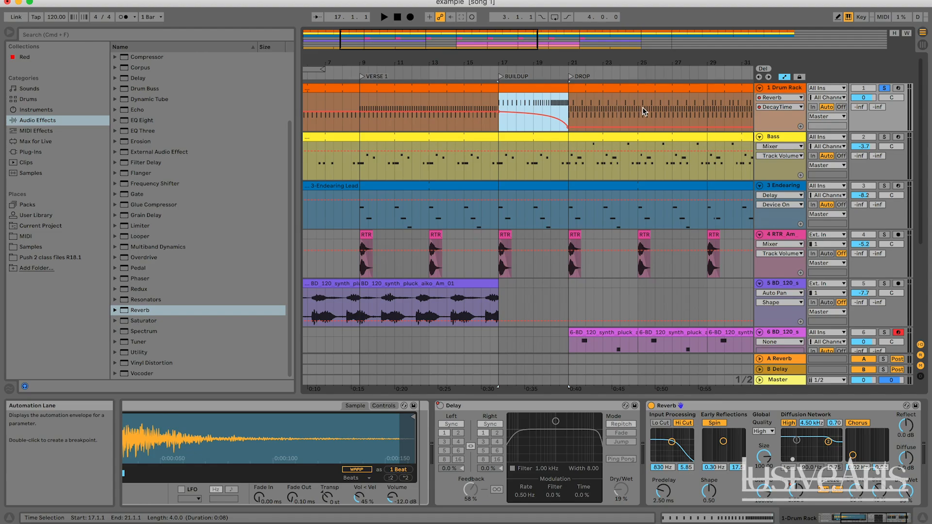
{"action": "left_click", "coordinate": [906, 493]}
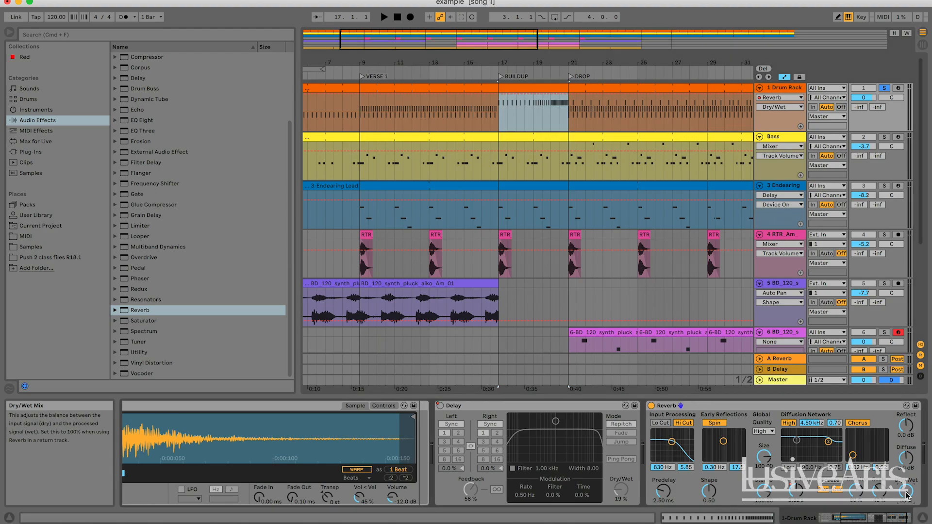
{"action": "left_click", "coordinate": [493, 114]}
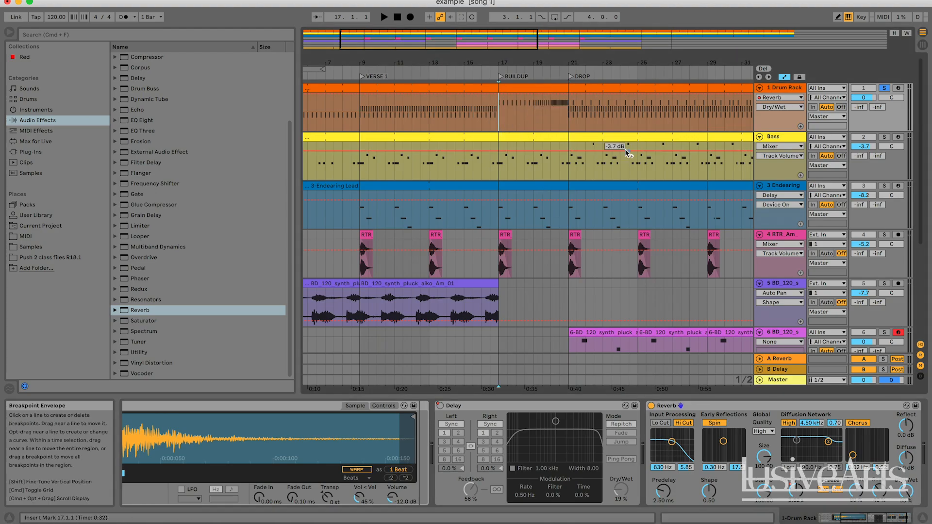
{"action": "key", "text": "super+v"}
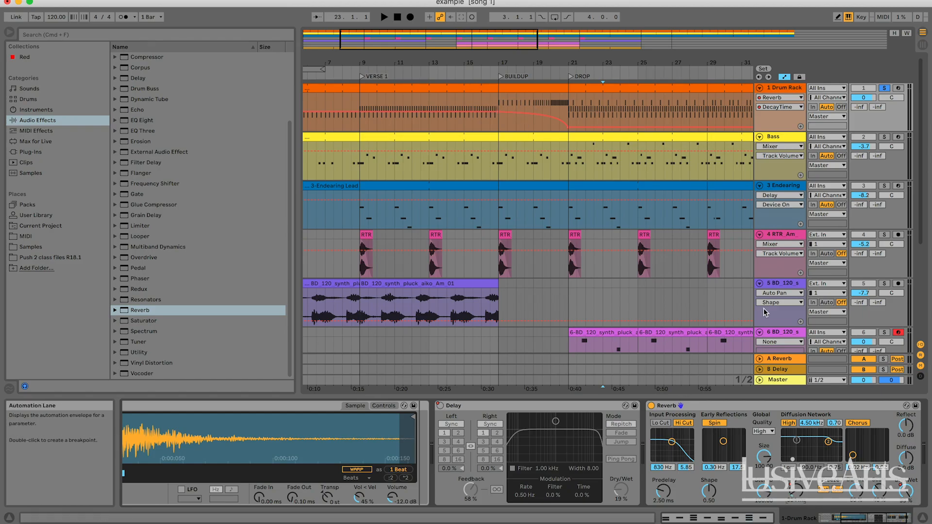
Step: Stretch the drum Reverb's Dry/Wet automation curve to fall from 100 % at bar 17 to 0 % at bar 21
{"action": "left_click", "coordinate": [908, 495]}
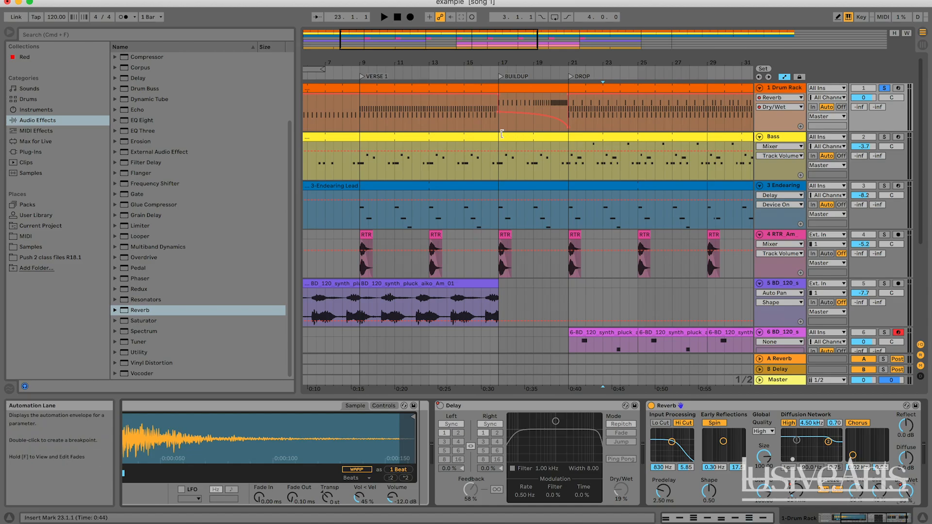
{"action": "left_click", "coordinate": [795, 492]}
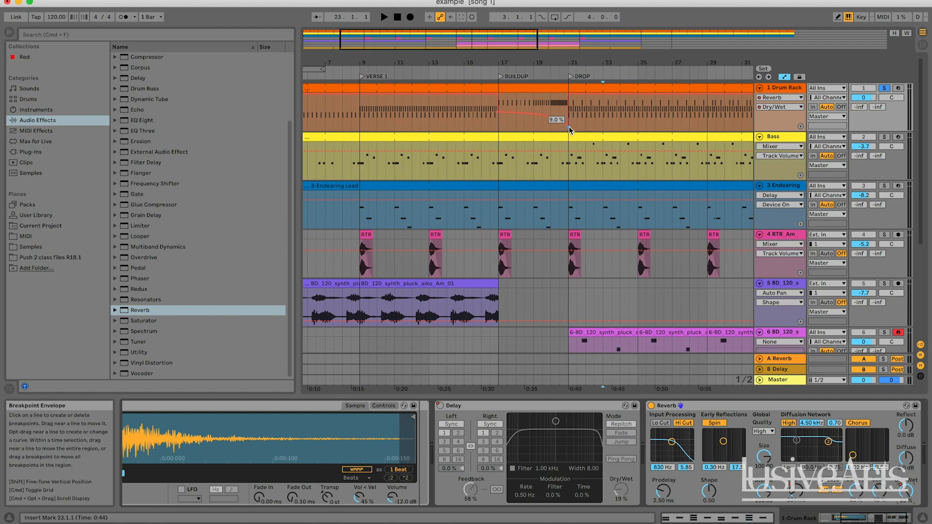
{"action": "left_click_drag", "start_coordinate": [569, 128], "coordinate": [570, 131]}
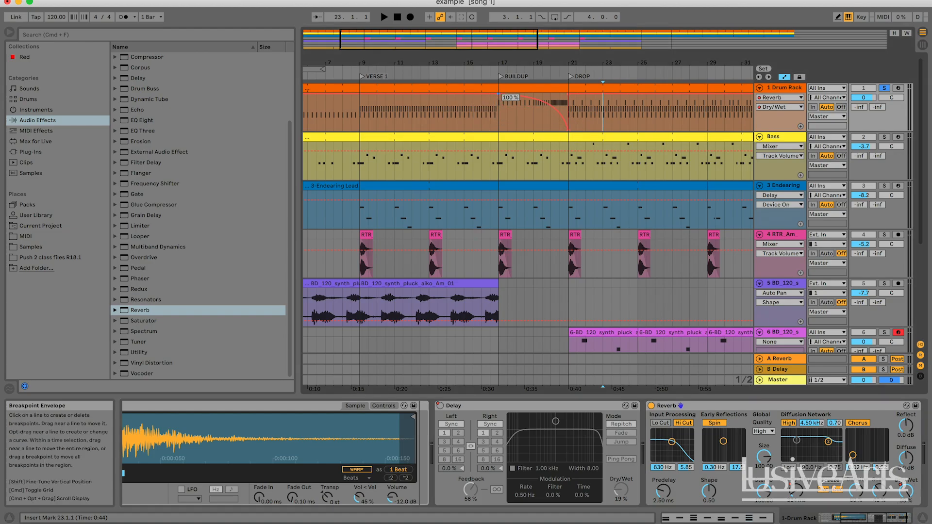
Step: Loop the BUILDUP from bar 17 to 21 and audition the soloed drums with the Reverb's Dry/Wet automation
{"action": "key", "text": "space"}
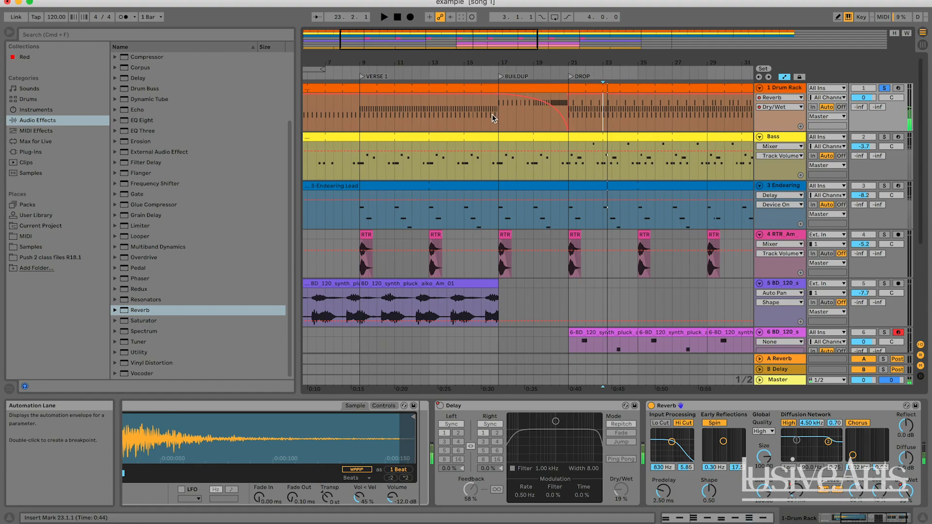
{"action": "left_click", "coordinate": [498, 115]}
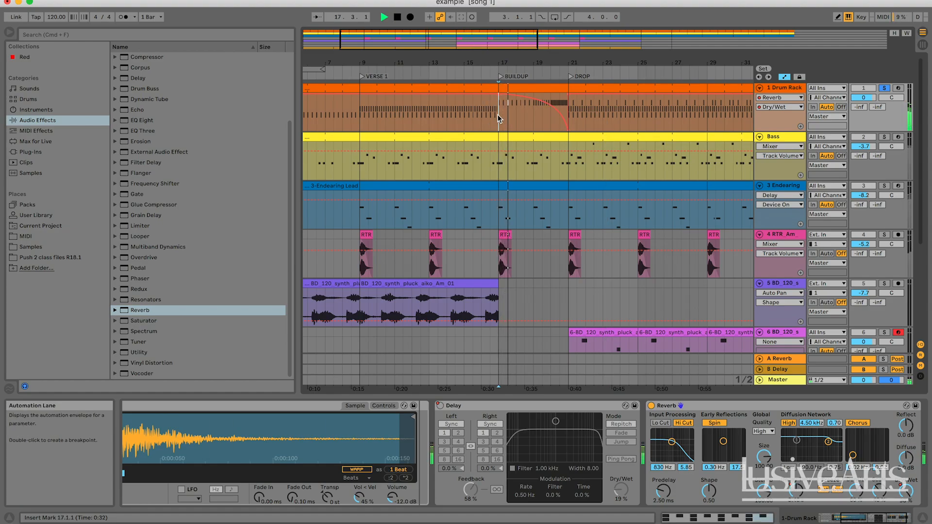
{"action": "key", "text": "space"}
{"action": "left_click_drag", "start_coordinate": [498, 116], "coordinate": [571, 118]}
{"action": "key", "text": "super+l"}
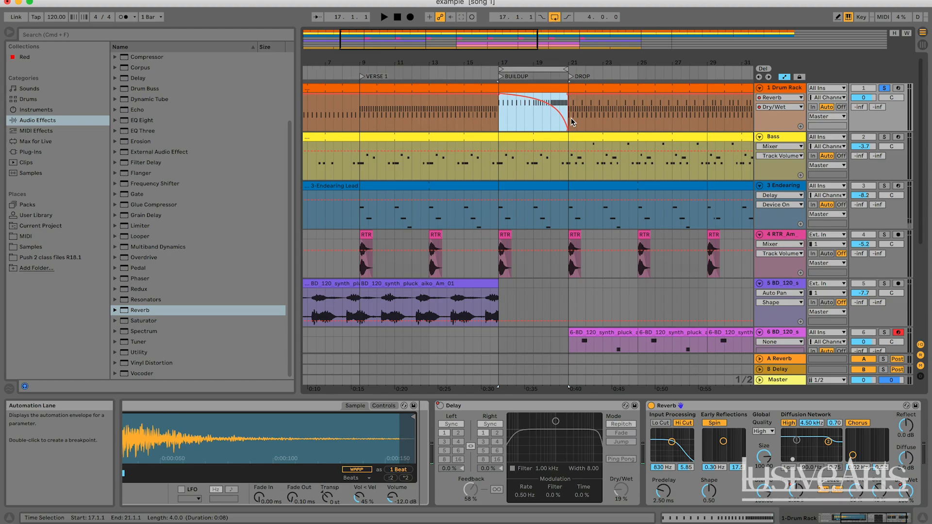
{"action": "key", "text": "space"}
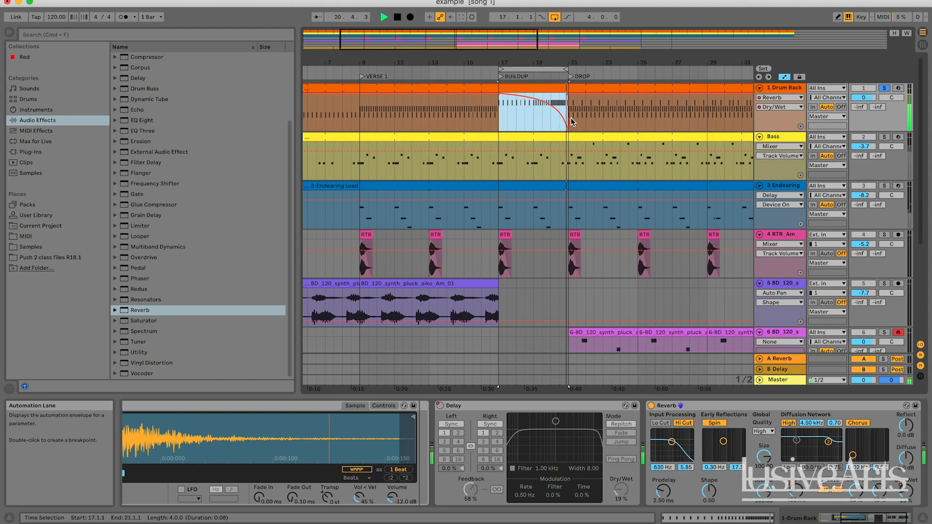
{"action": "key", "text": "space"}
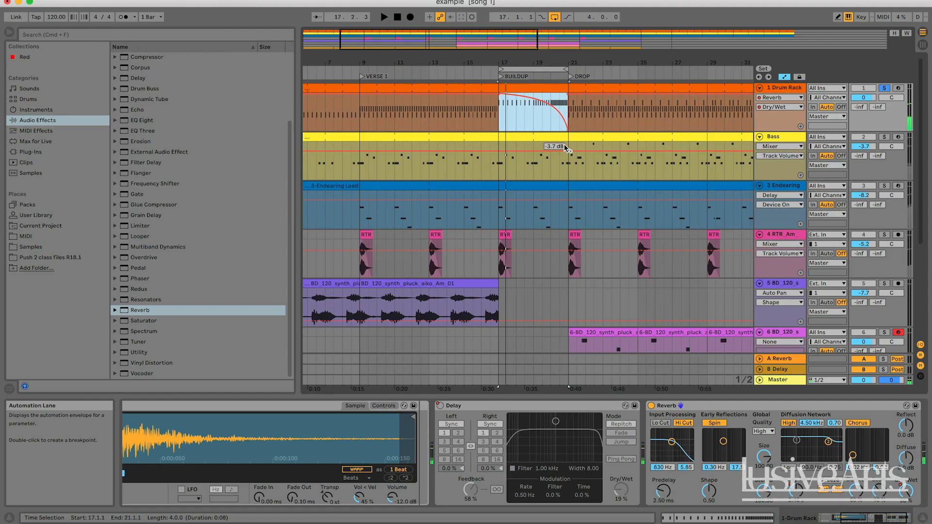
{"action": "key", "text": "space"}
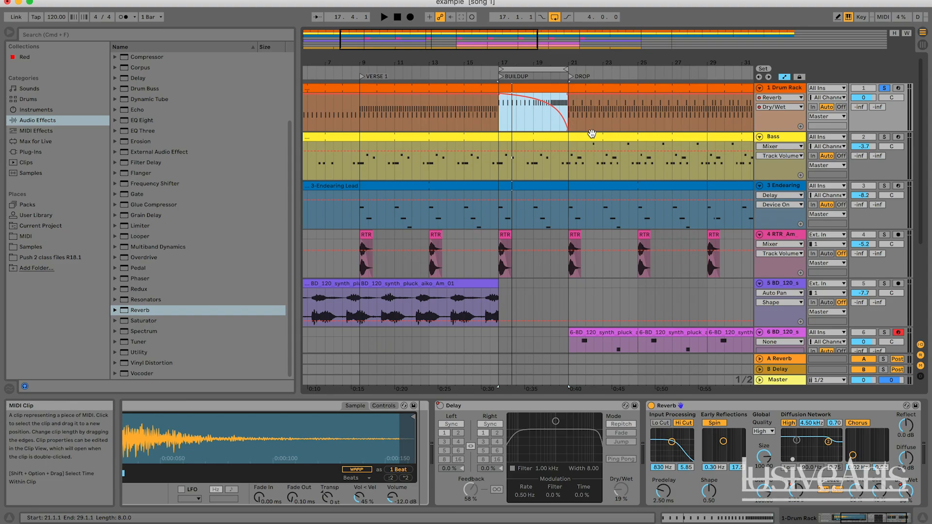
{"action": "key", "text": "space"}
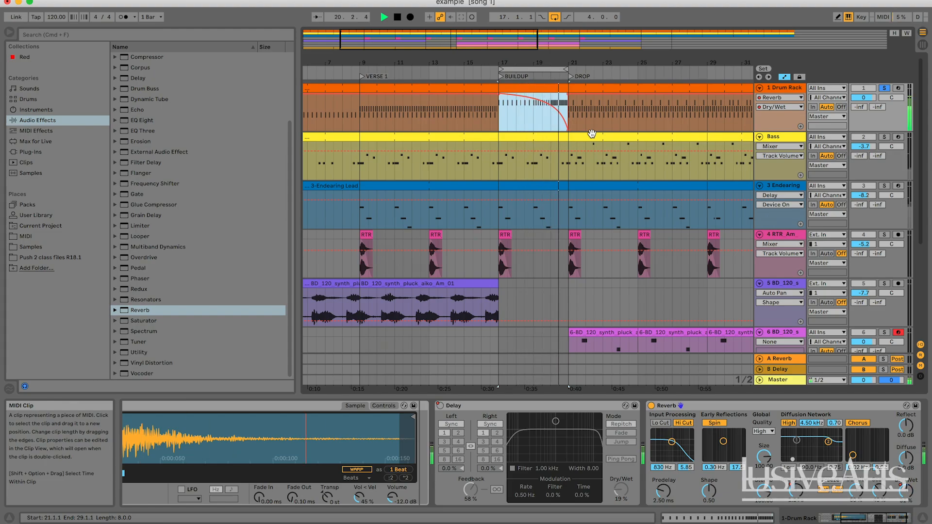
{"action": "key", "text": "space"}
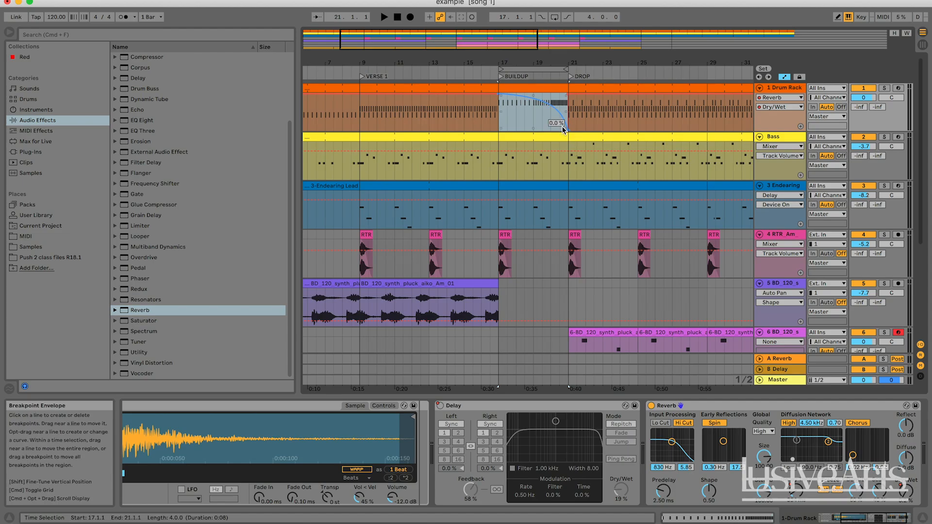
Step: Play from the end of the BUILDUP into the DROP, comparing the full mix with the soloed Drum Rack
{"action": "left_click", "coordinate": [549, 124]}
{"action": "key", "text": "space"}
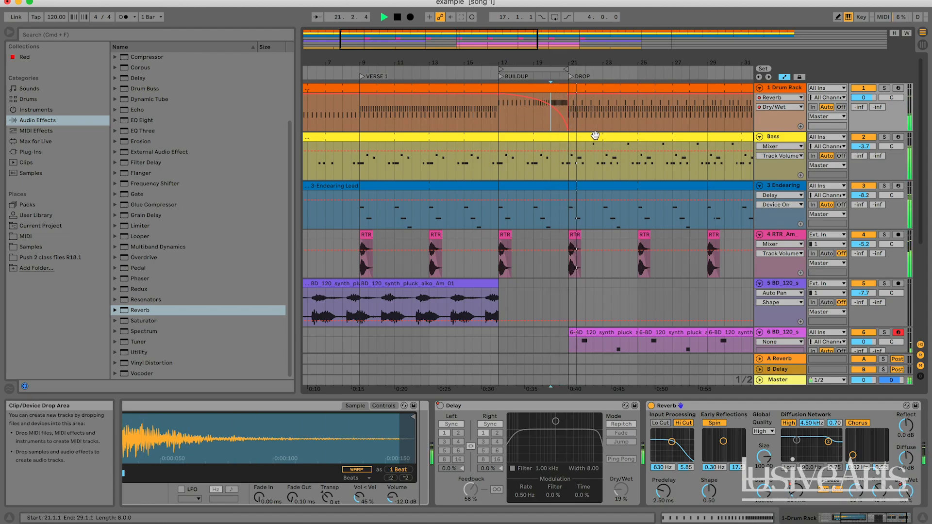
{"action": "key", "text": "space"}
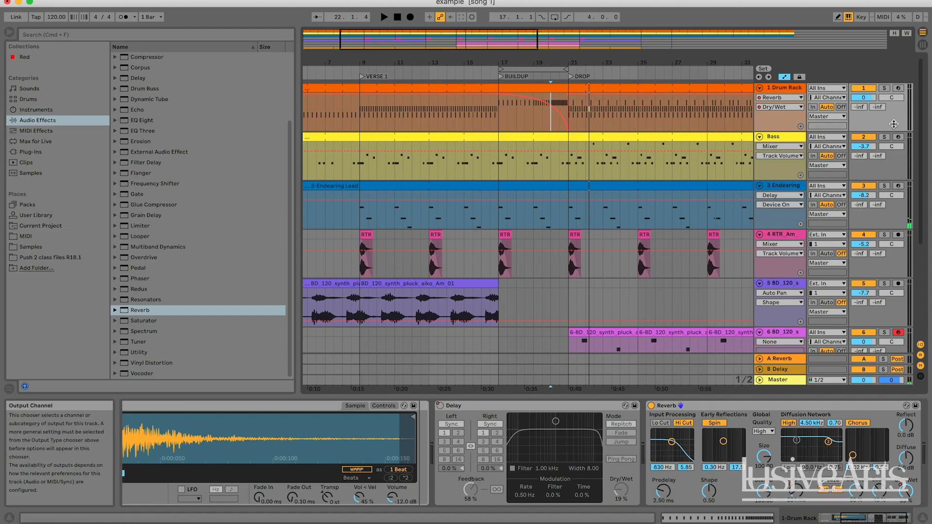
{"action": "left_click", "coordinate": [884, 88]}
{"action": "key", "text": "space"}
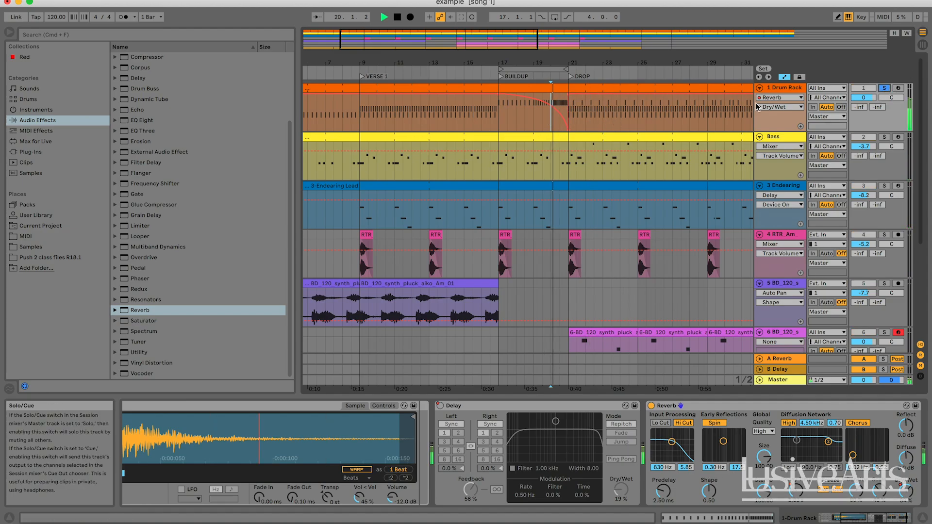
{"action": "left_click", "coordinate": [883, 88]}
{"action": "key", "text": "space"}
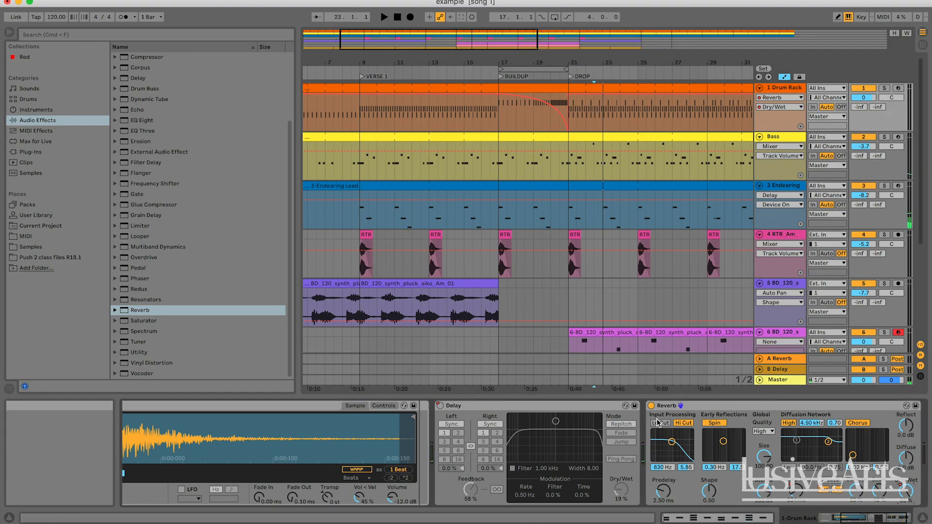
Step: Automate the drum Reverb's Device On so it is on only during the BUILDUP, off before bar 17 and from bar 21
{"action": "left_click", "coordinate": [651, 406]}
{"action": "left_click", "coordinate": [651, 406]}
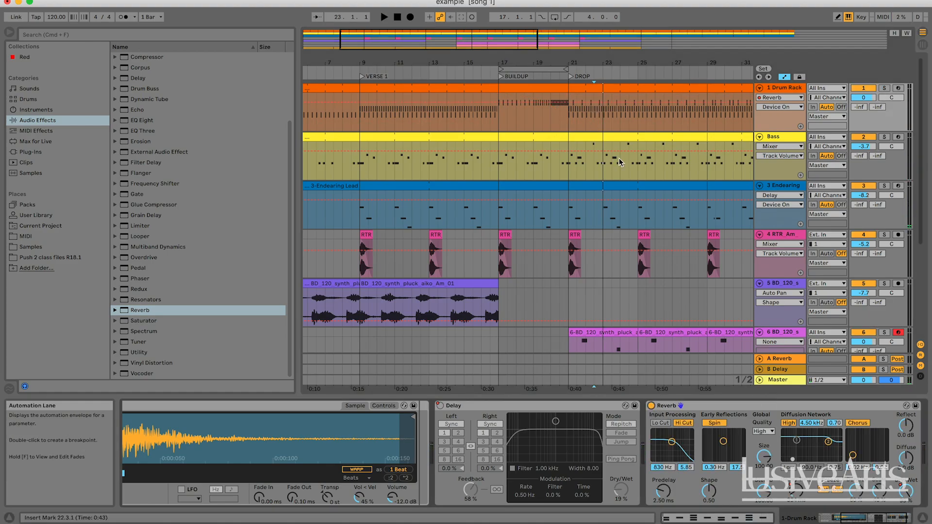
{"action": "left_click", "coordinate": [572, 103]}
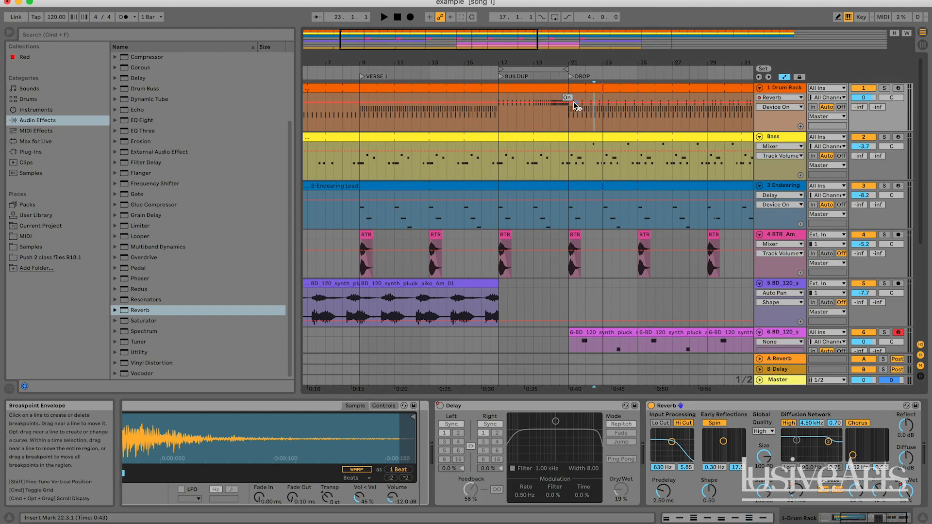
{"action": "left_click_drag", "start_coordinate": [575, 105], "coordinate": [569, 120]}
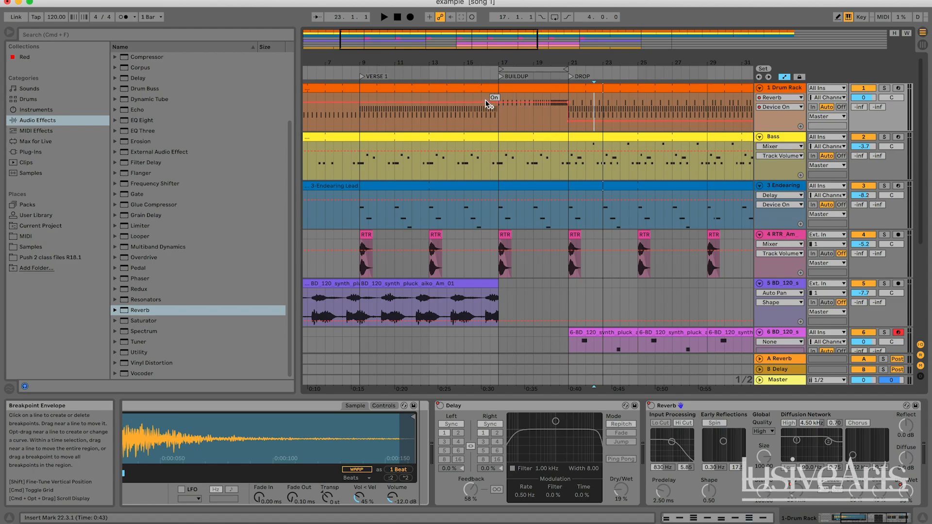
{"action": "left_click", "coordinate": [486, 120]}
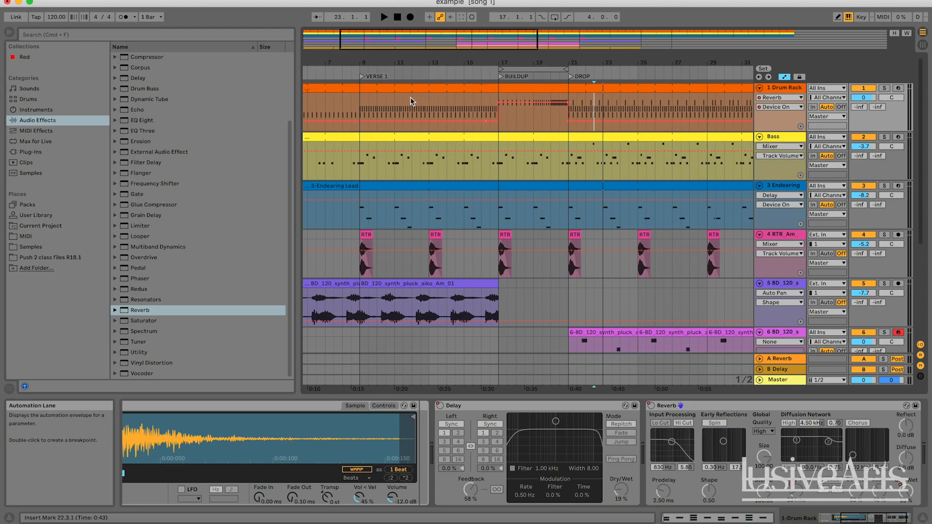
Step: Play the full mix from before the BUILDUP into the DROP and review the whole arrangement from INTRO to DROP 2
{"action": "key", "text": "space"}
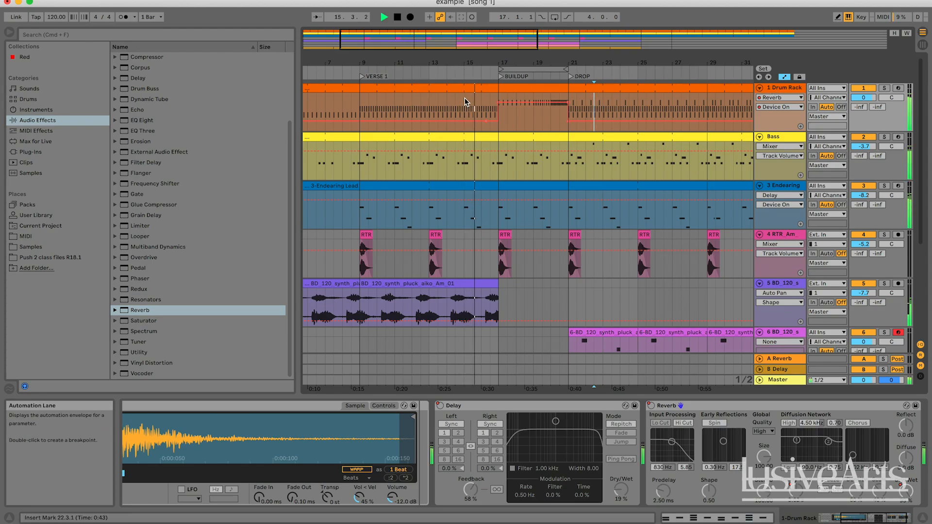
{"action": "key", "text": "space"}
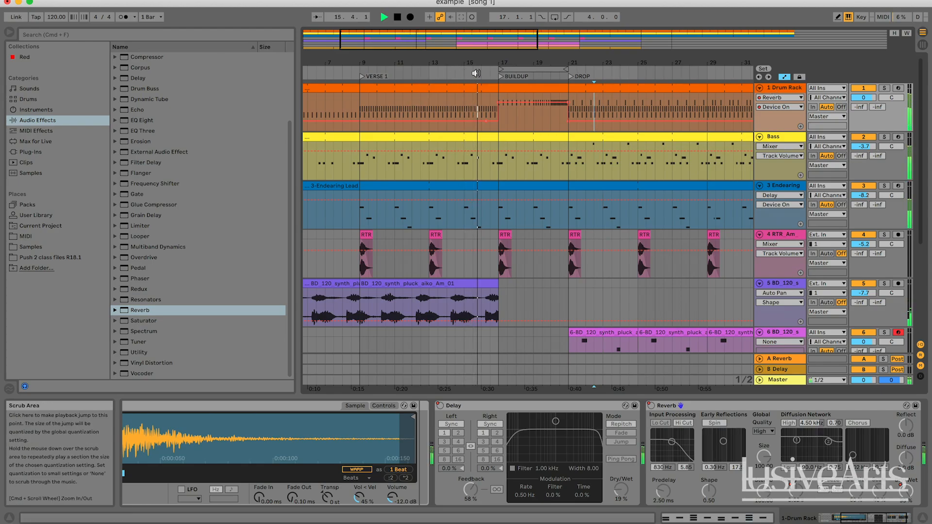
{"action": "key", "text": "space"}
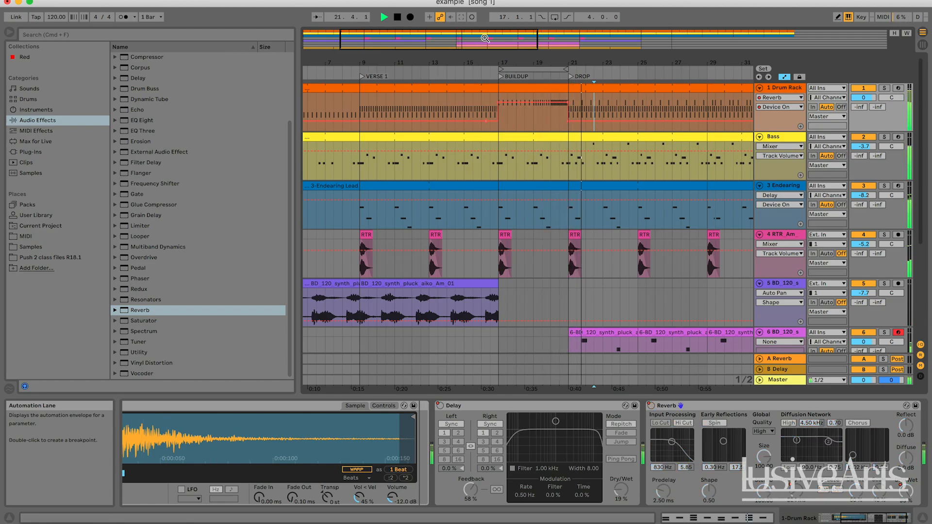
{"action": "left_click_drag", "start_coordinate": [485, 37], "coordinate": [484, 18]}
{"action": "left_click_drag", "start_coordinate": [547, 38], "coordinate": [608, 38]}
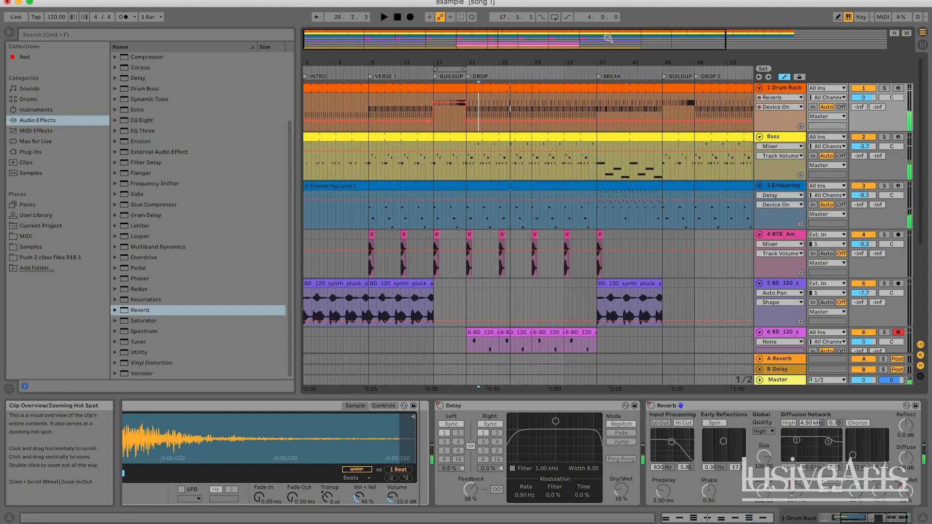
{"action": "double_click", "coordinate": [607, 38]}
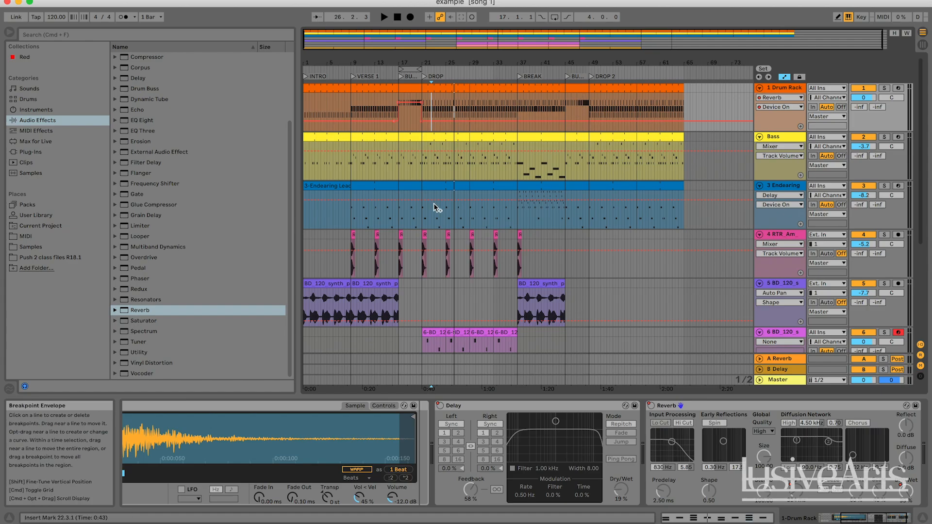
{"action": "scroll", "coordinate": [515, 239], "scroll_direction": "down", "scroll_amount": 3}
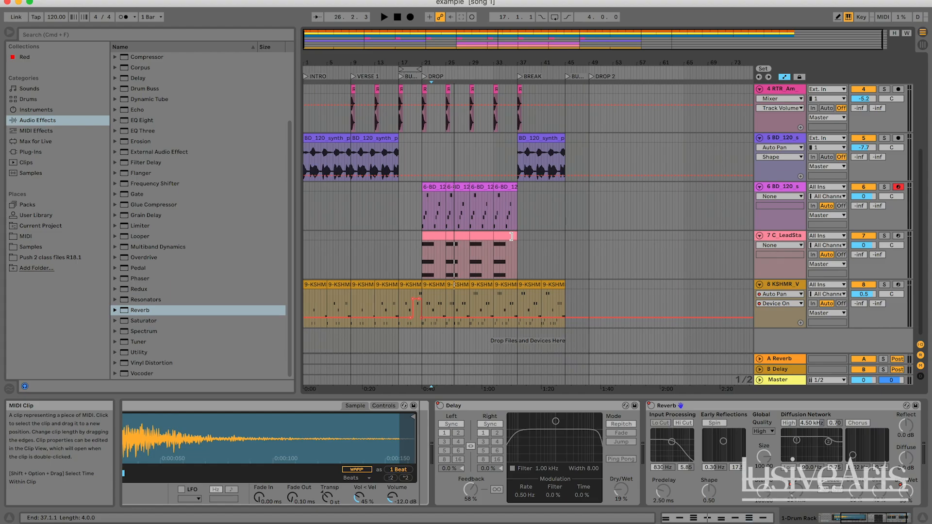
{"action": "scroll", "coordinate": [513, 238], "scroll_direction": "up", "scroll_amount": 3}
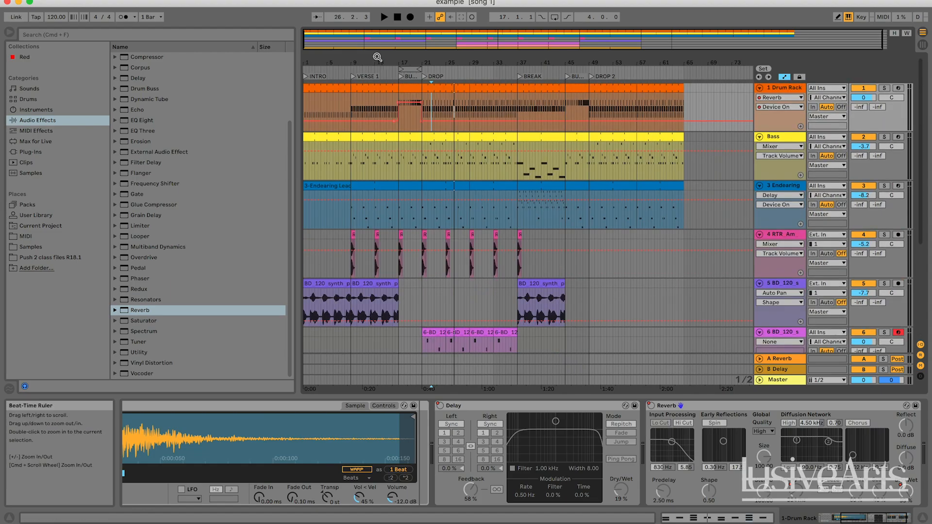
{"action": "left_click_drag", "start_coordinate": [376, 41], "coordinate": [354, 34]}
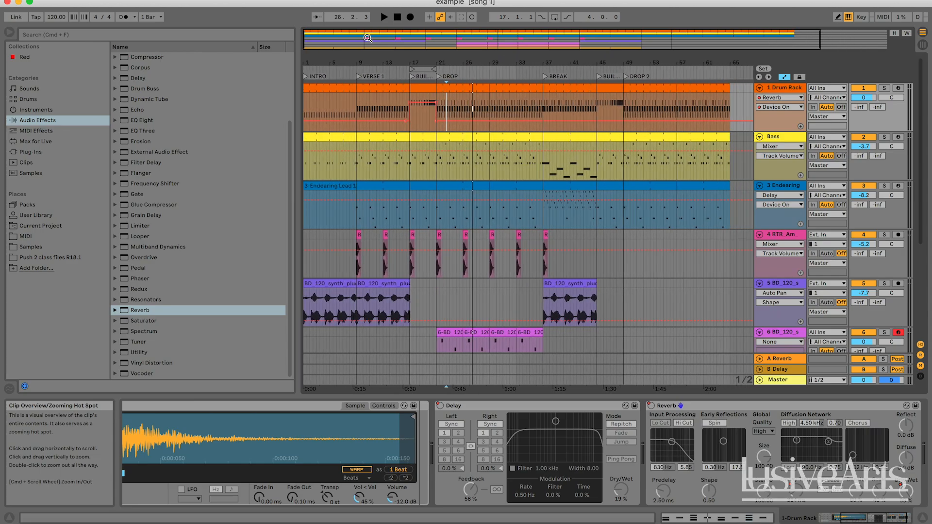